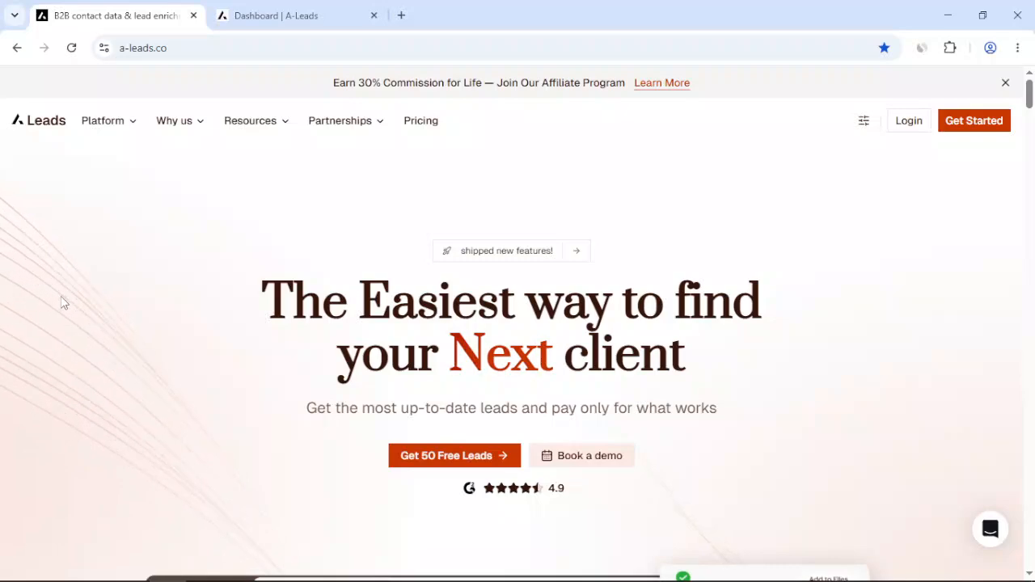
Step: Look through the A-Leads homepage's product preview, customer logos and Fresh Data That Delivers Results section
scroll(27, 292, down, 1)
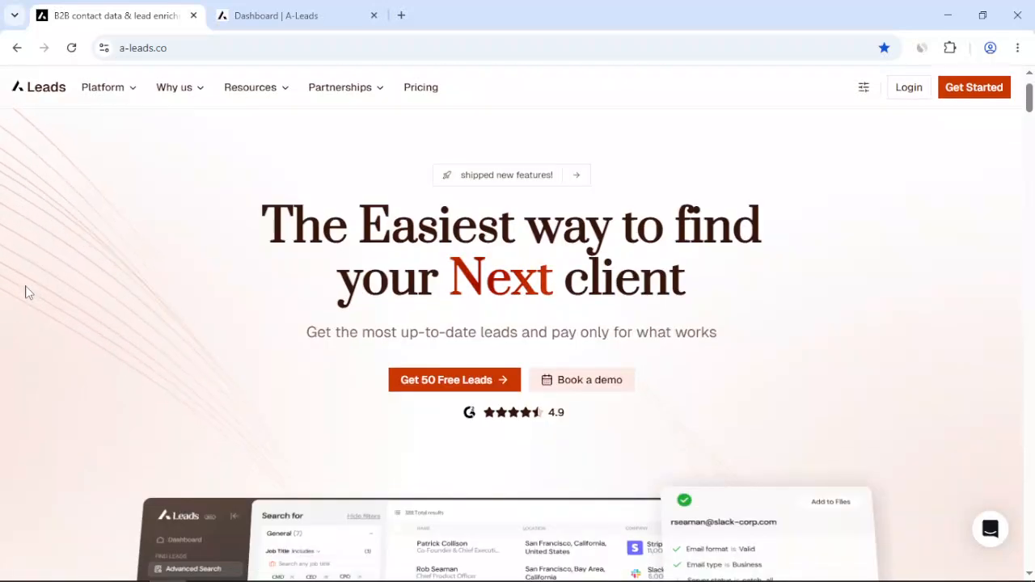
scroll(27, 292, down, 1)
scroll(27, 292, down, 3)
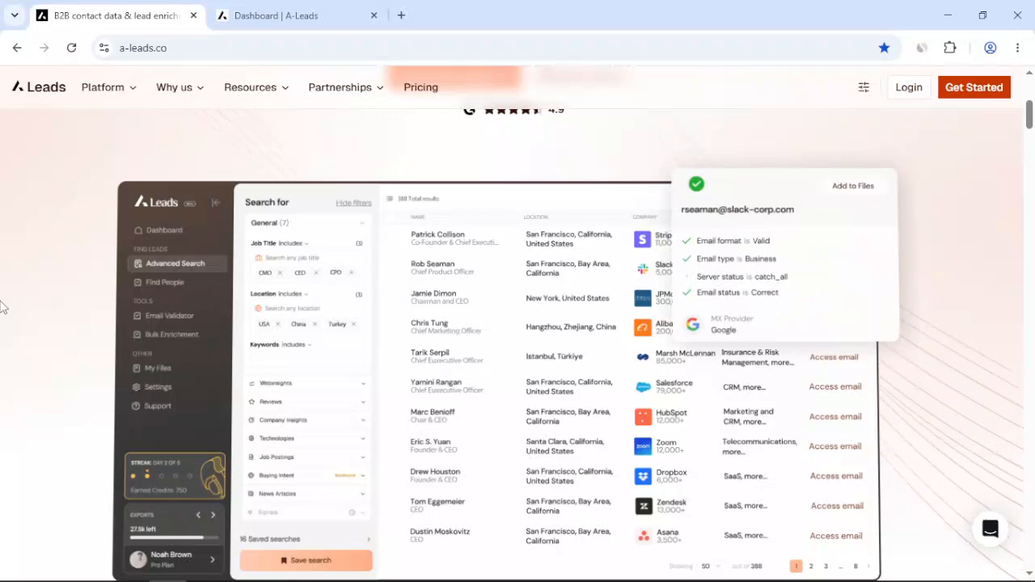
scroll(3, 305, down, 3)
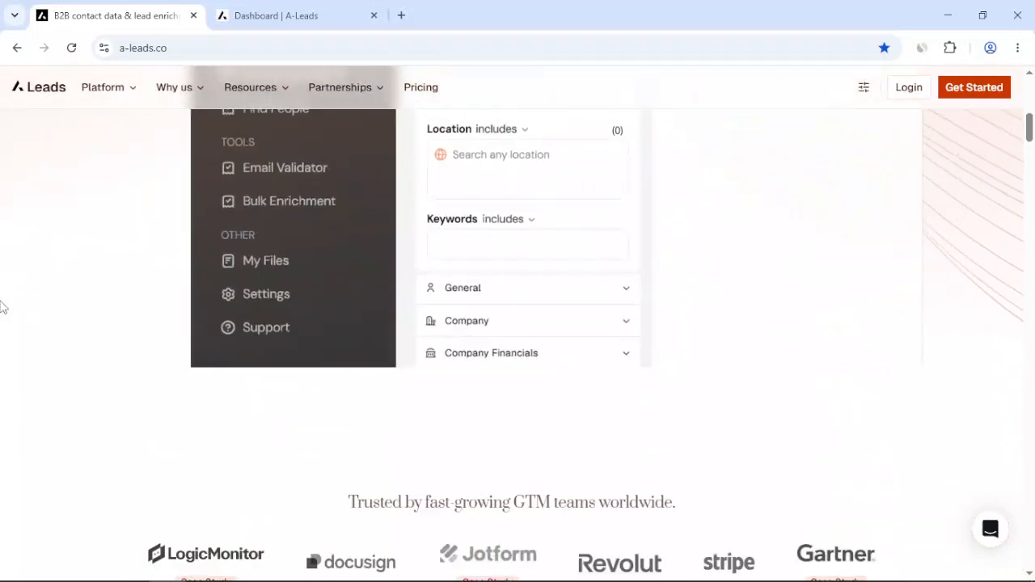
scroll(2, 306, down, 3)
scroll(2, 305, down, 1)
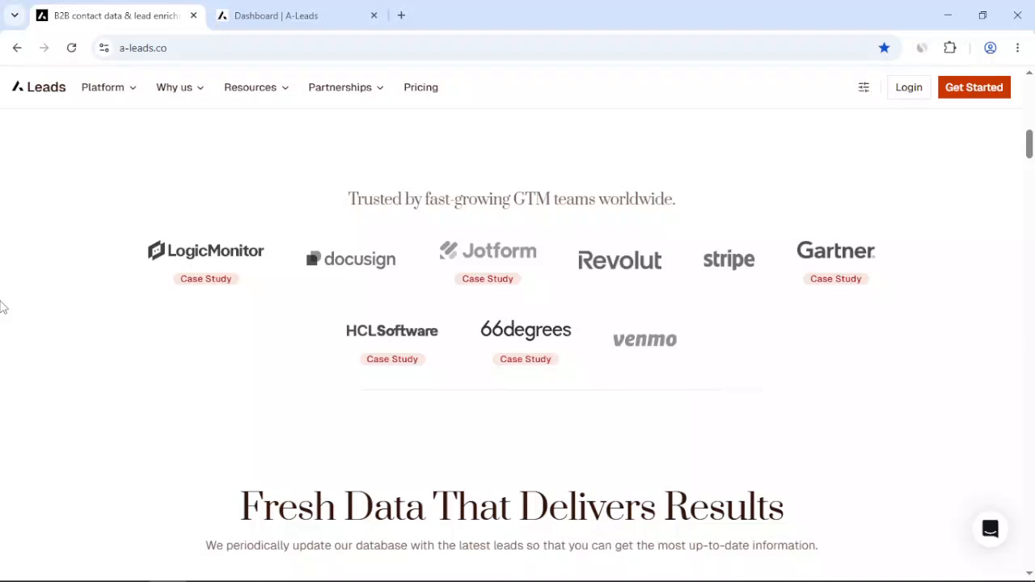
scroll(3, 306, down, 1)
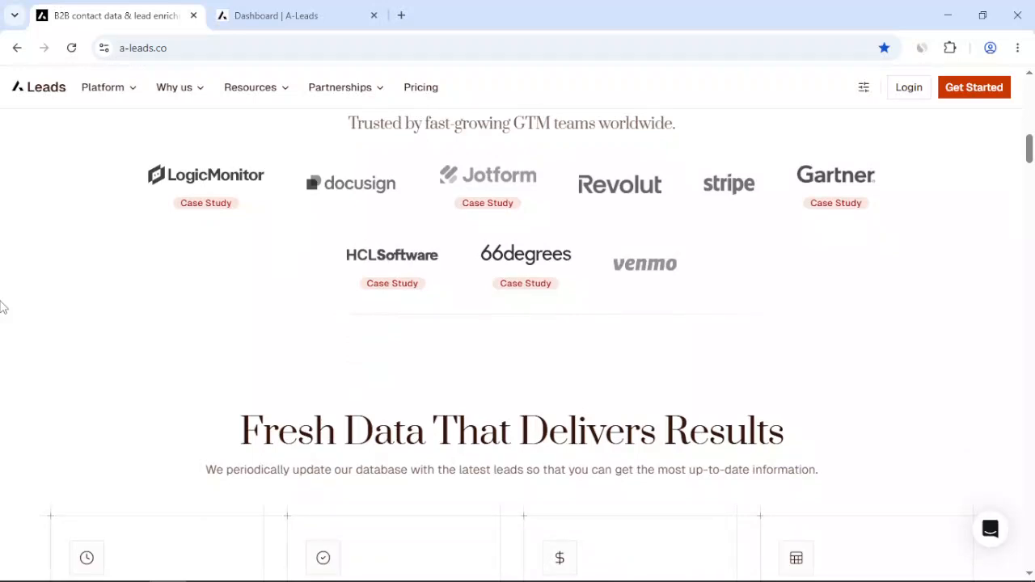
scroll(3, 306, down, 6)
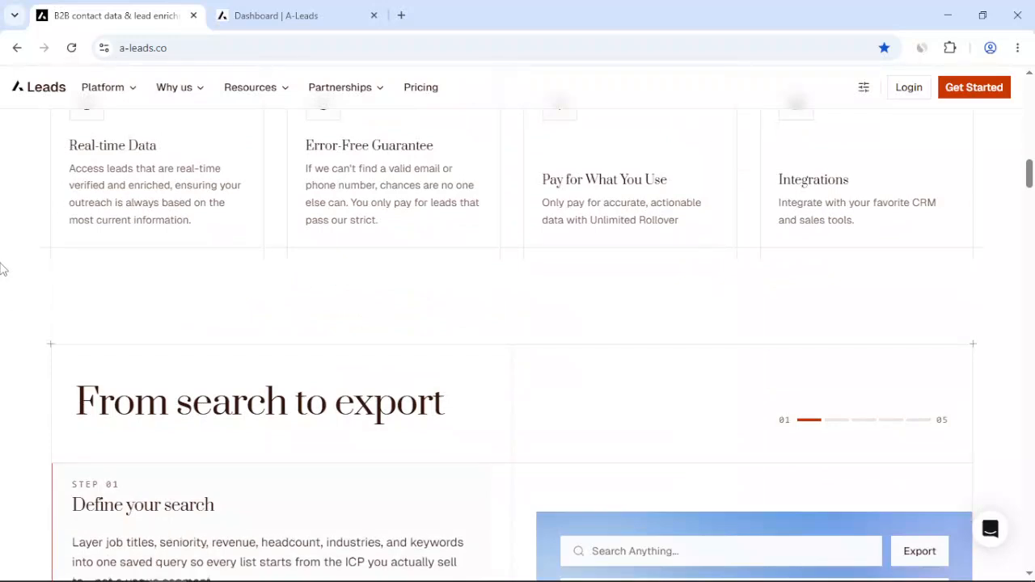
Step: Read through the five From search to export stages on the homepage, from defining a search to exporting data
scroll(3, 270, down, 1)
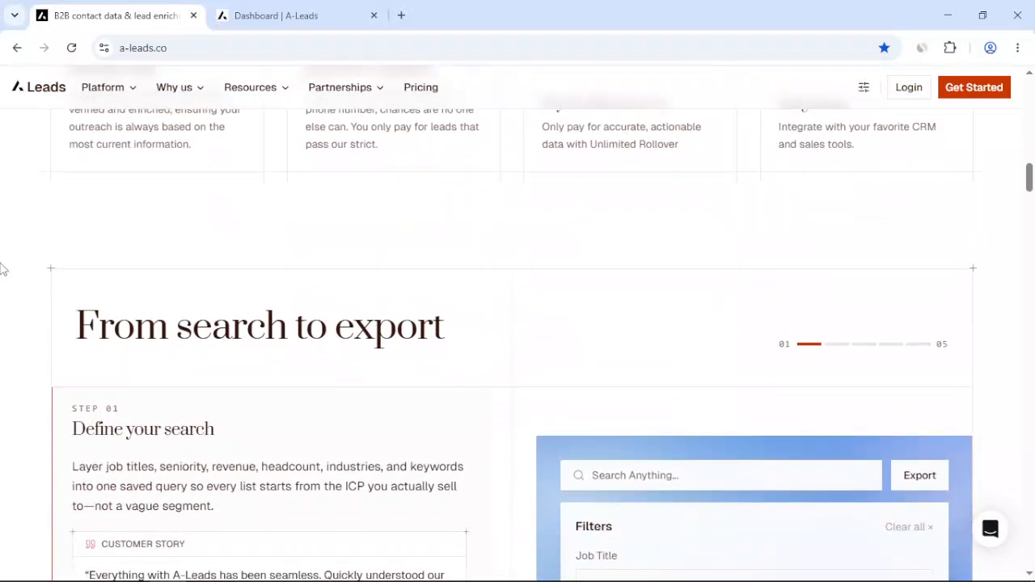
scroll(3, 269, down, 1)
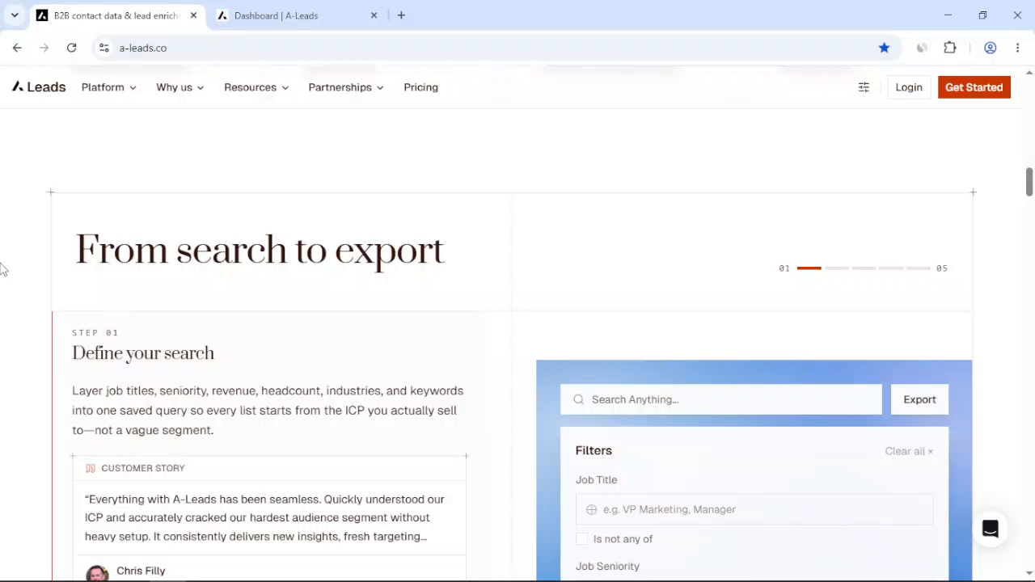
scroll(3, 269, down, 1)
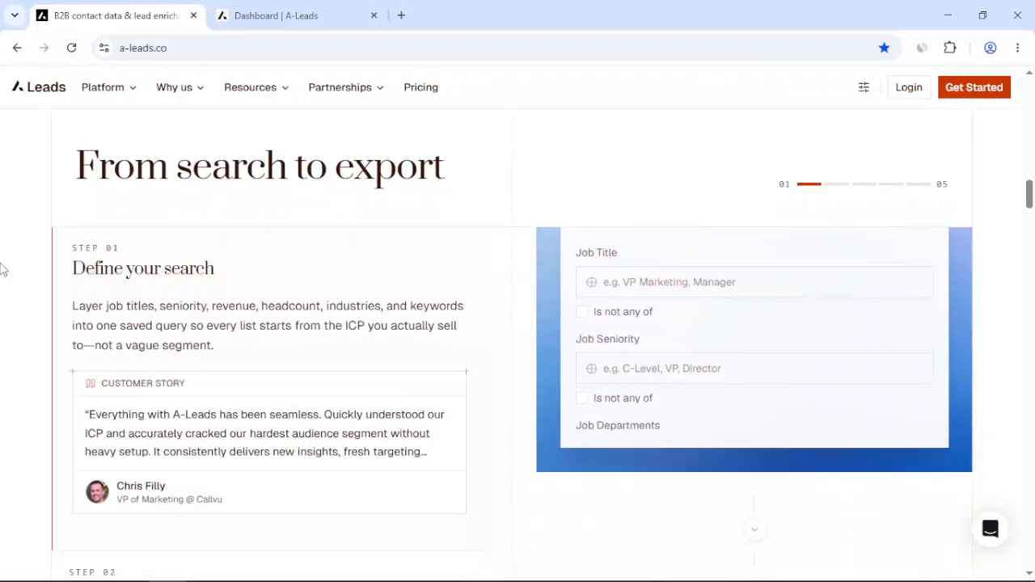
scroll(3, 269, down, 1)
scroll(2, 269, down, 1)
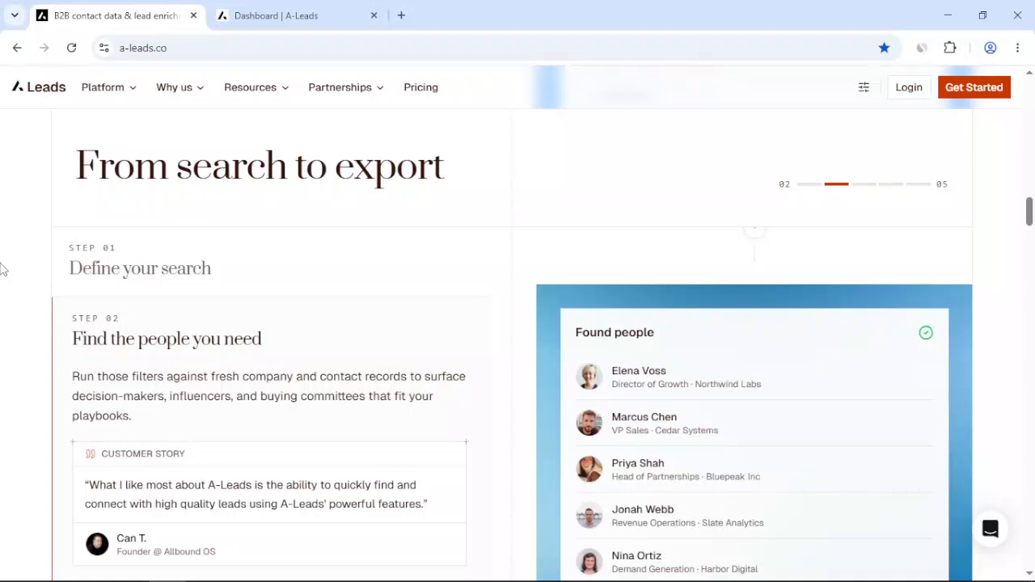
scroll(2, 268, down, 5)
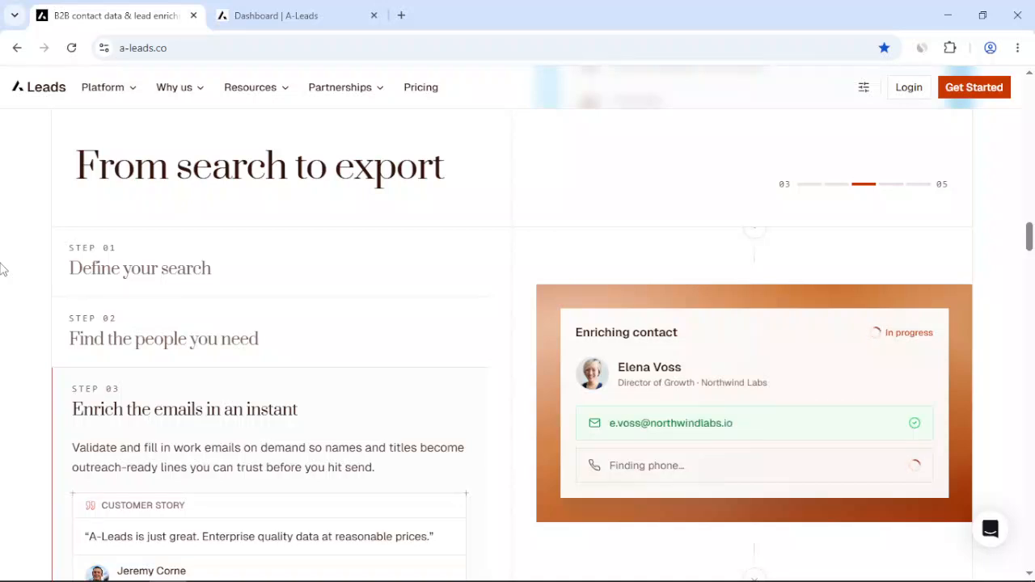
scroll(3, 269, down, 2)
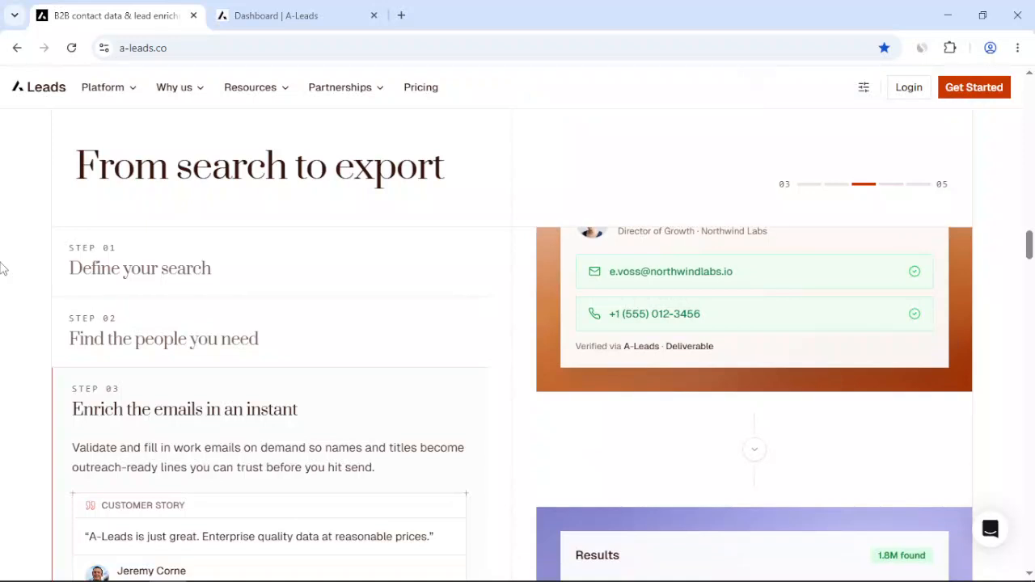
scroll(2, 269, down, 3)
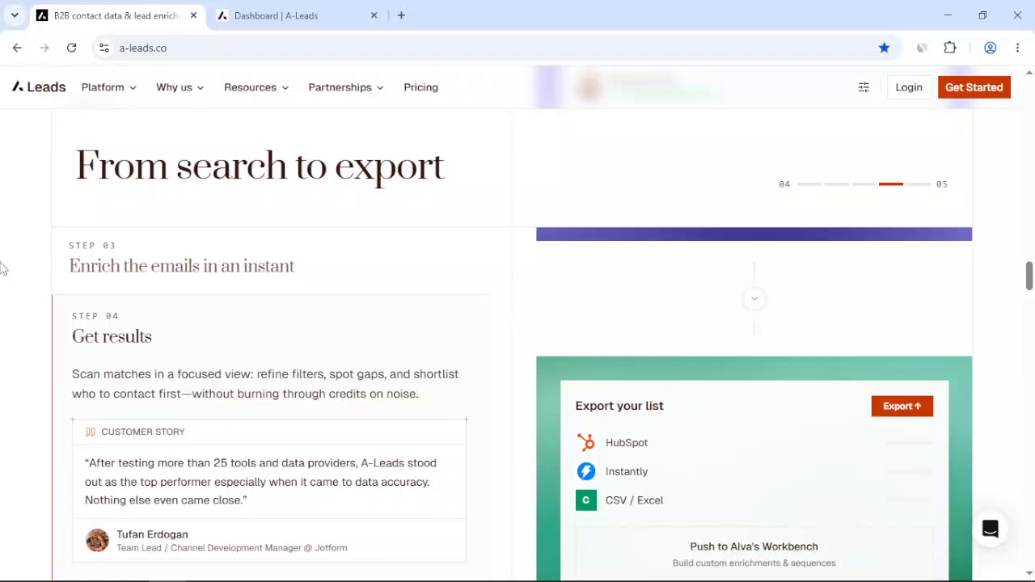
scroll(3, 268, down, 3)
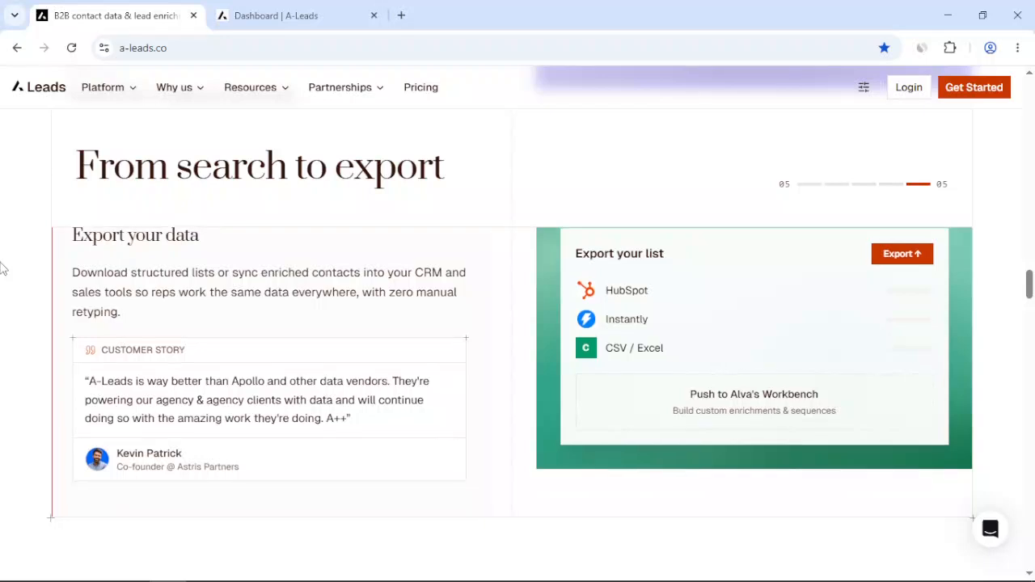
scroll(3, 268, down, 3)
Step: Open the A-Leads product page about finding verified work emails
mouse_move(136, 91)
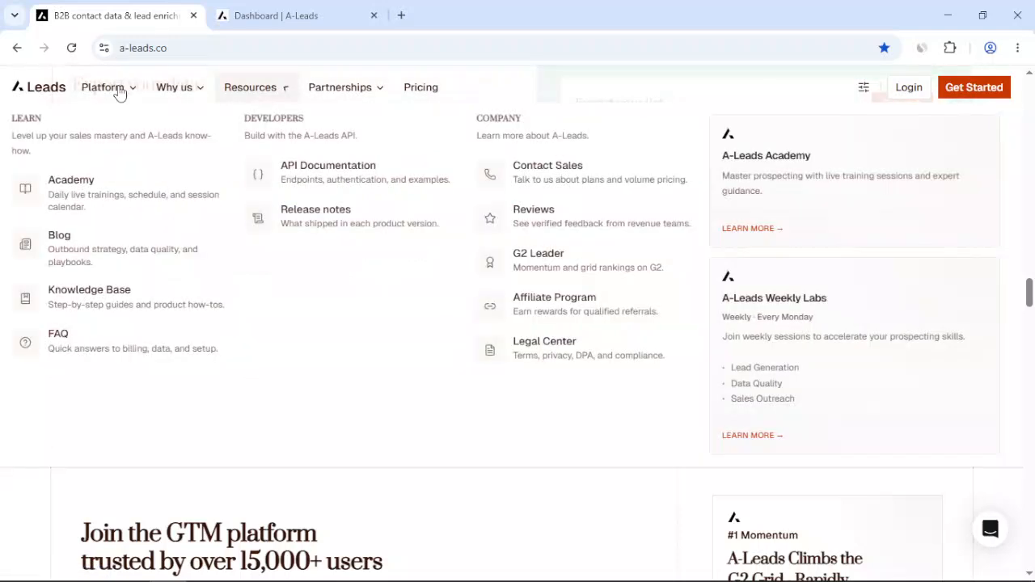
click(115, 155)
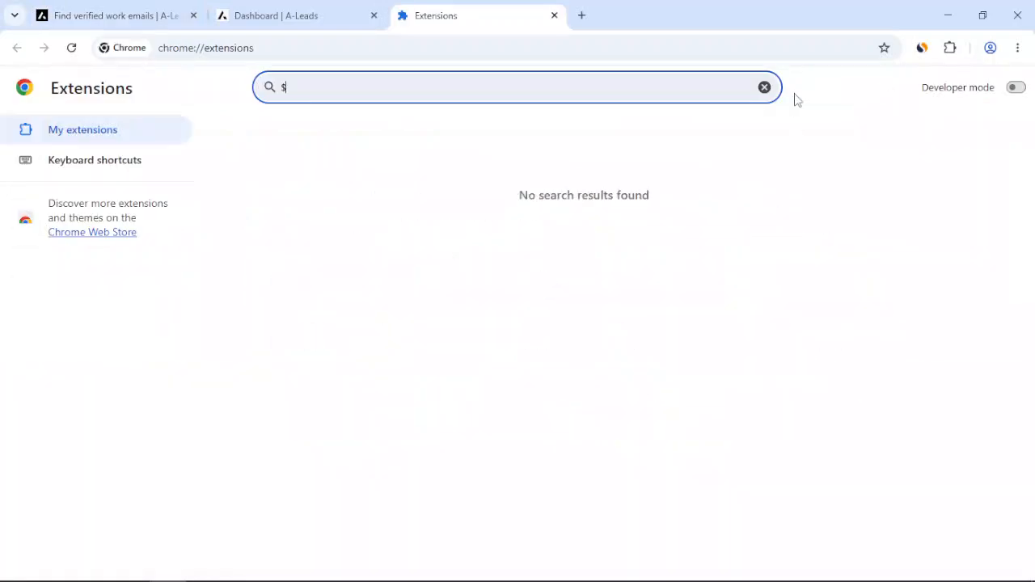
Step: Show the full list of installed extensions in the browser's extension manager
click(1016, 90)
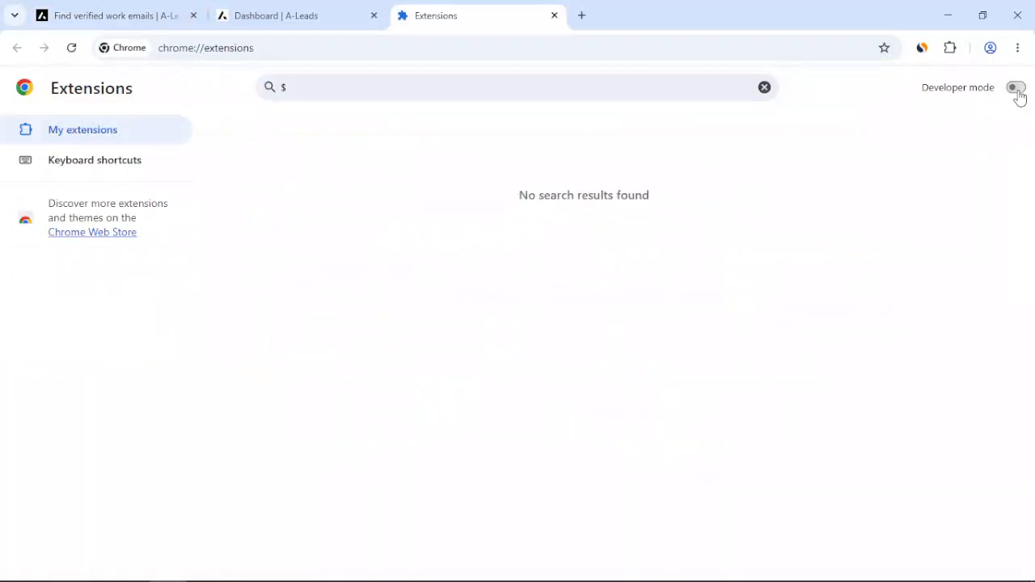
click(1014, 89)
click(950, 48)
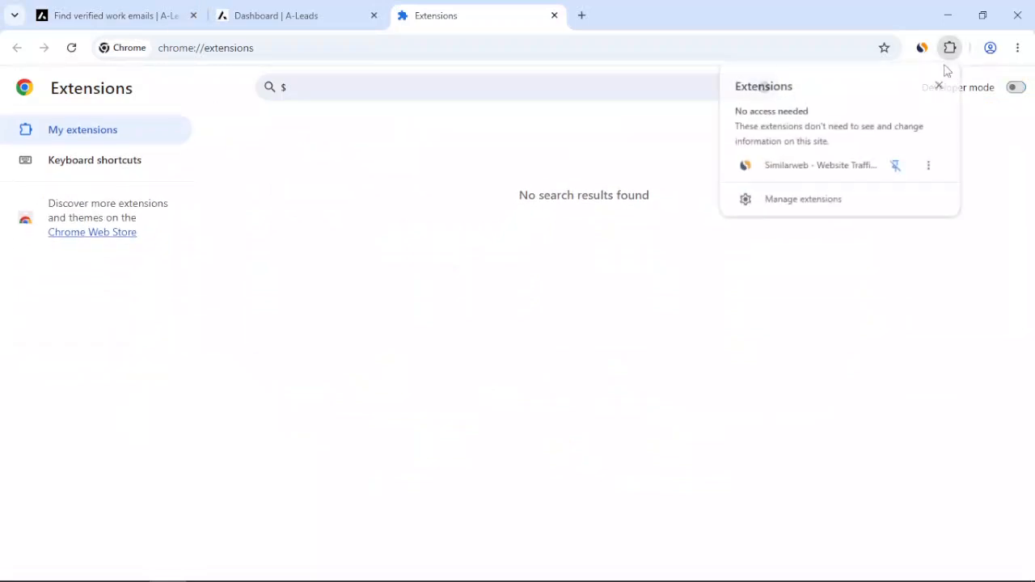
click(805, 200)
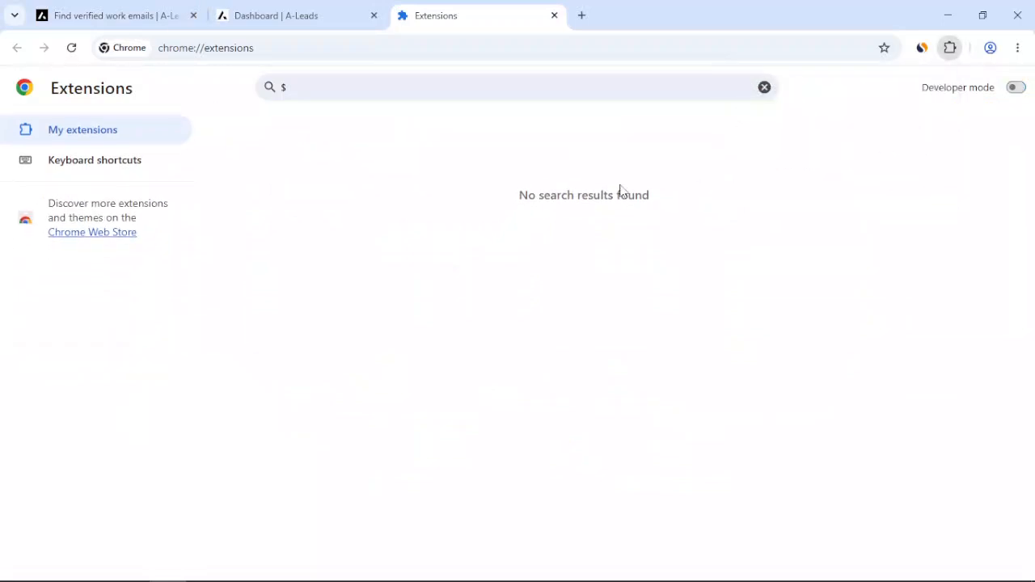
click(150, 165)
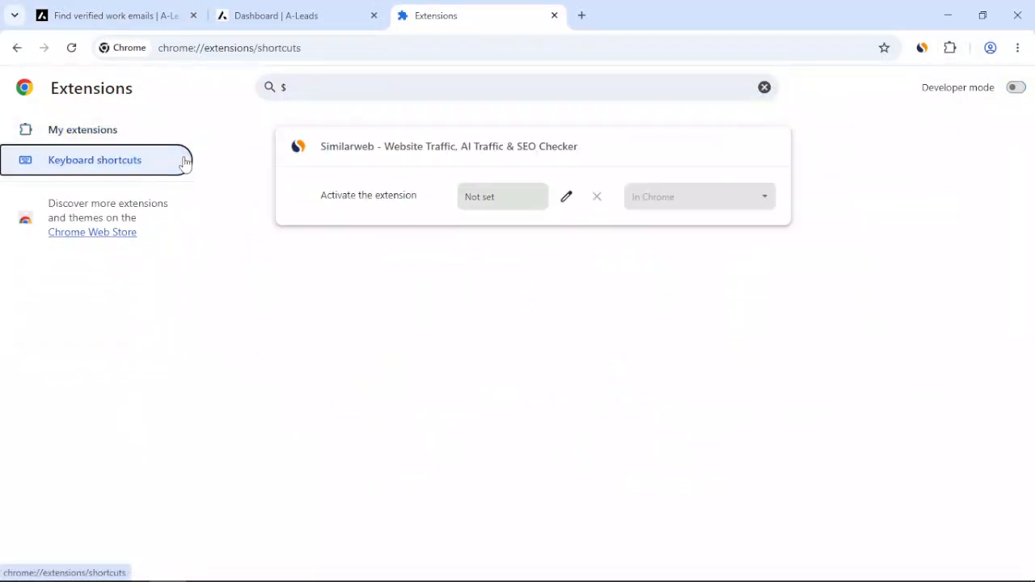
click(80, 125)
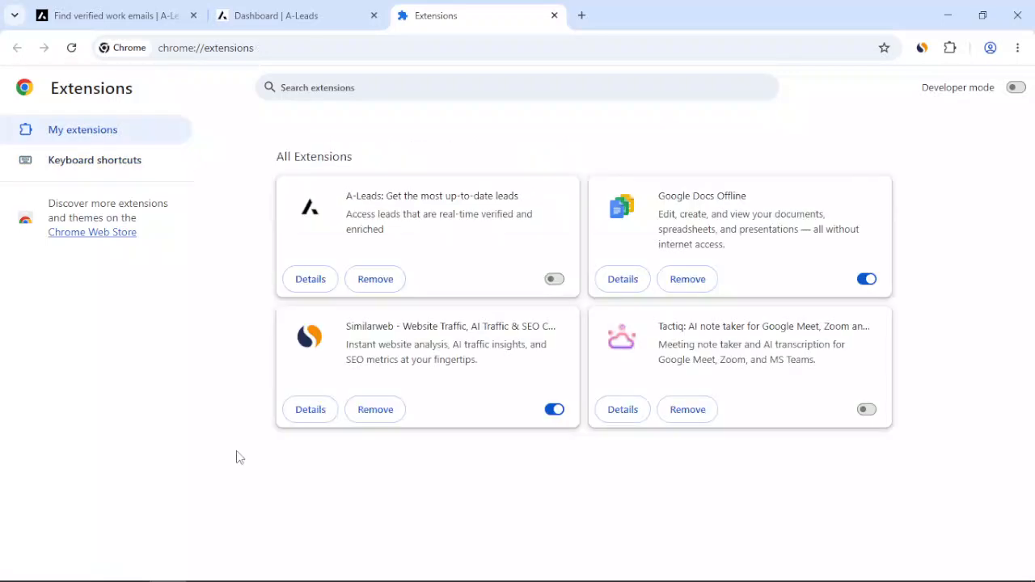
Step: Try out the login offered by the A-Leads extension by turning the extension on only briefly
click(554, 279)
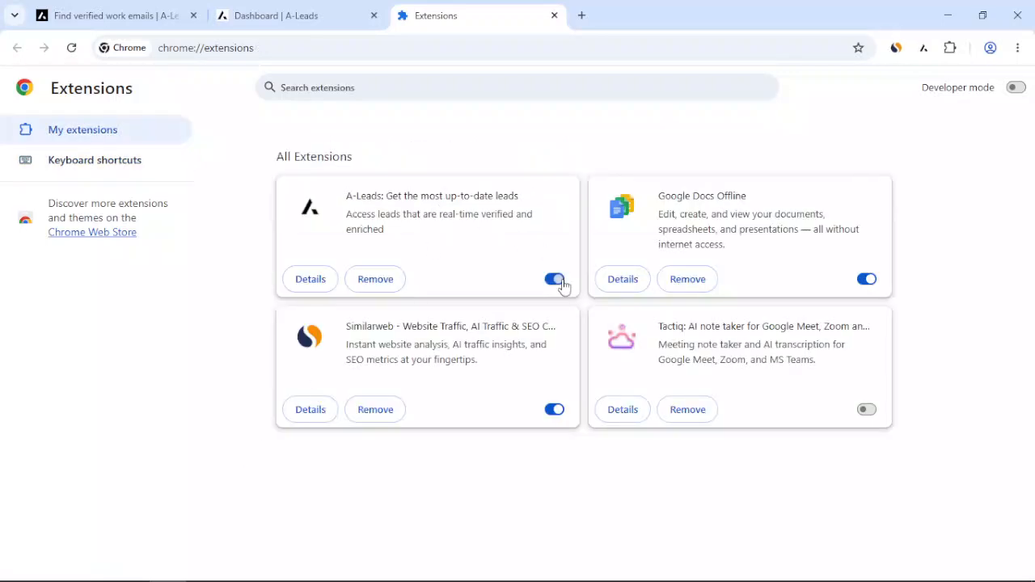
click(924, 49)
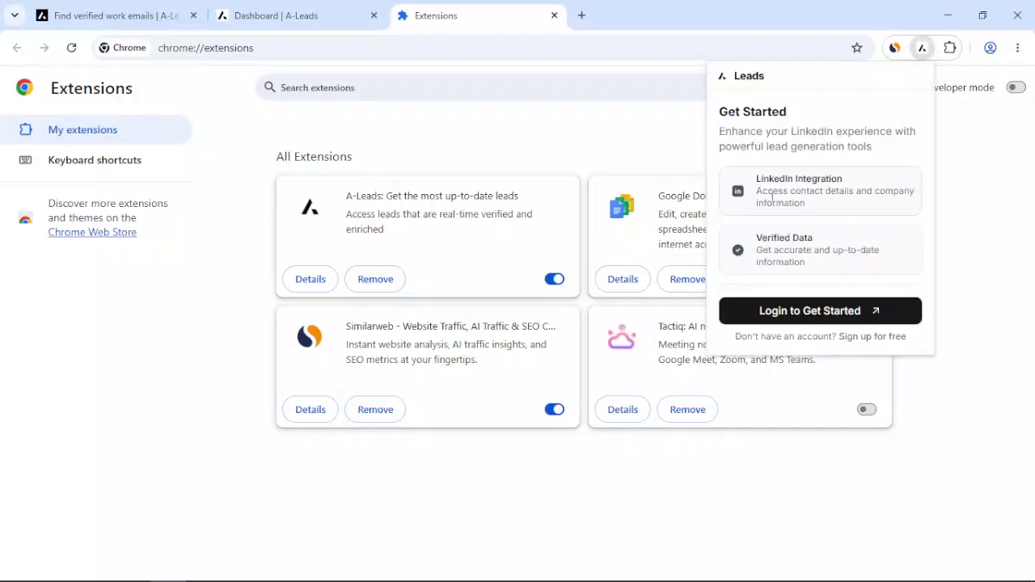
click(801, 317)
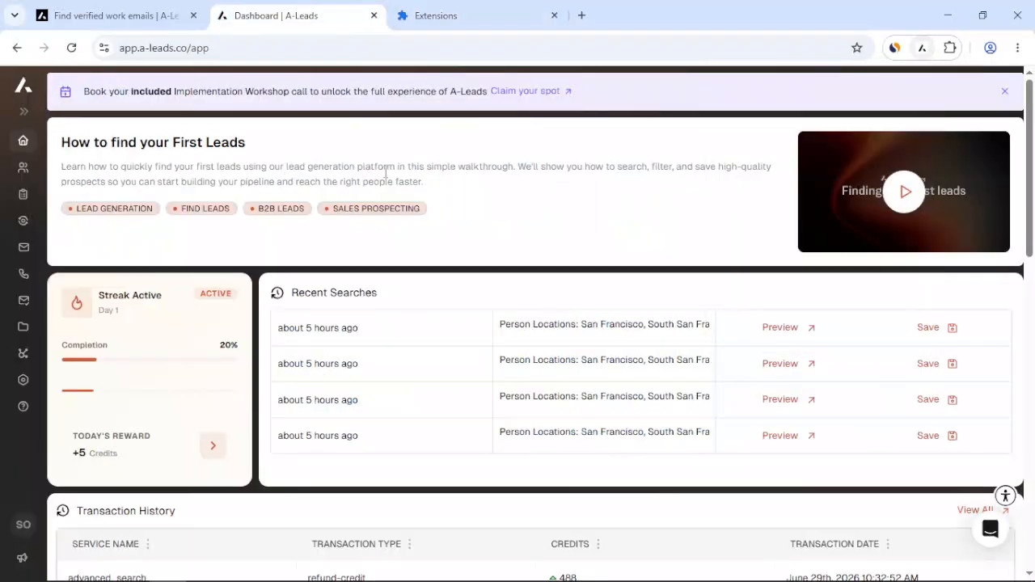
click(495, 14)
click(554, 279)
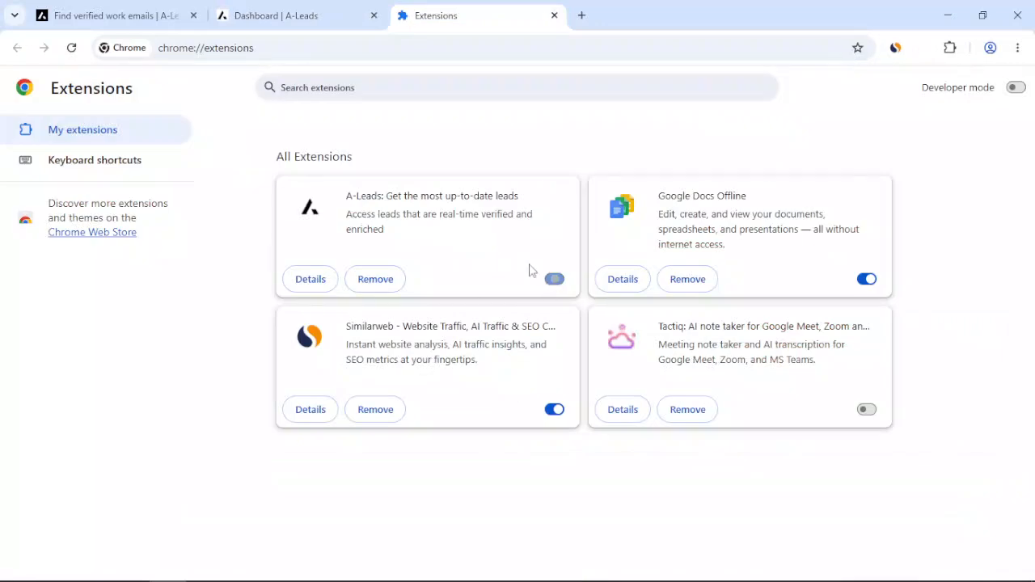
Step: Close the browser's Extensions page and dismiss the Implementation Workshop banner on the A-Leads dashboard
click(278, 11)
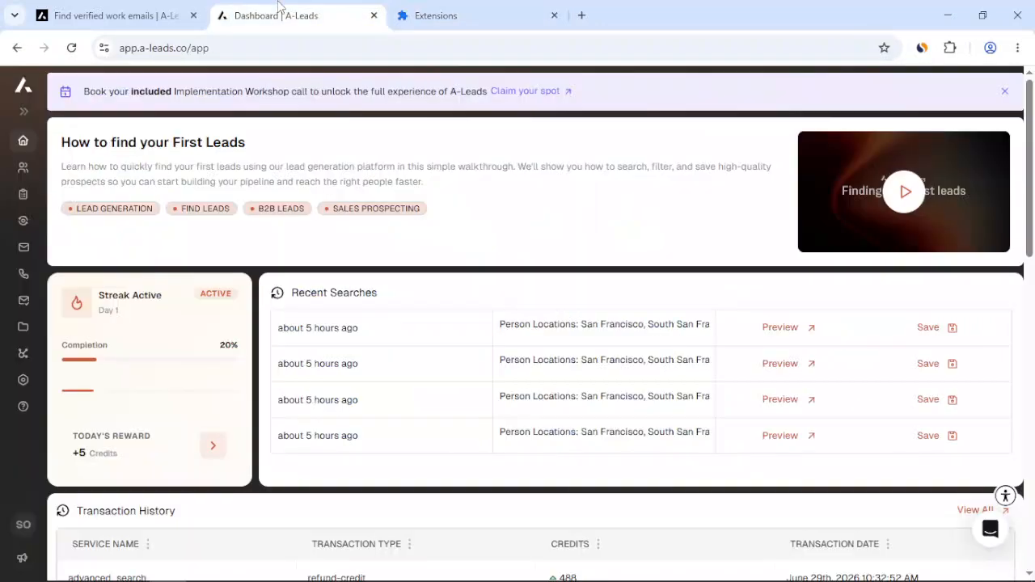
click(561, 16)
click(554, 15)
click(1004, 94)
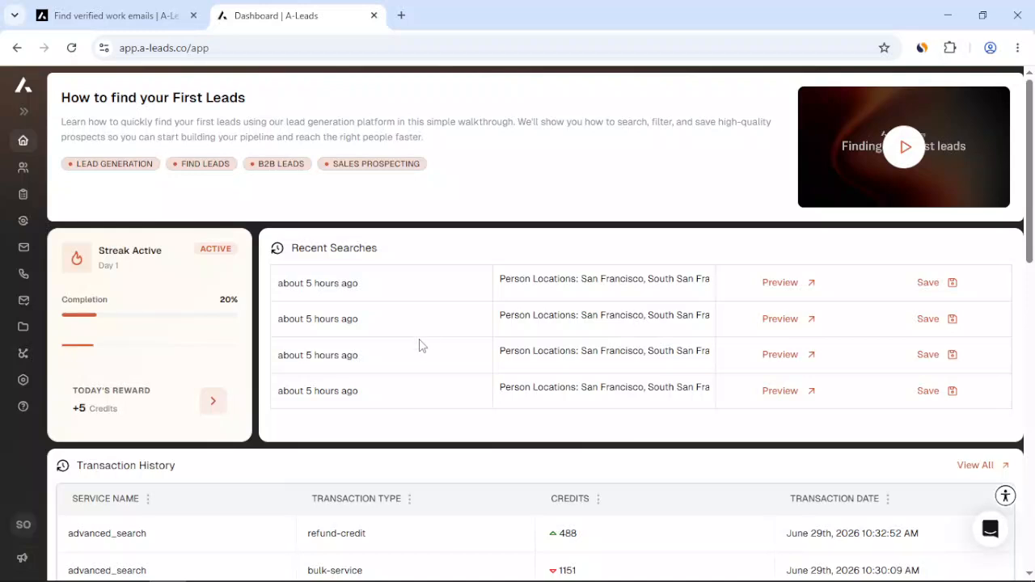
Step: Check the dashboard's recent searches and transaction history, and open the Advanced Search for people
scroll(354, 369, down, 2)
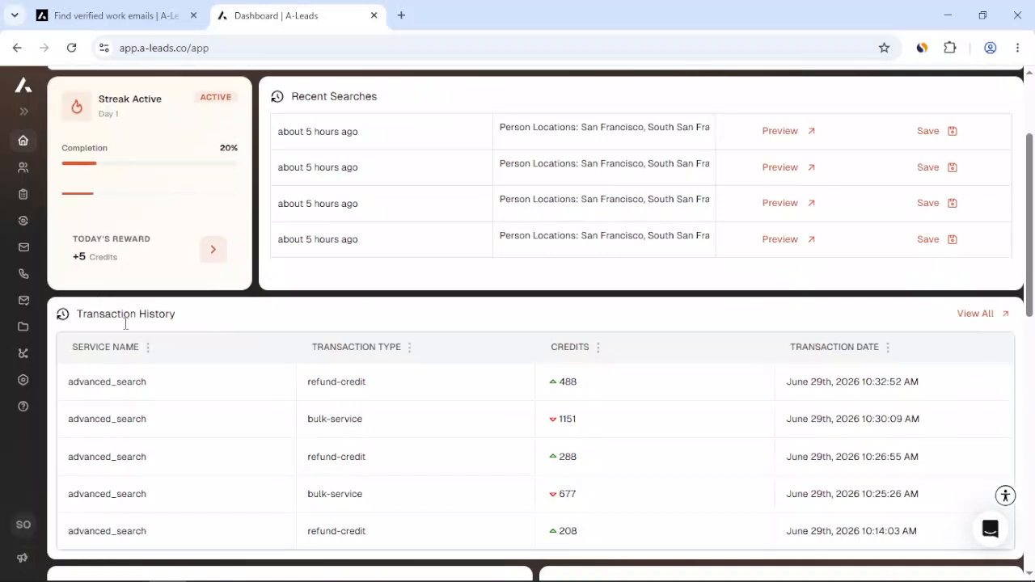
scroll(121, 339, up, 2)
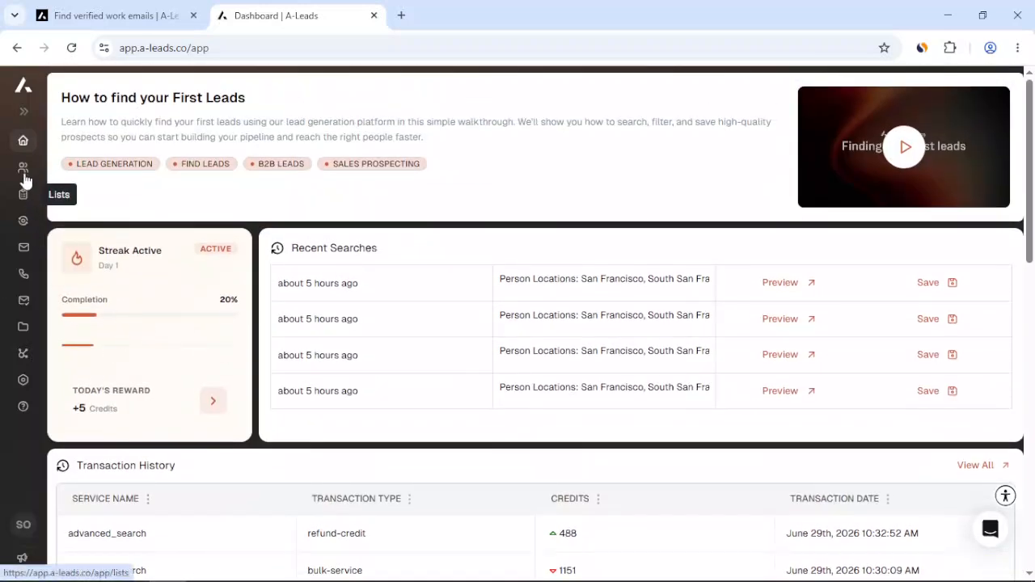
click(23, 171)
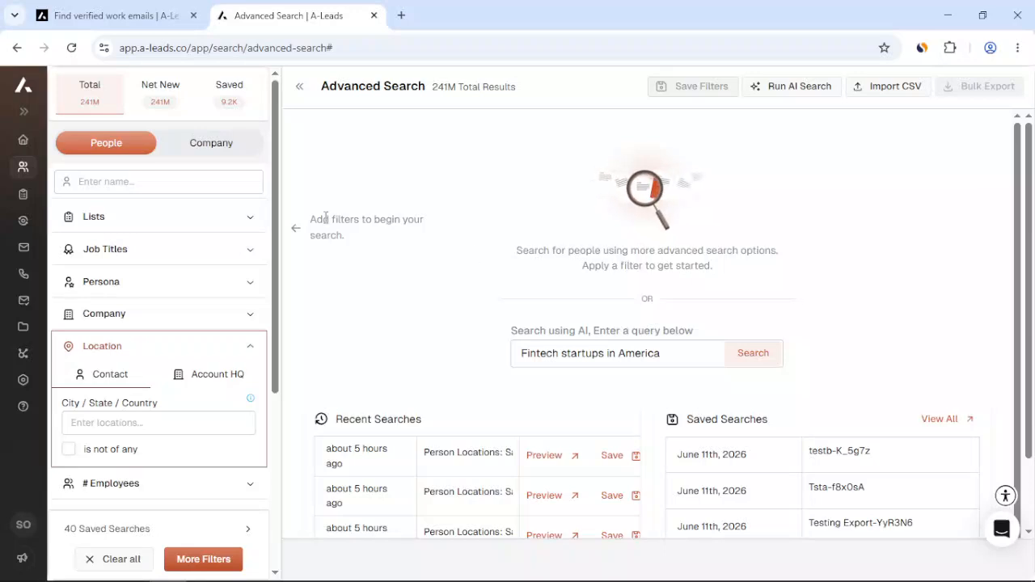
Step: Filter the people search by the contact location United States
click(172, 419)
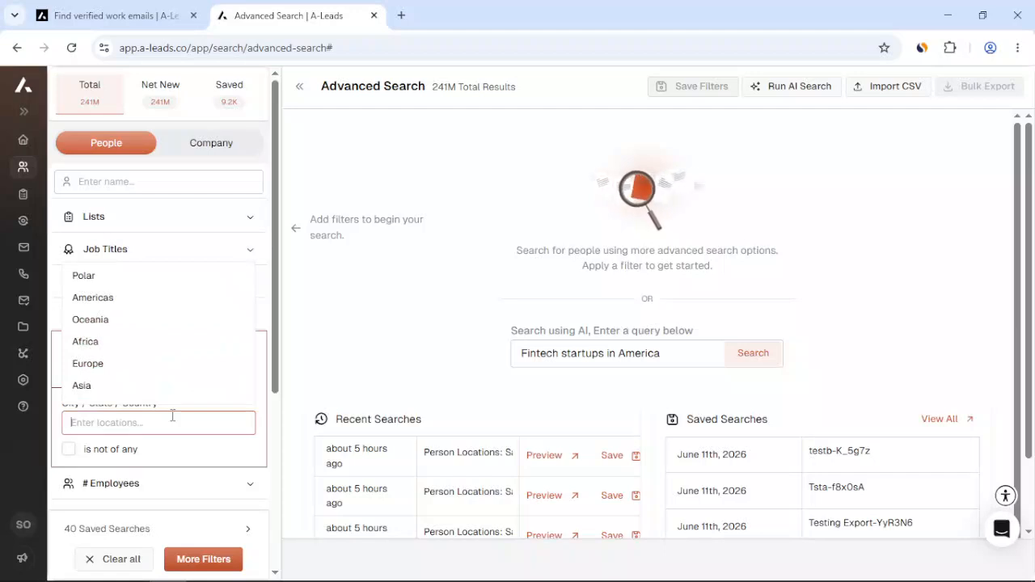
text(united)
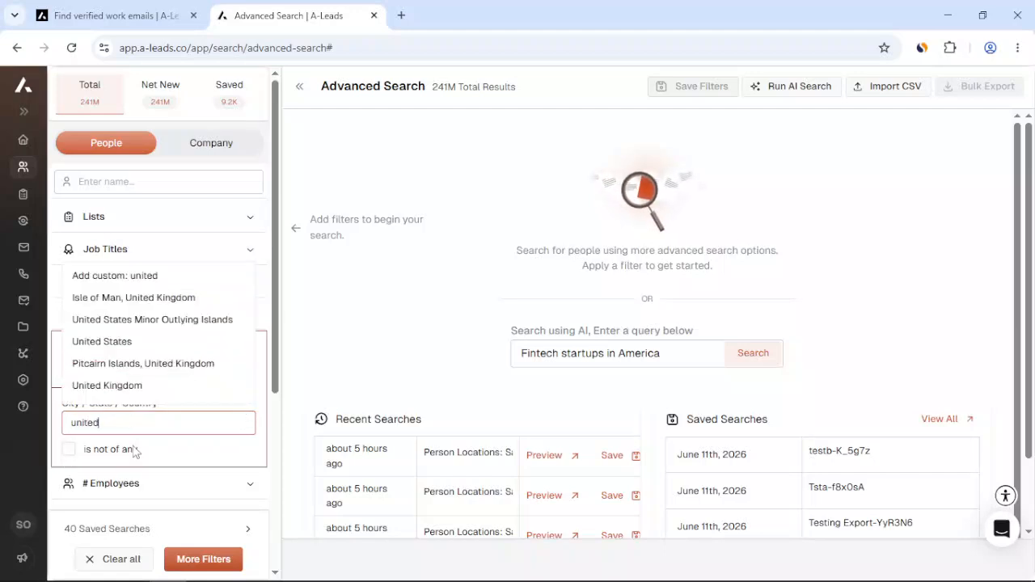
click(154, 351)
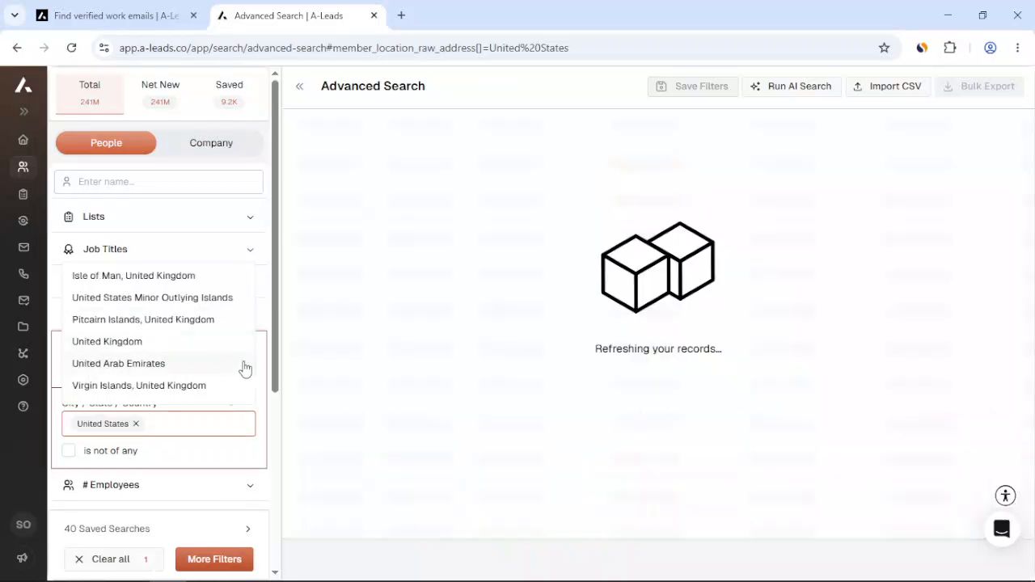
Step: Filter the people search by the job seniority levels Owner and Founder
click(273, 287)
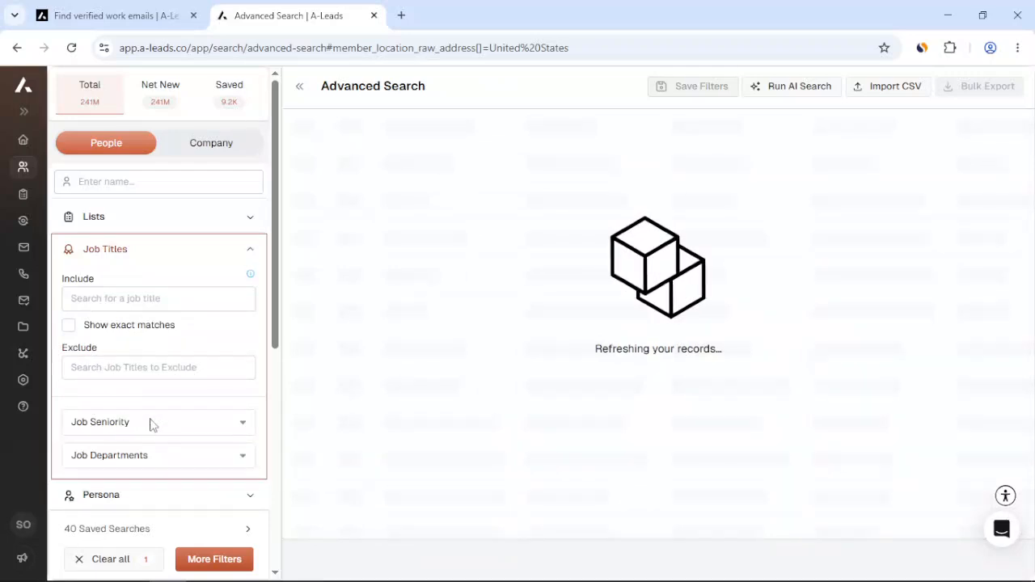
click(232, 423)
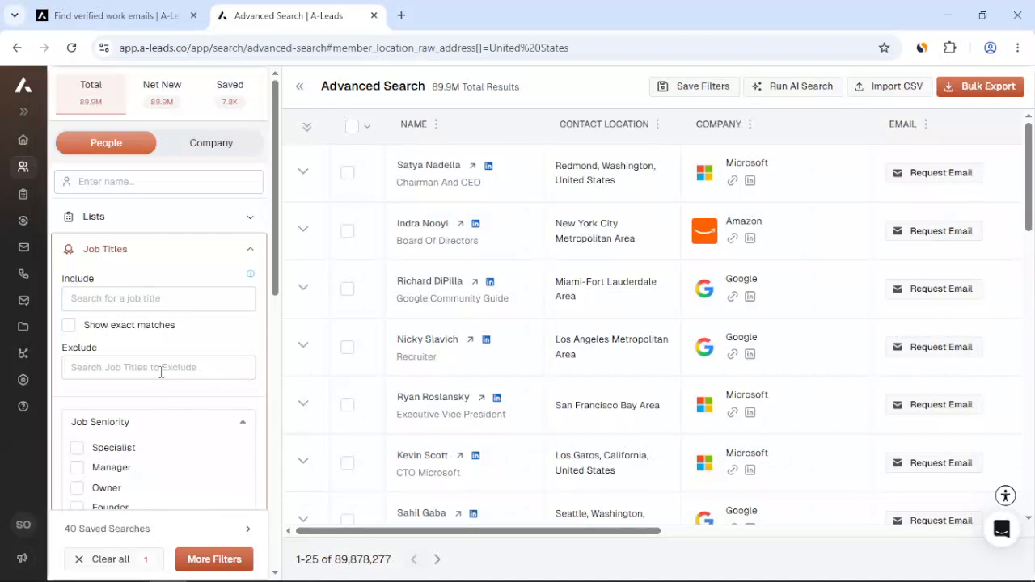
scroll(160, 372, down, 1)
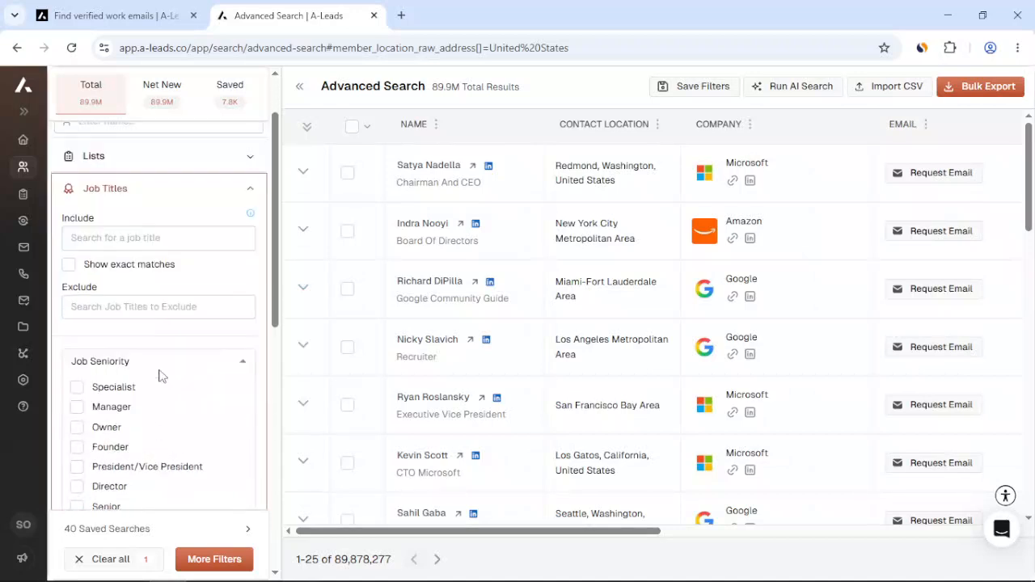
click(128, 434)
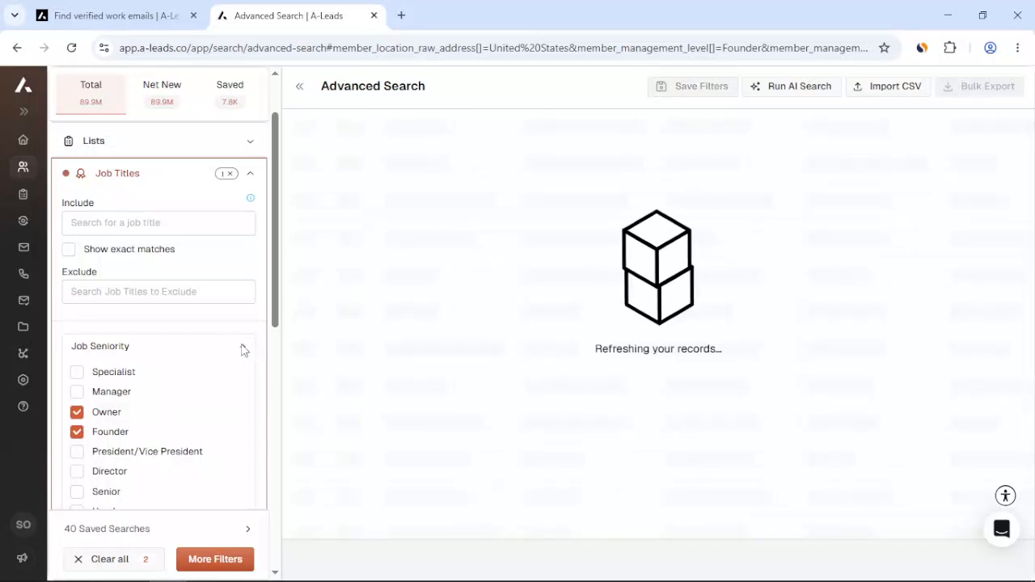
click(244, 349)
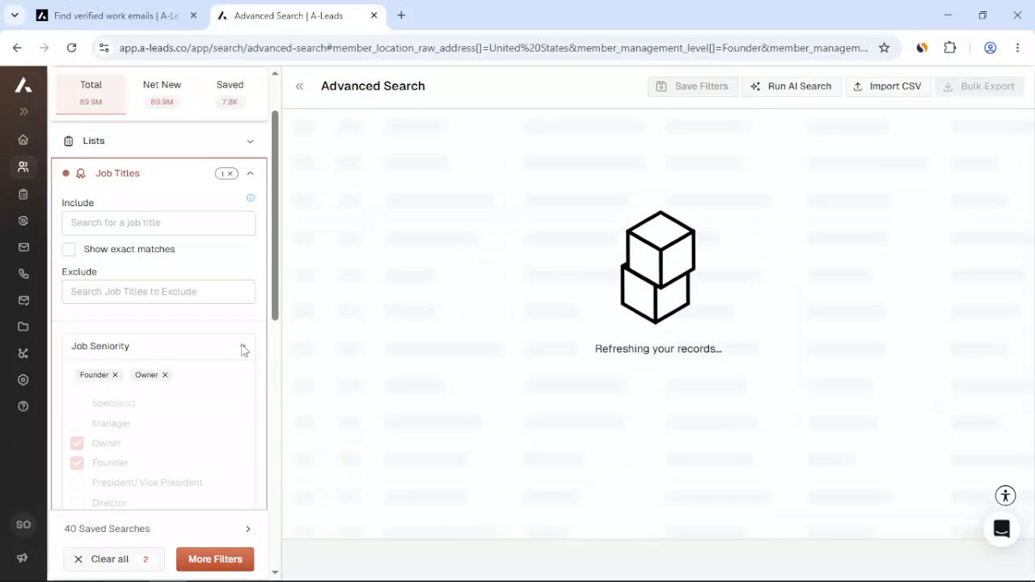
Step: Include the job title Ceo in the people search
click(138, 222)
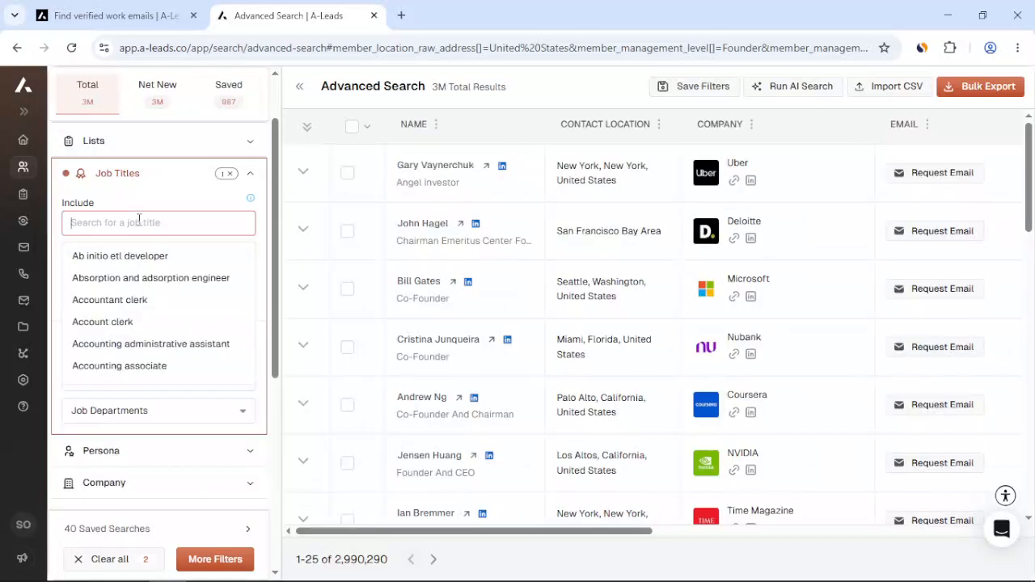
text(CEO)
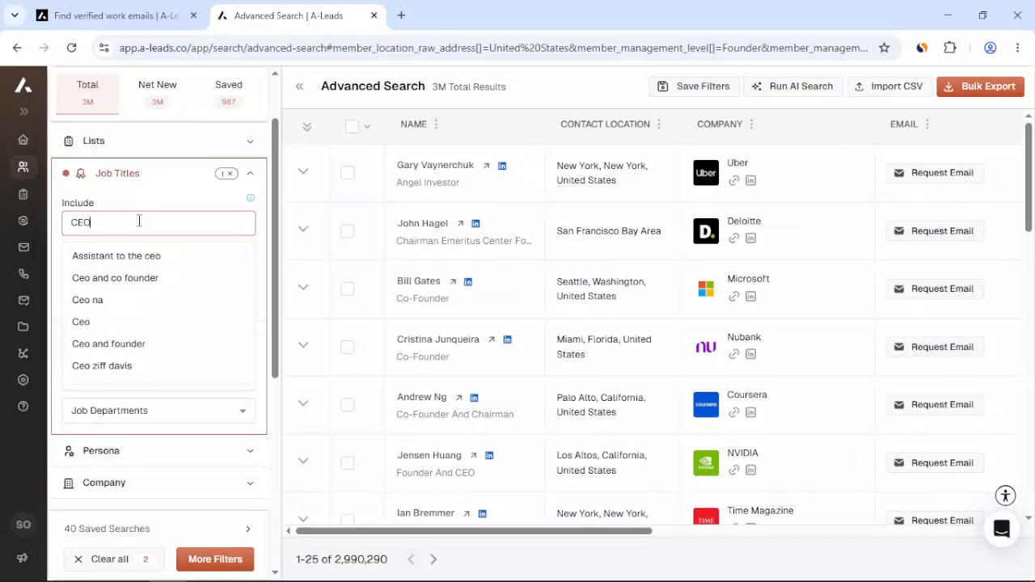
click(102, 324)
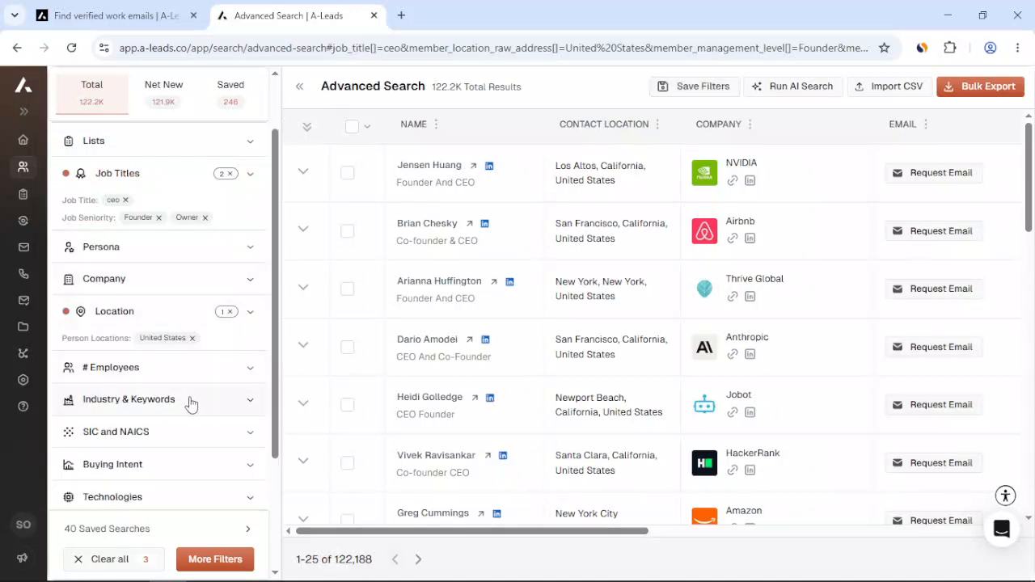
Step: Filter the people search by the industries Computer software and Information technology & services
click(191, 403)
click(150, 451)
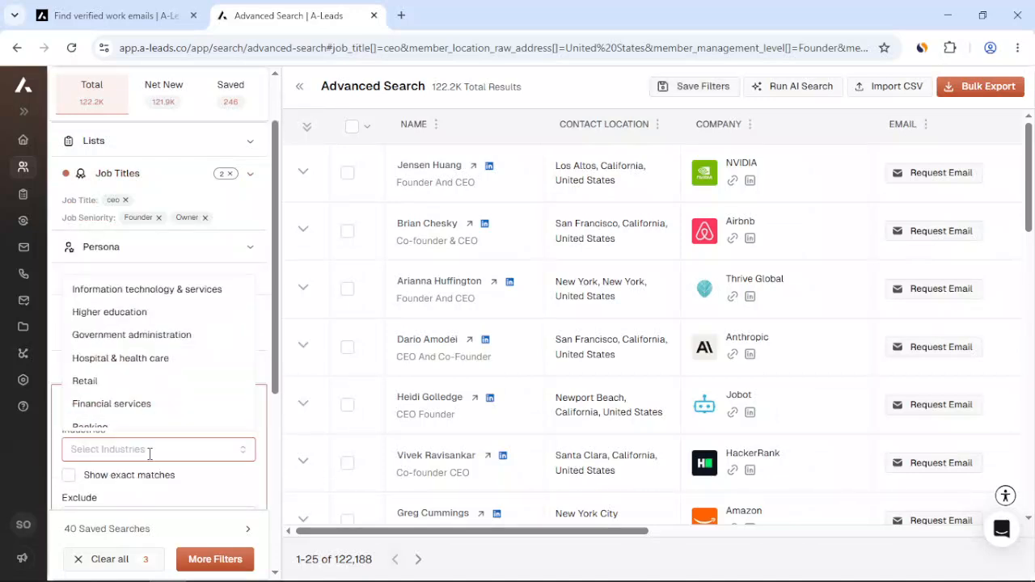
text(SOF)
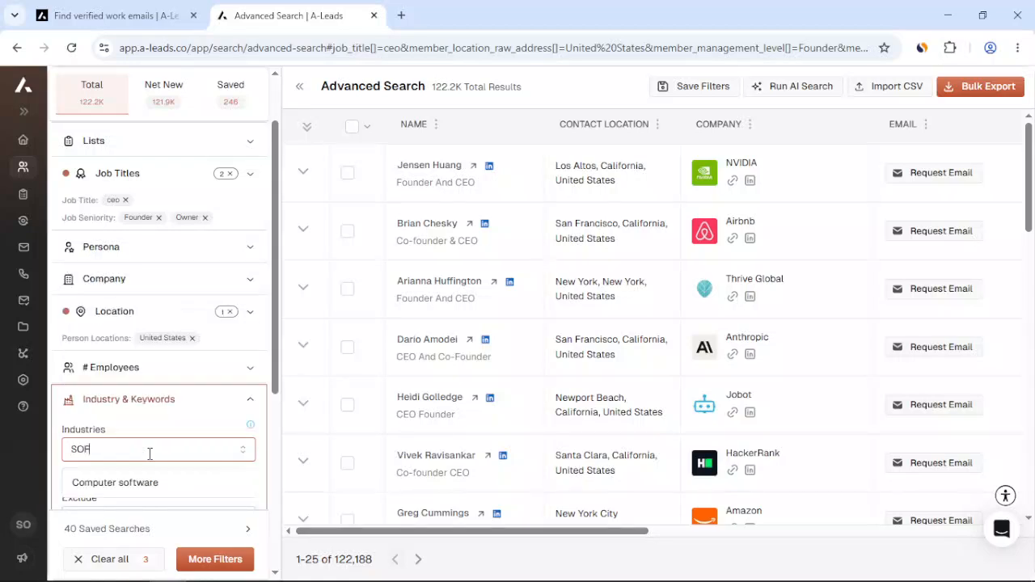
click(123, 481)
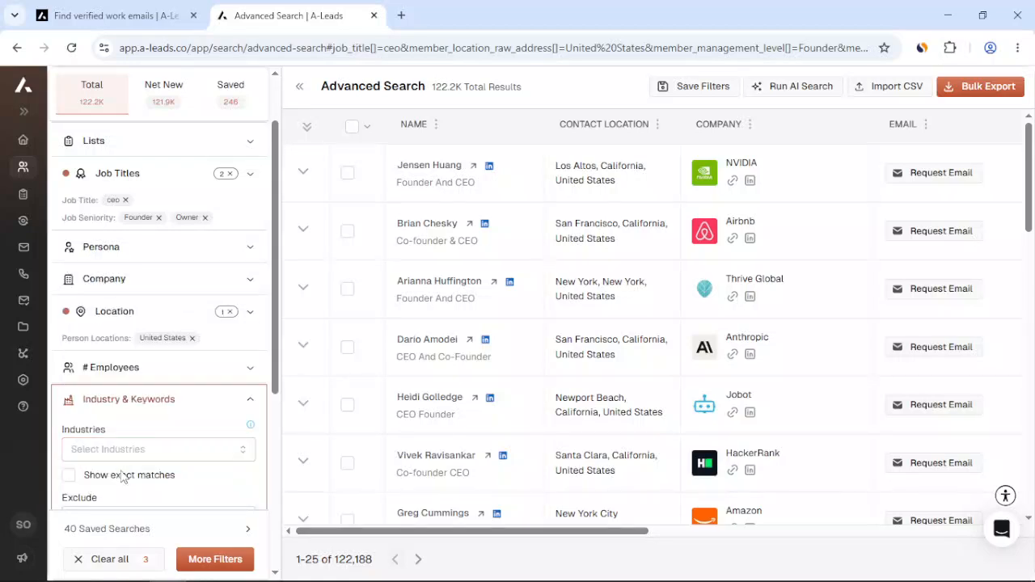
click(134, 451)
text(SOFTW)
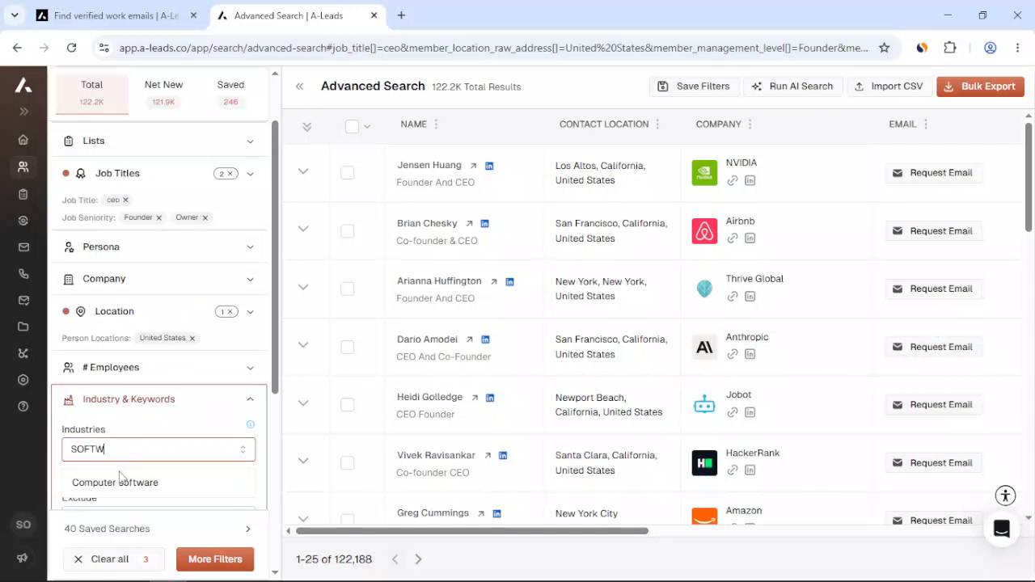
click(121, 483)
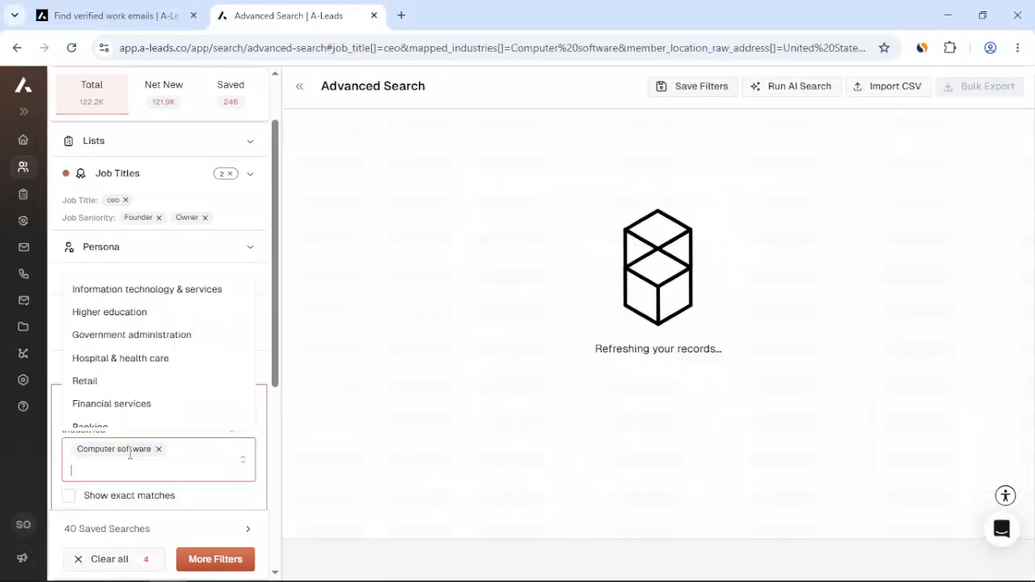
text(INFORM)
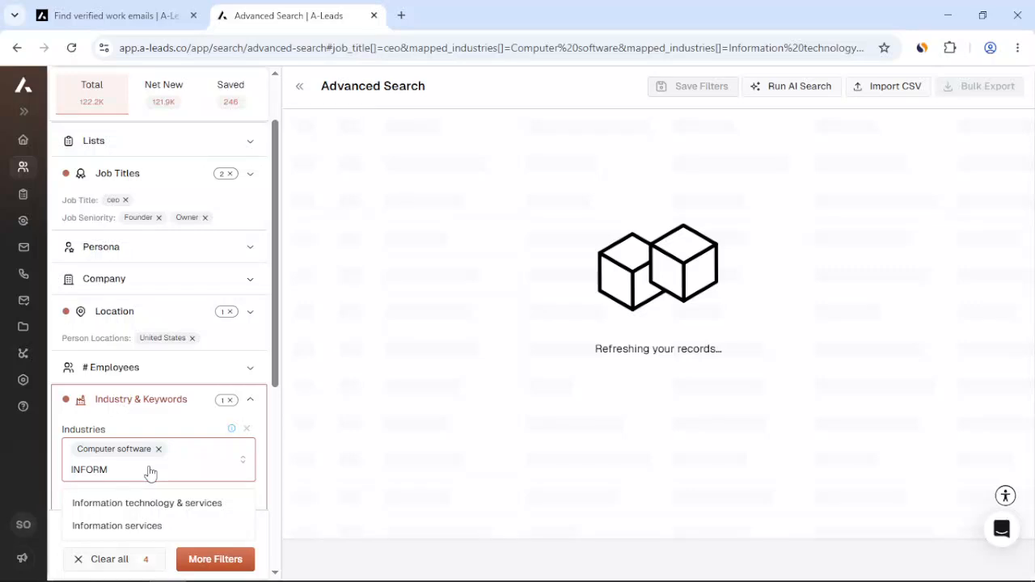
Step: Limit the company size to the predefined employee ranges 2-10 and 11-50
click(252, 369)
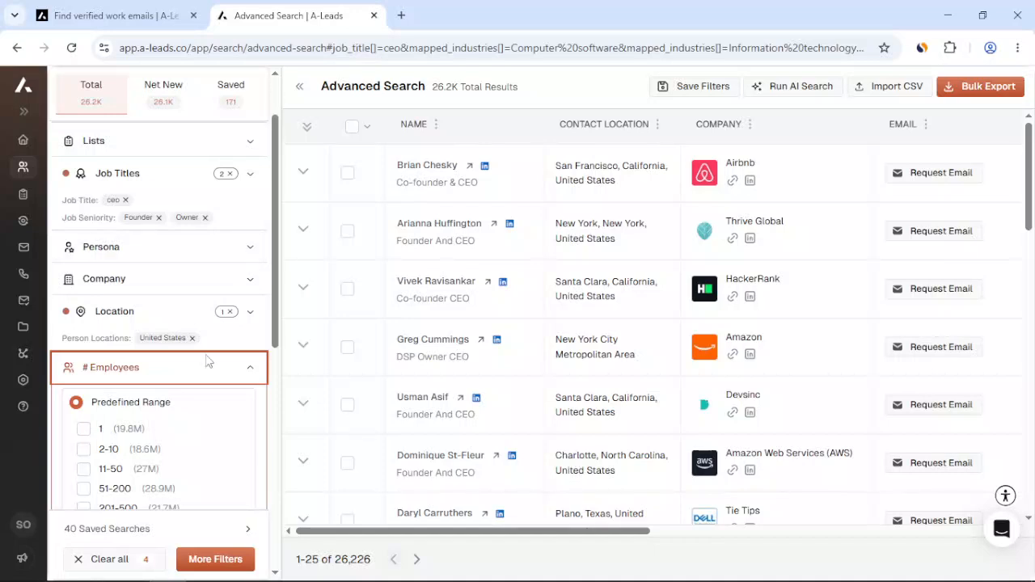
click(168, 460)
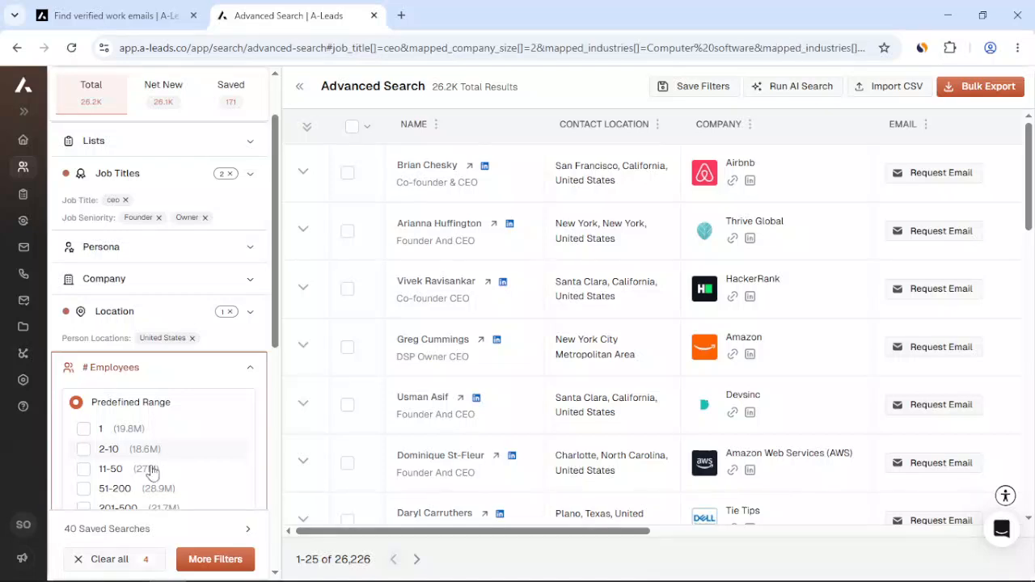
click(151, 471)
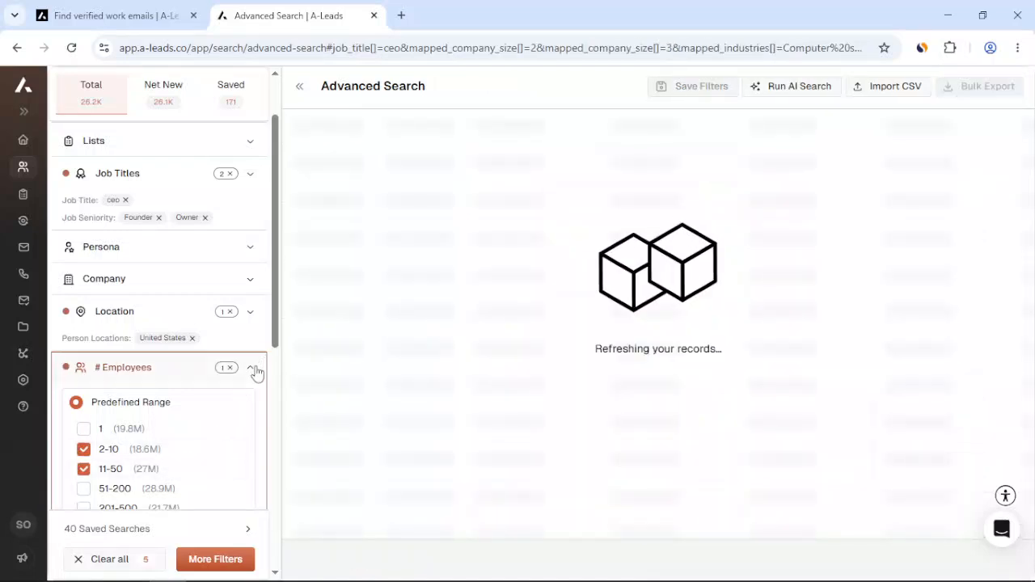
click(253, 369)
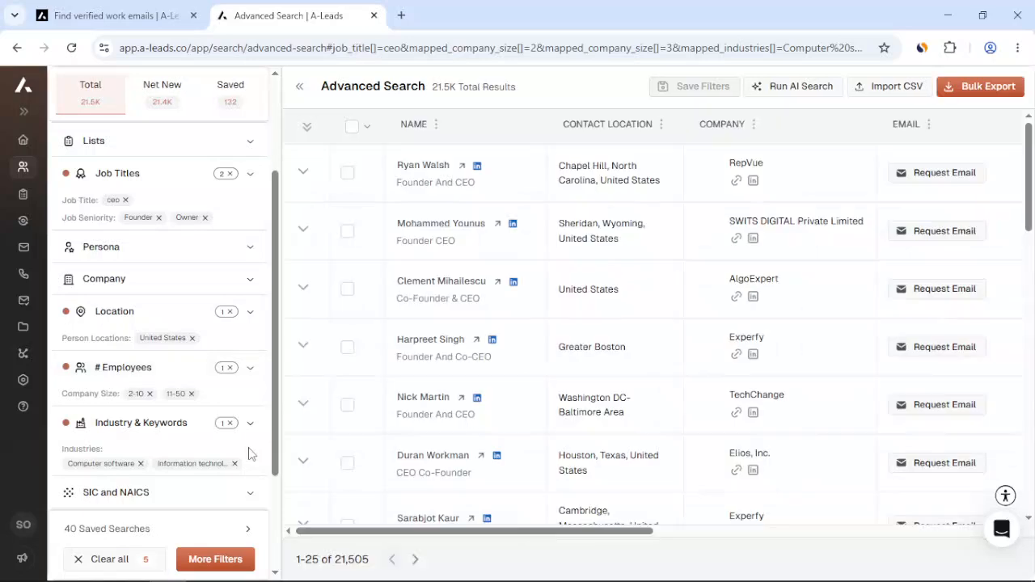
Step: Set the minimum annual company revenue filter to 1M
scroll(234, 457, down, 1)
scroll(203, 455, down, 2)
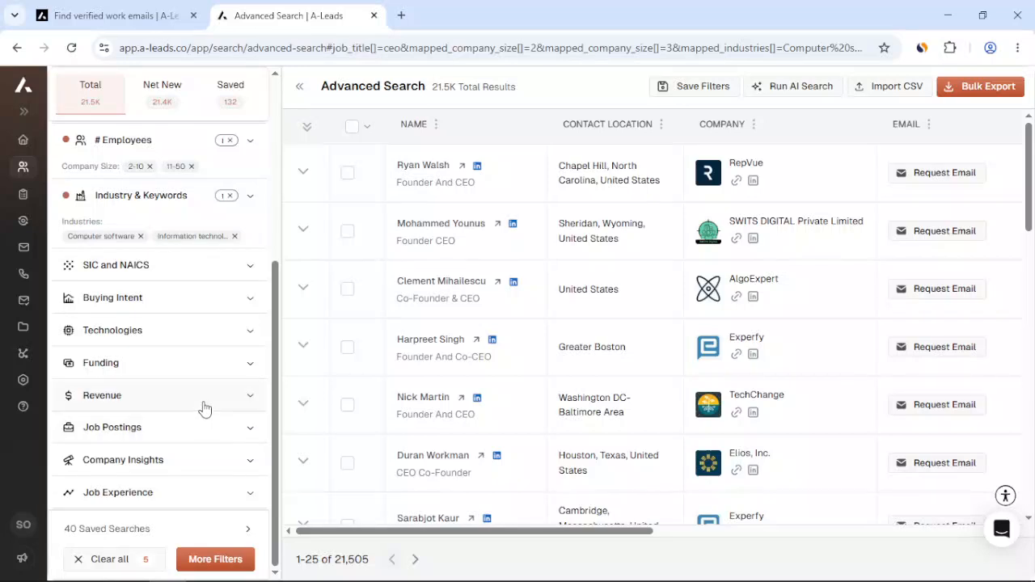
click(204, 408)
click(108, 429)
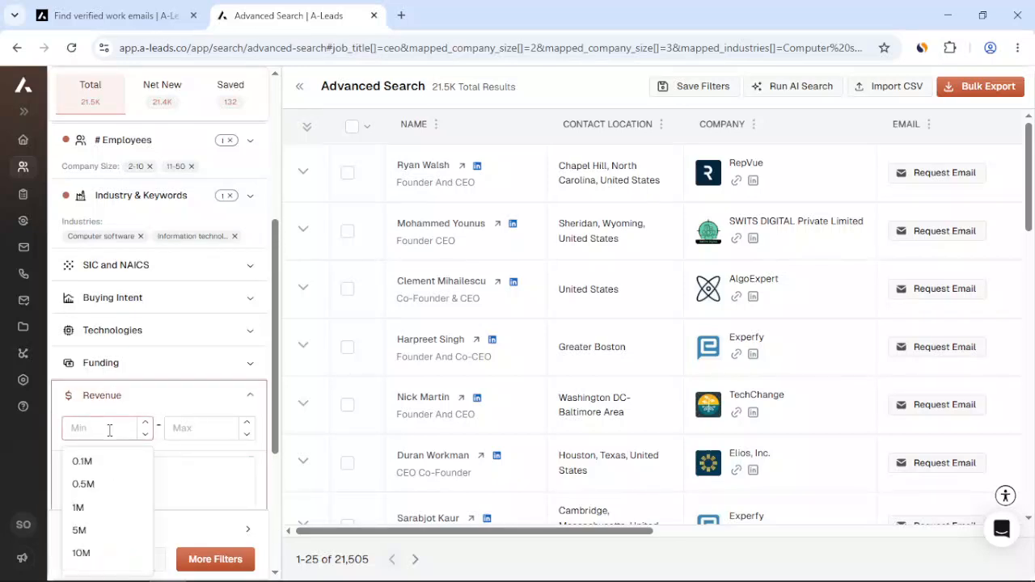
click(106, 513)
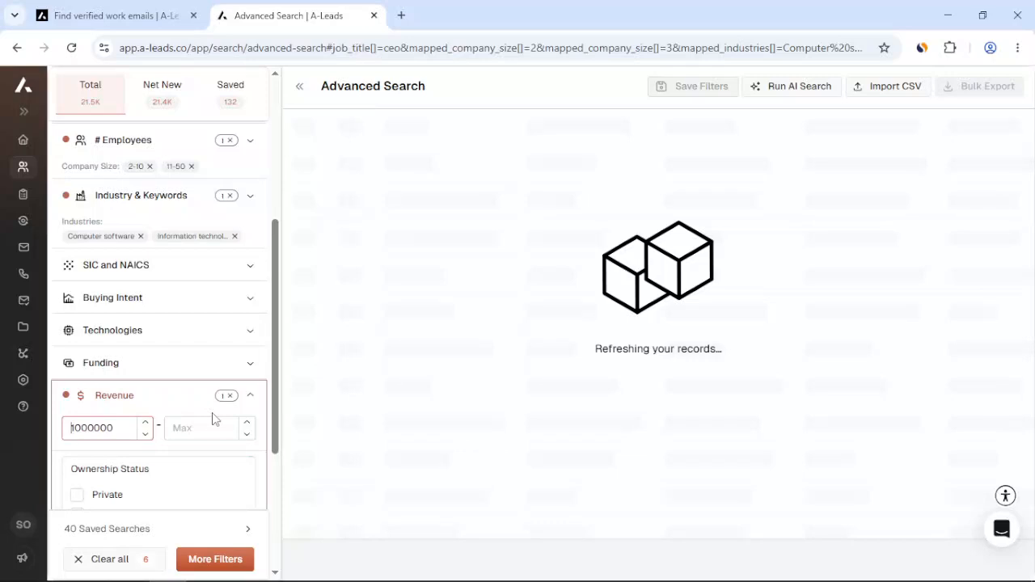
click(249, 396)
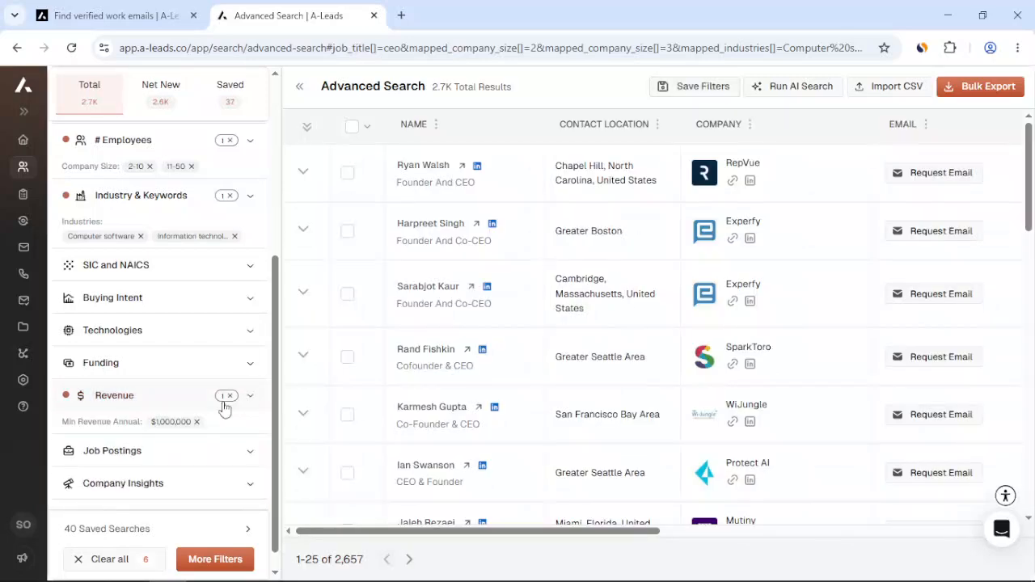
scroll(225, 408, down, 1)
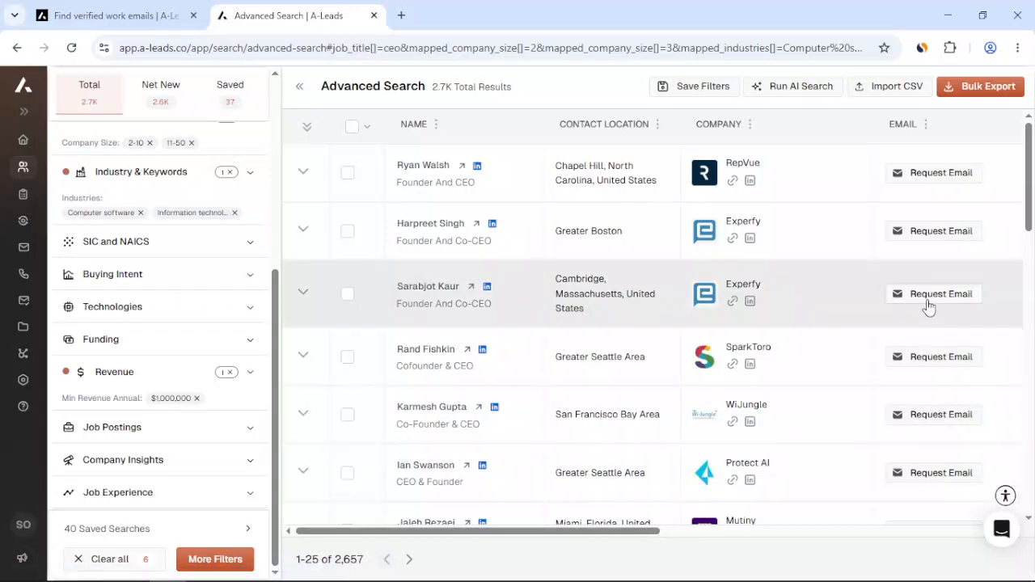
Step: Request the emails of the Experfy contact in Cambridge, the RepVue contact and the SparkToro contact
click(932, 296)
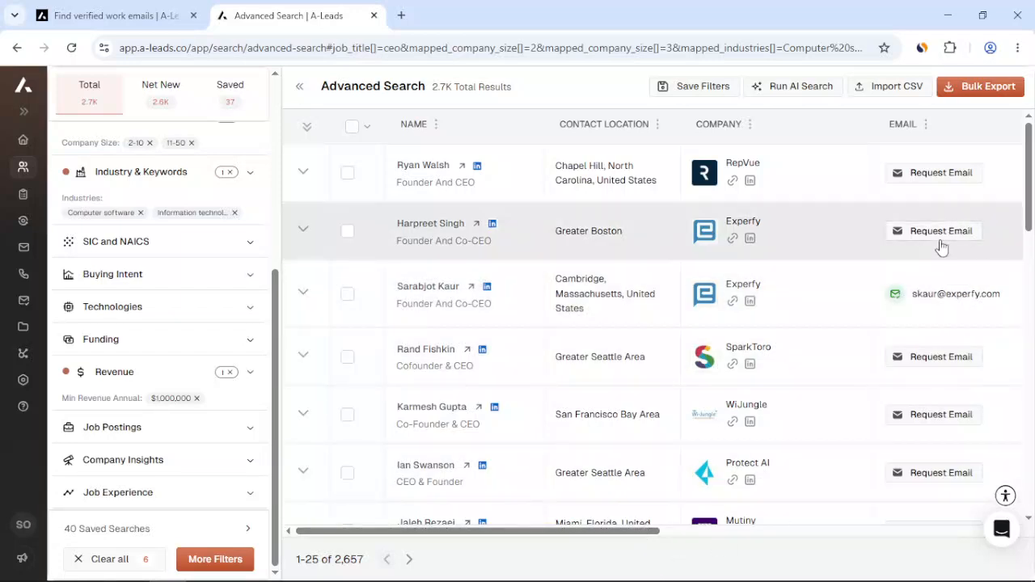
click(938, 173)
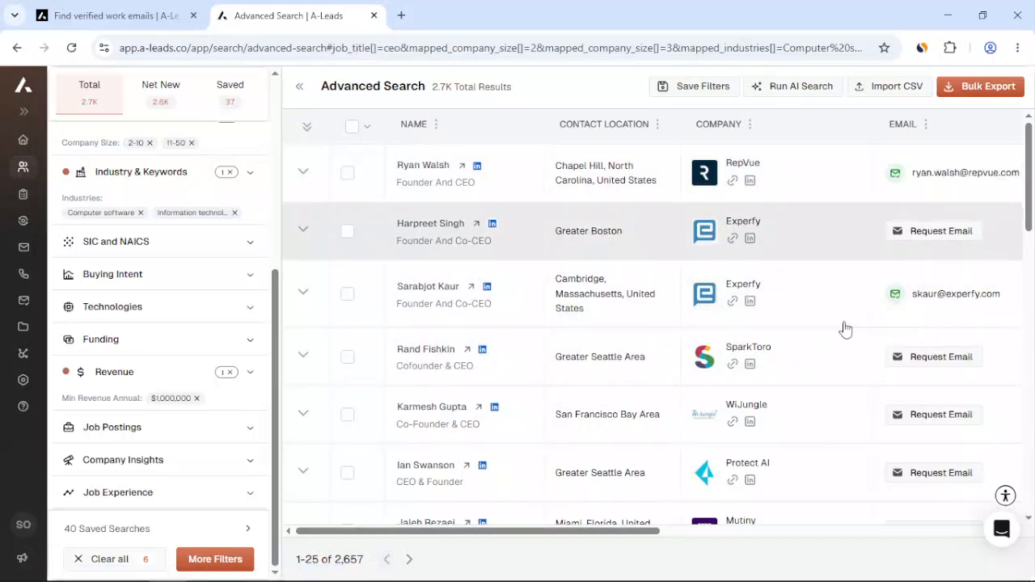
drag(626, 533, 717, 450)
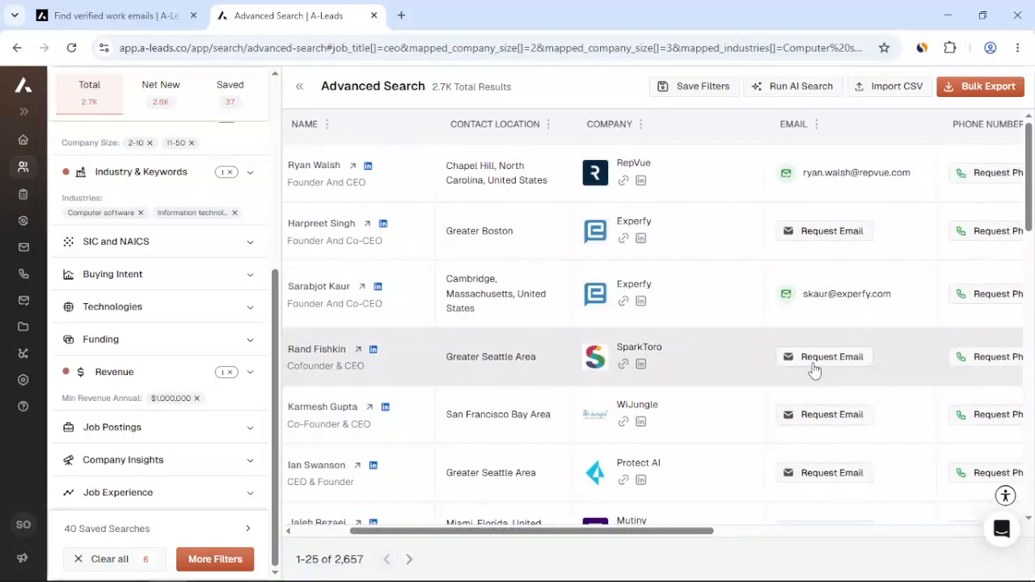
click(825, 356)
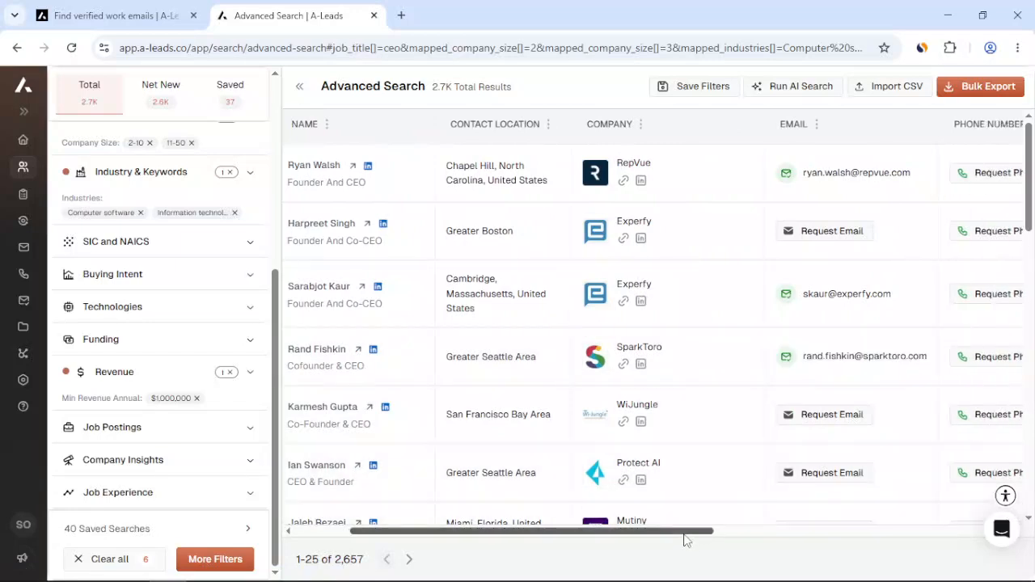
Step: Request the phone numbers of the RepVue and Protect AI contacts
drag(683, 533, 810, 534)
drag(645, 537, 643, 533)
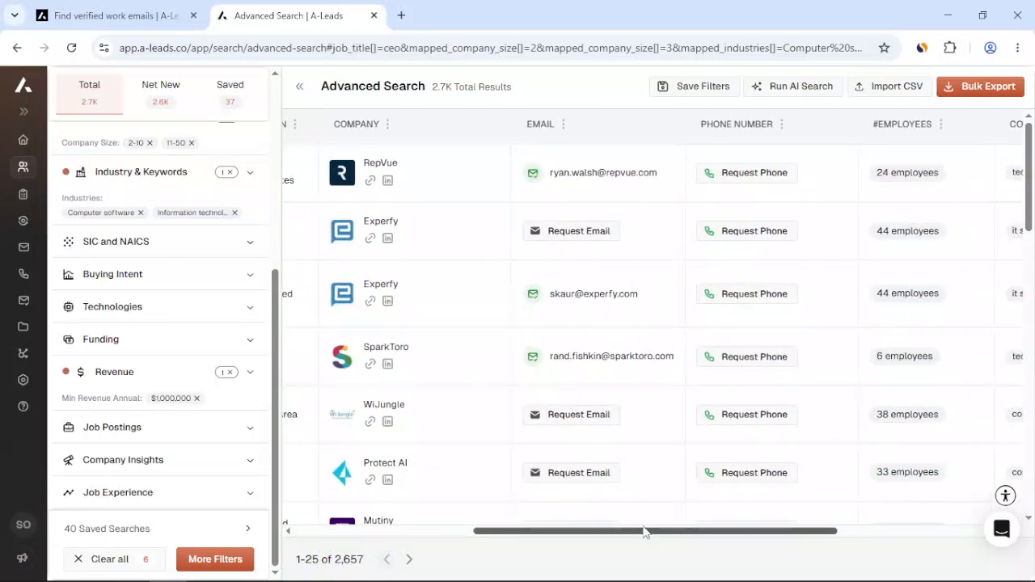
click(736, 173)
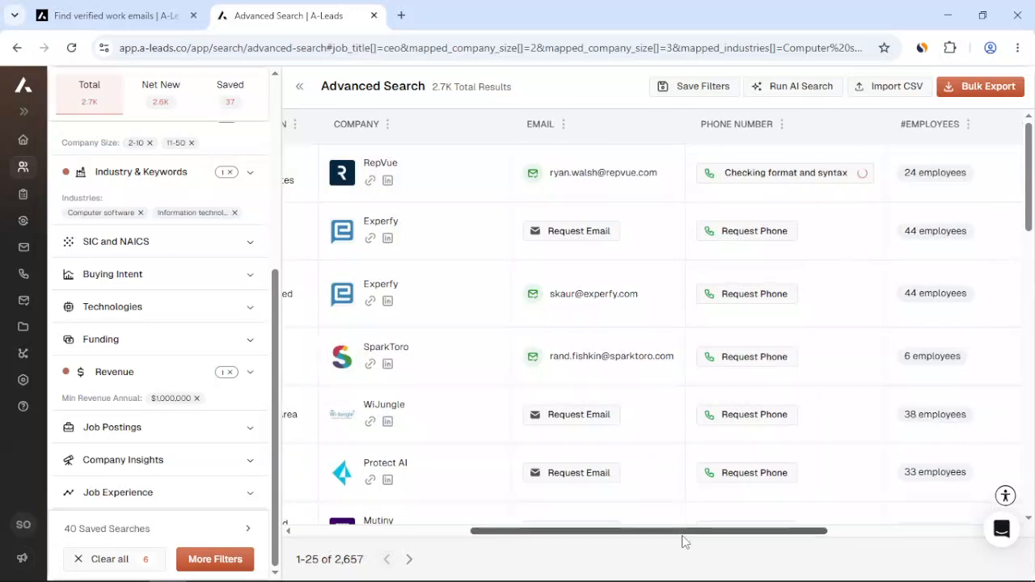
click(739, 473)
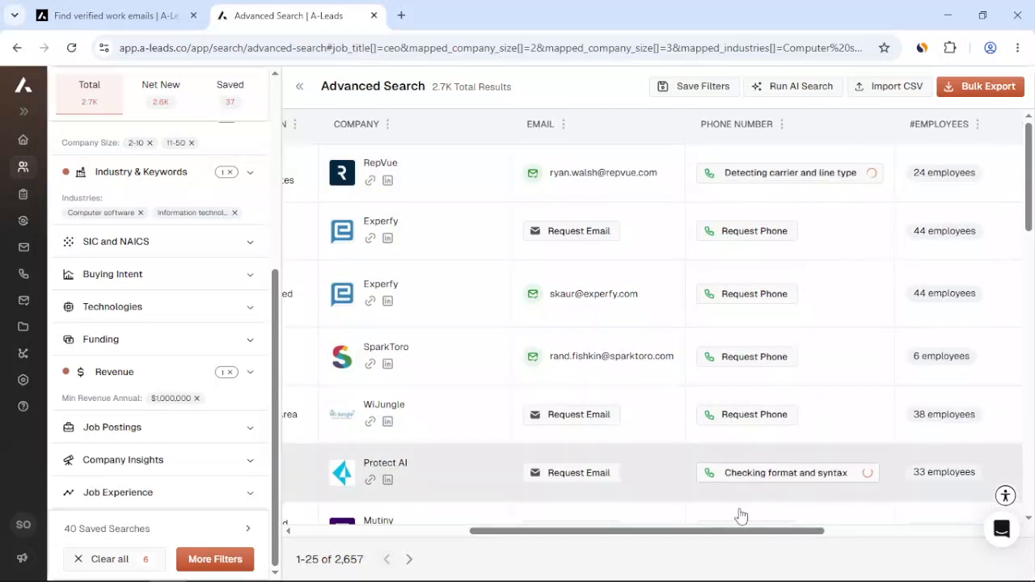
Step: Go to the second page of results and request the email and phone number of the Datature and Essnova Solutions contacts
drag(742, 540, 495, 536)
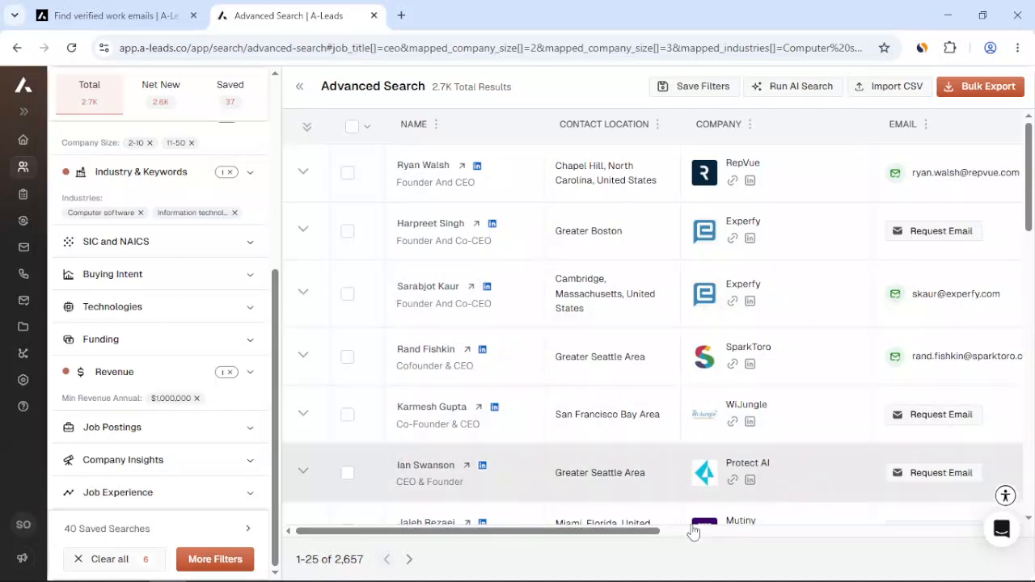
click(409, 562)
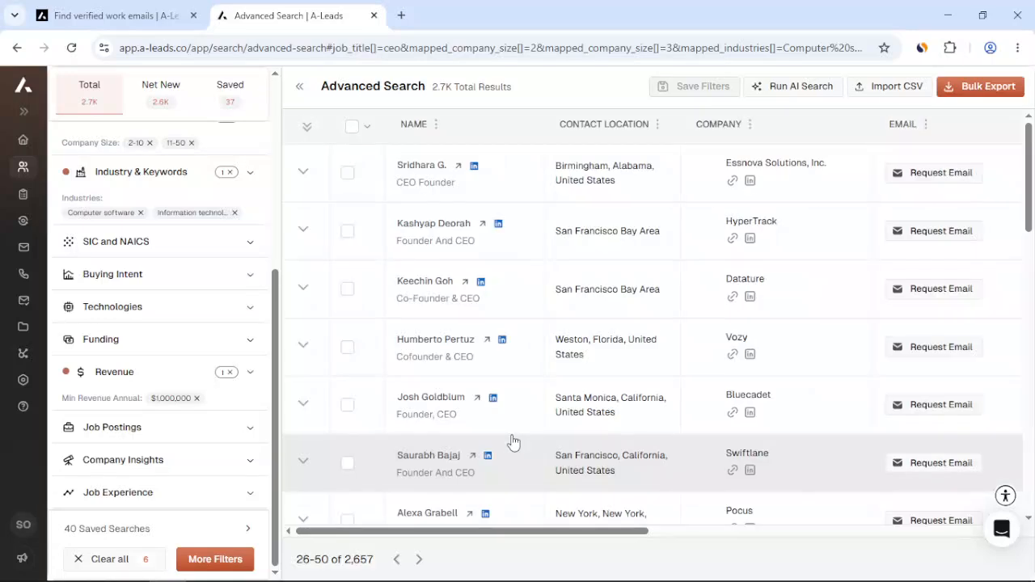
drag(633, 540, 710, 539)
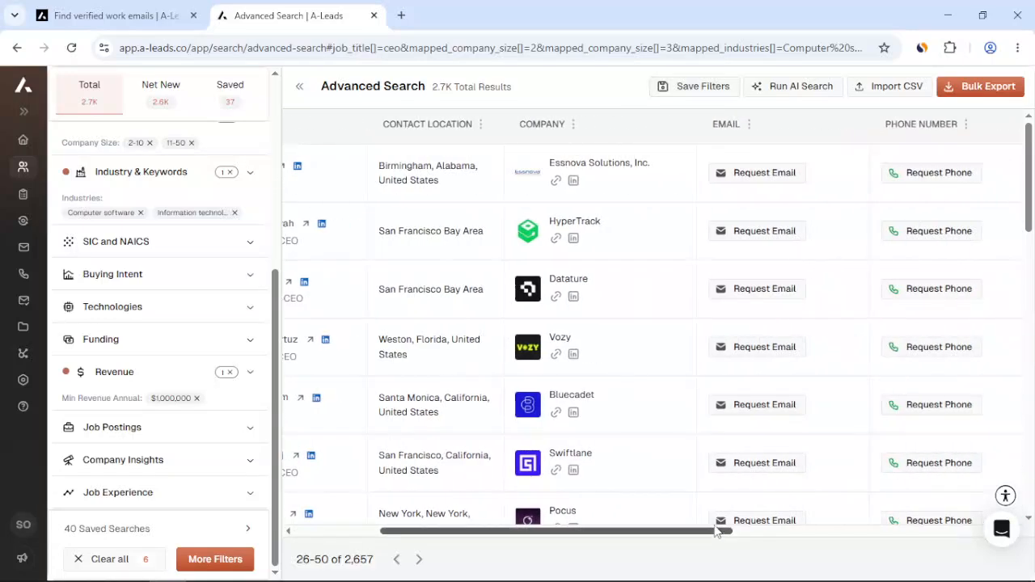
click(764, 289)
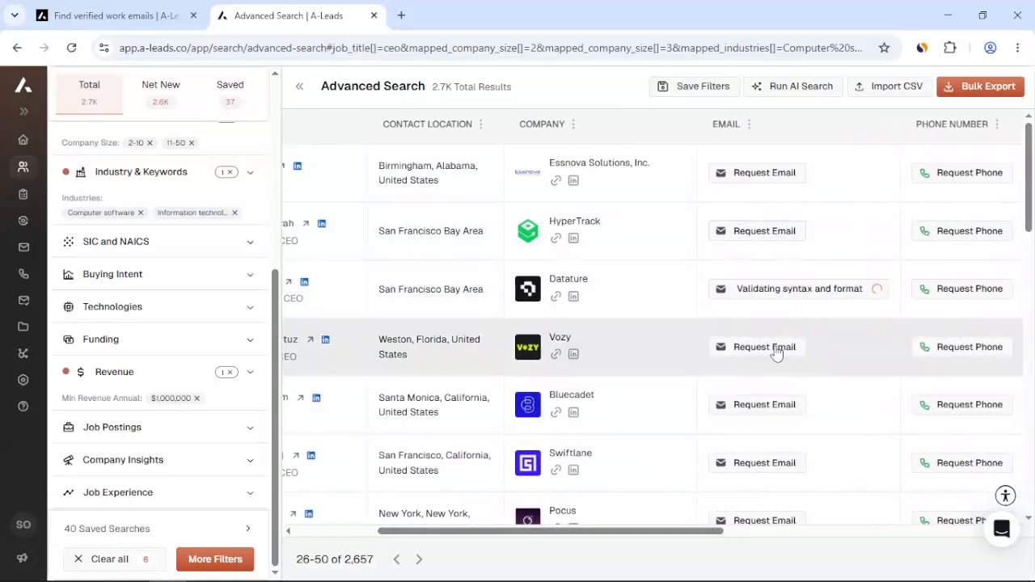
click(897, 293)
click(764, 173)
click(913, 175)
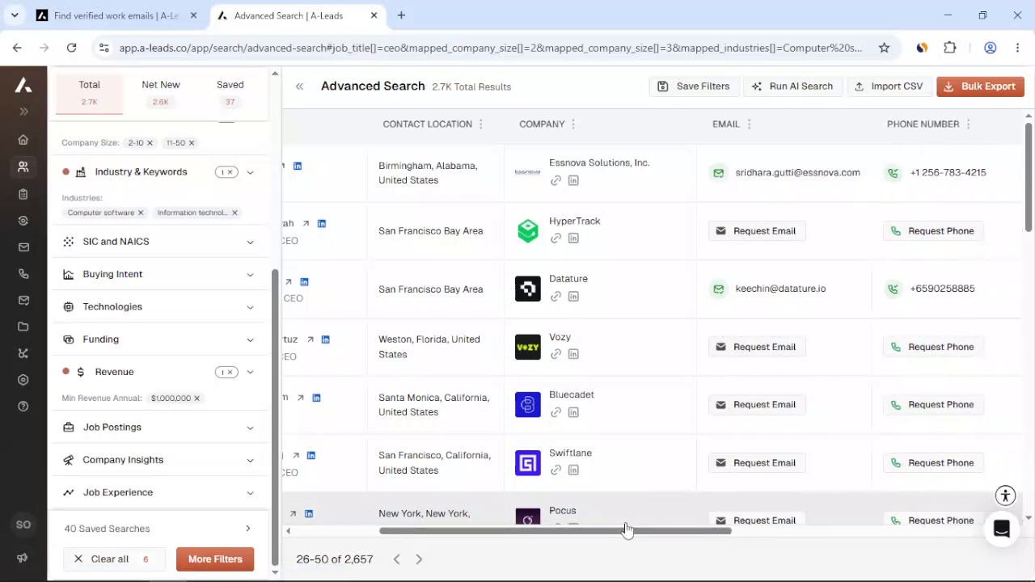
Step: View the LinkedIn profiles of the Essnova Solutions and Vozy contacts from the search results
drag(621, 536, 477, 540)
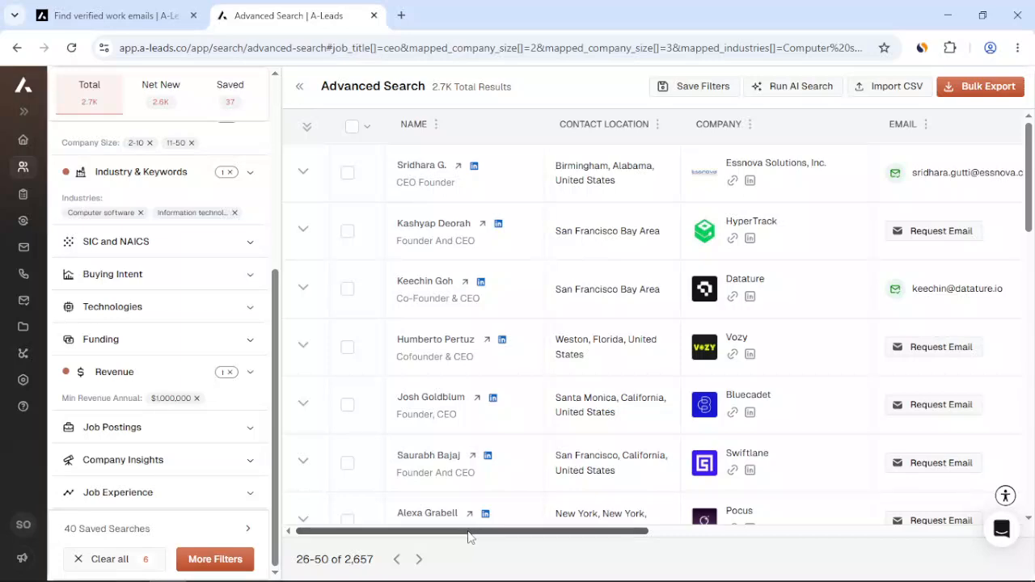
drag(580, 533, 414, 517)
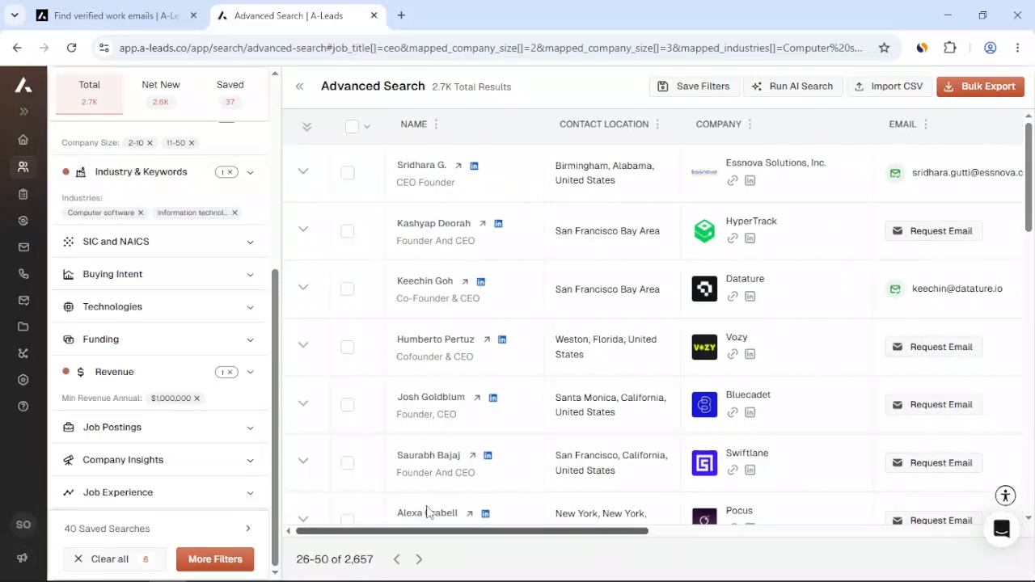
click(474, 168)
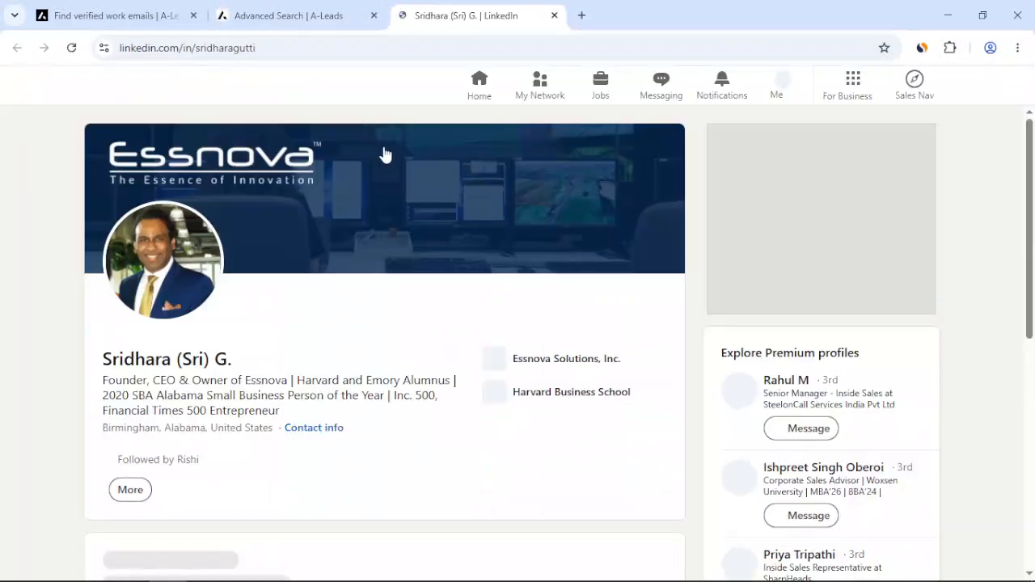
click(299, 13)
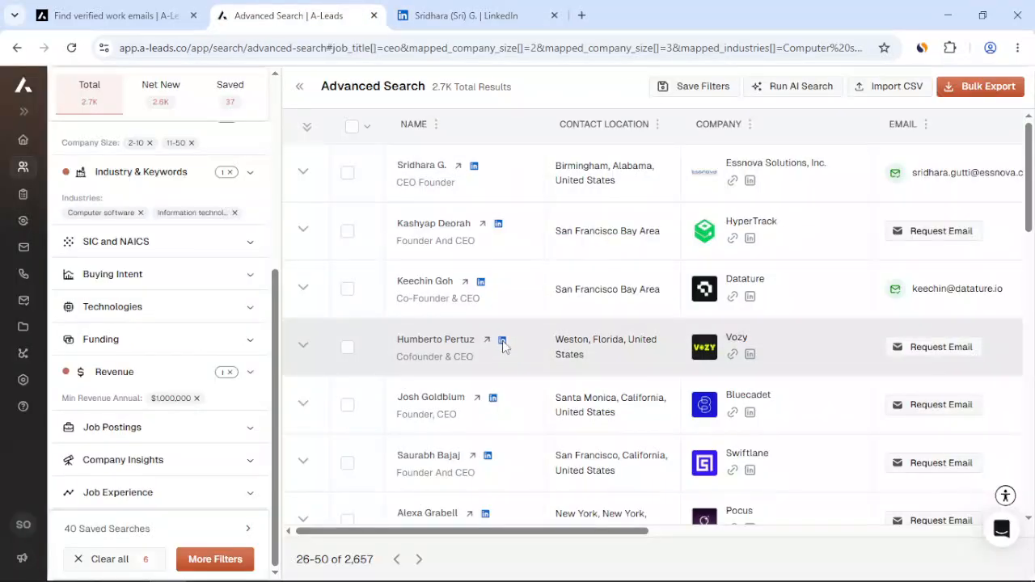
click(502, 342)
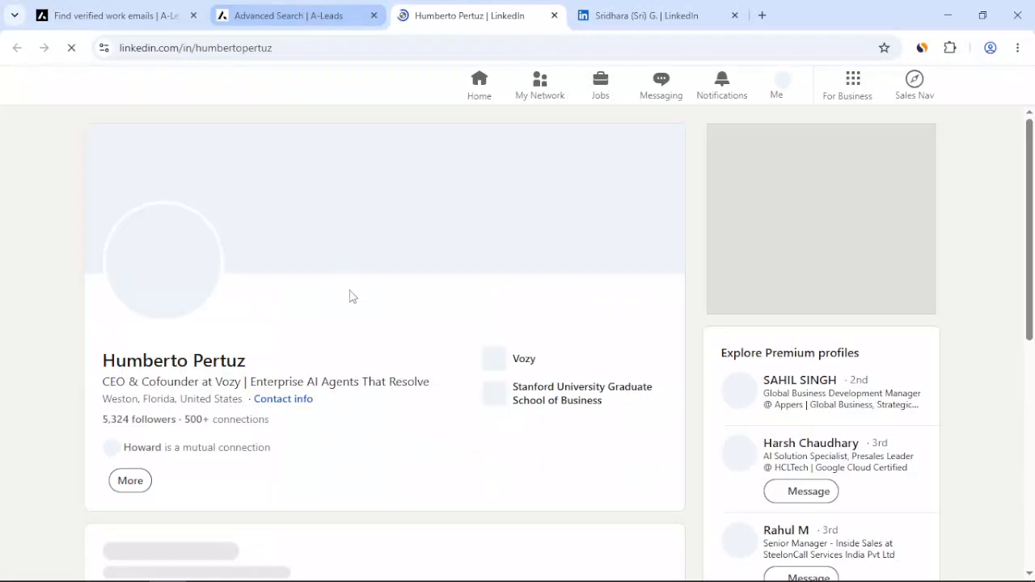
click(305, 7)
click(473, 15)
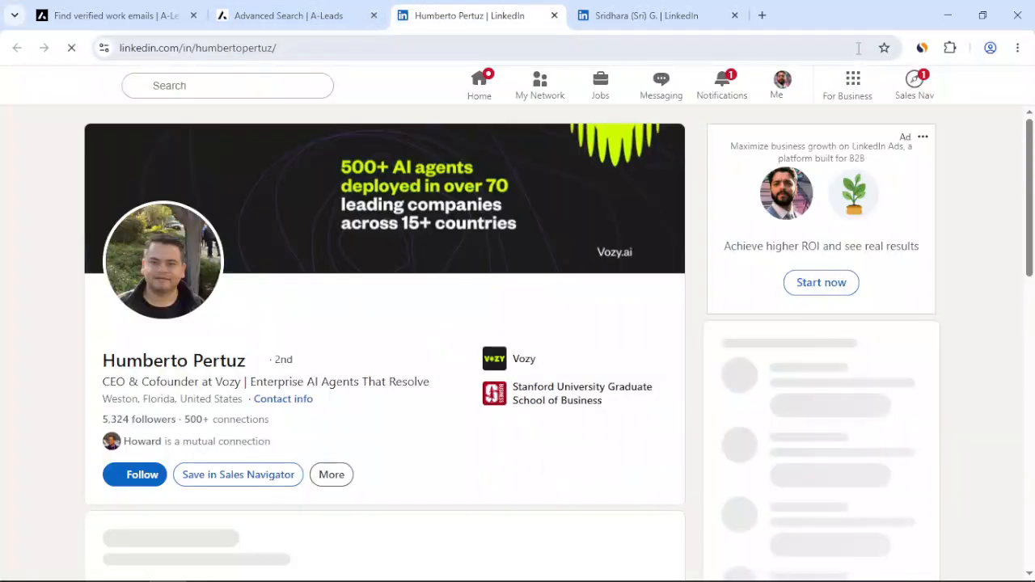
Step: Enable the A-Leads extension in the browser's extension manager
click(950, 47)
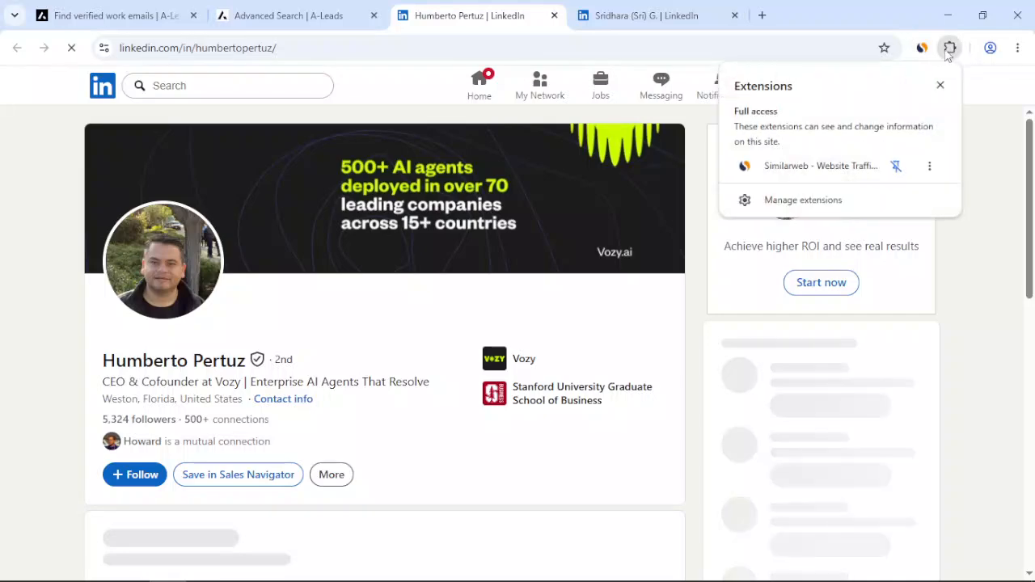
click(837, 202)
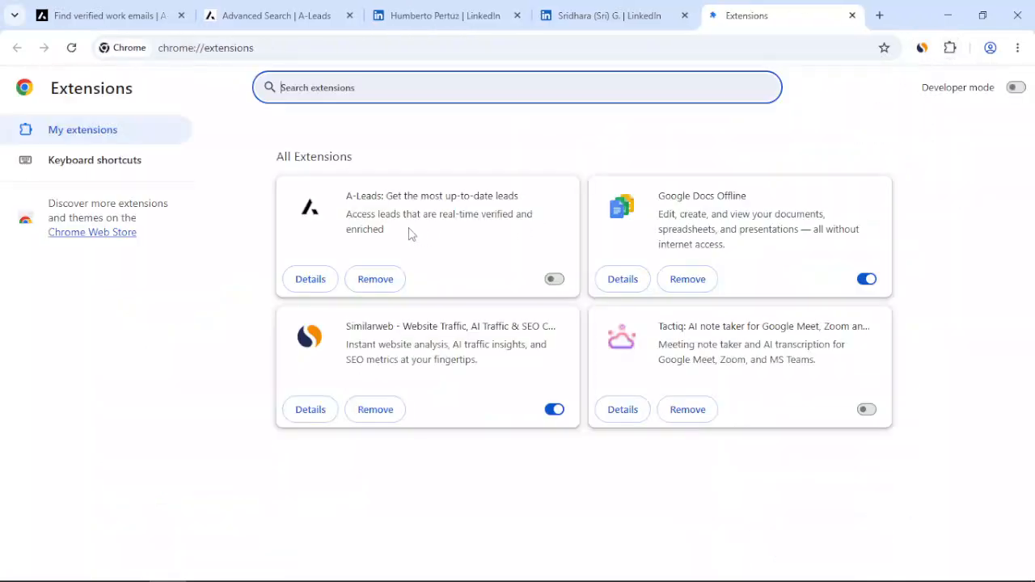
click(556, 279)
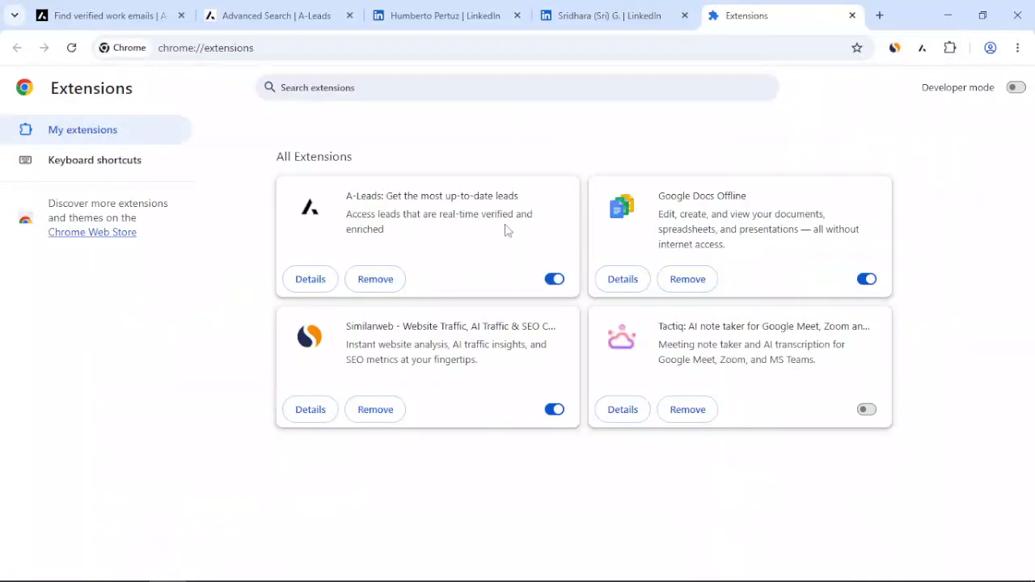
Step: Open the HyperTrack contact's LinkedIn profile from the search results and close the other LinkedIn profile and Extensions tabs
click(464, 11)
click(606, 15)
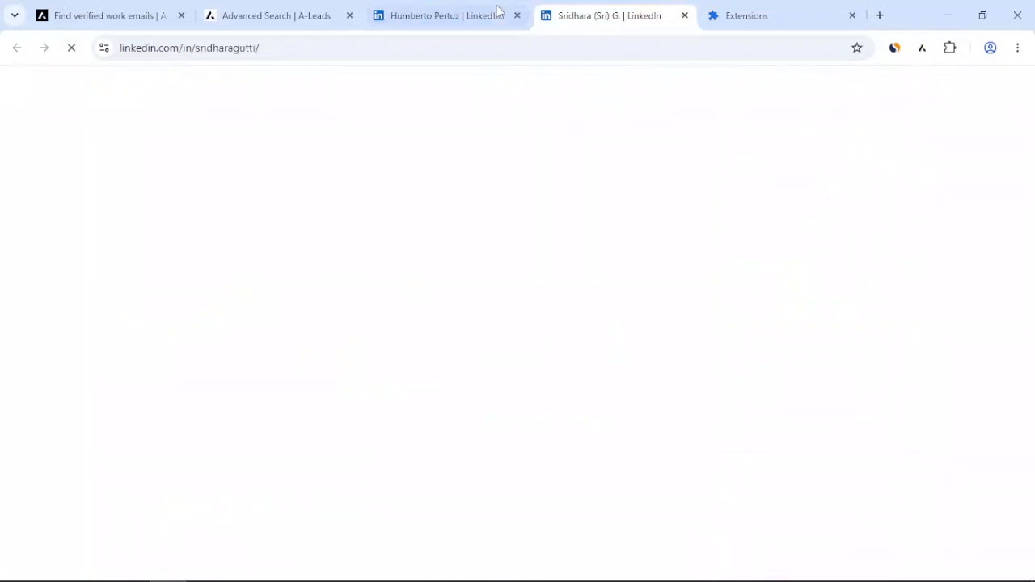
click(516, 16)
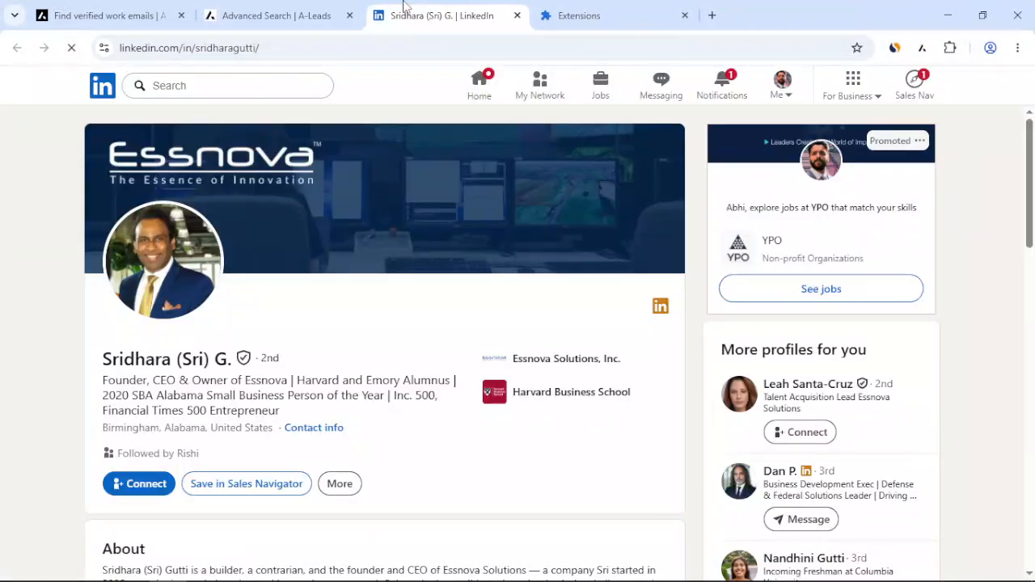
click(291, 15)
click(498, 223)
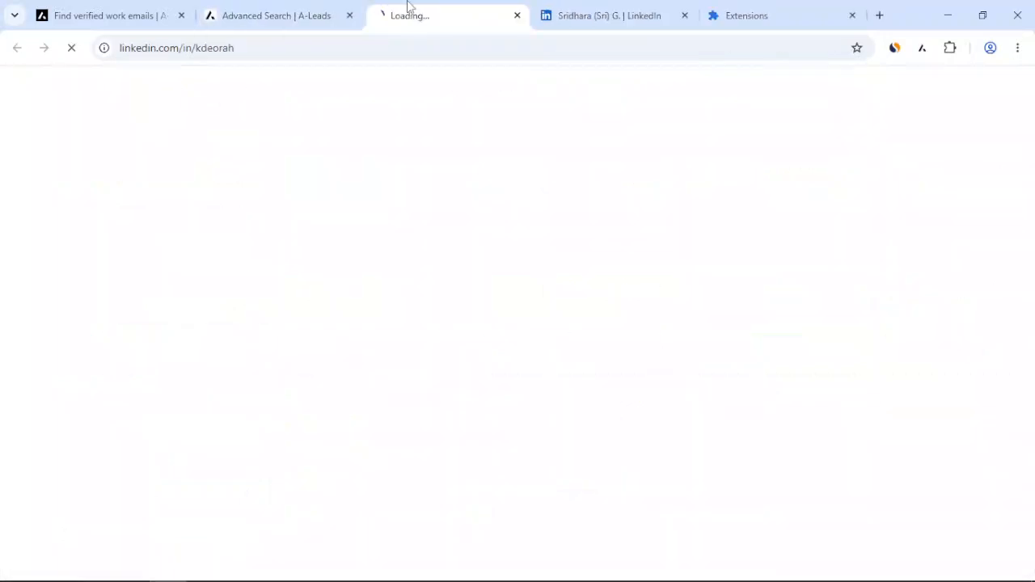
right_click(406, 12)
click(511, 327)
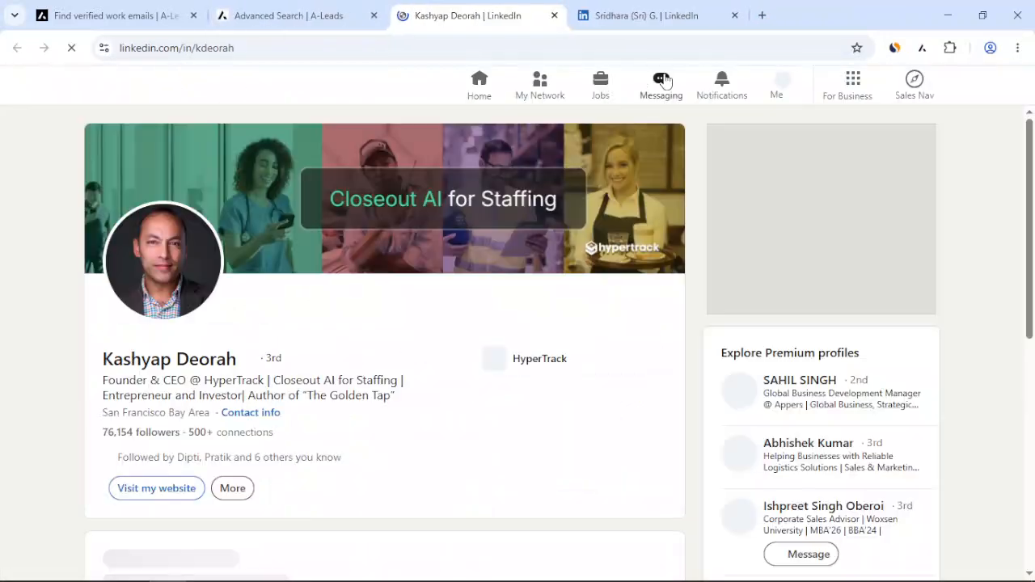
Step: Enable the A-Leads extension everywhere and reveal the HyperTrack contact's email and phone number on the LinkedIn profile
click(922, 50)
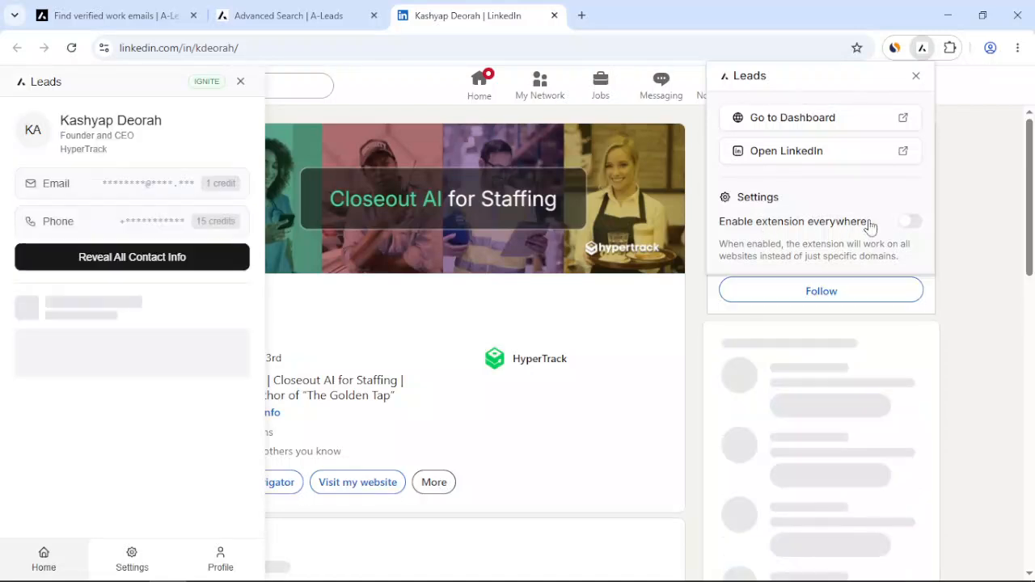
click(912, 224)
click(916, 75)
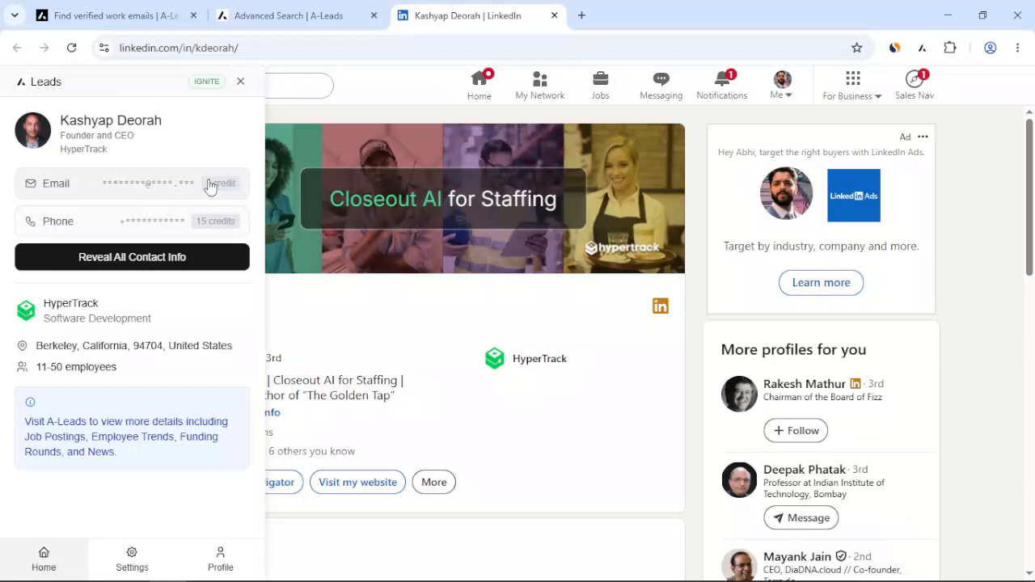
click(210, 186)
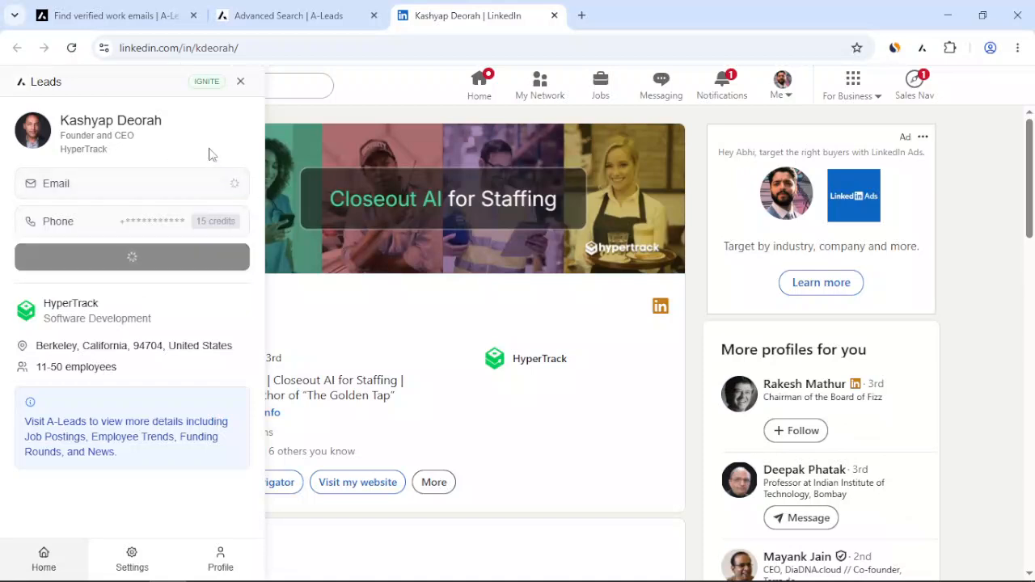
click(199, 221)
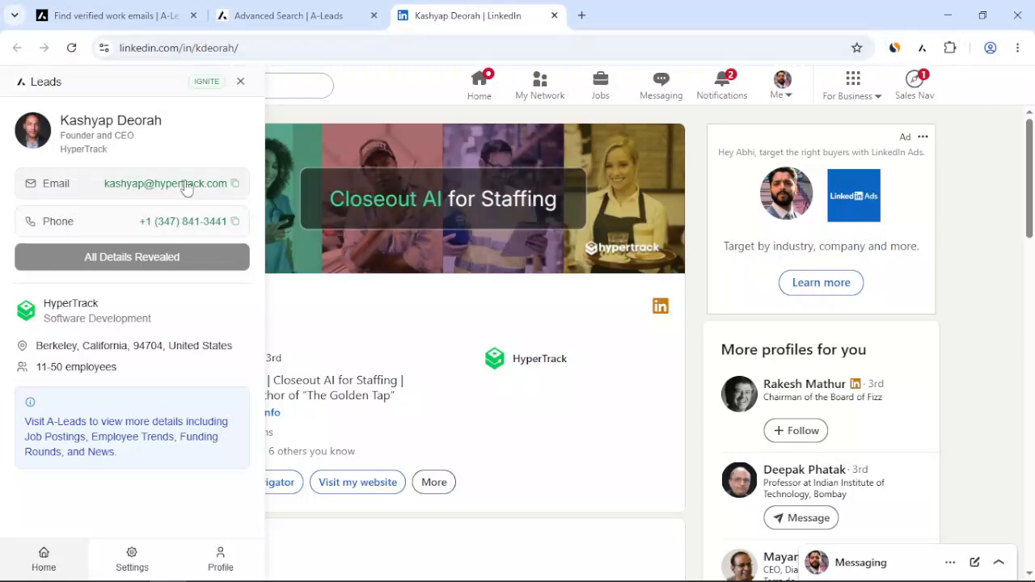
click(246, 6)
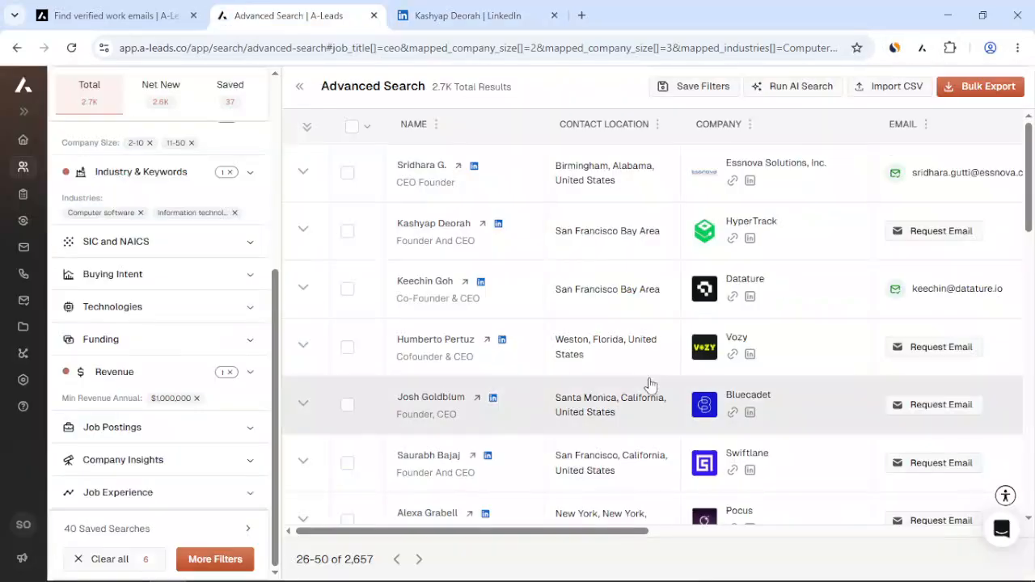
scroll(635, 363, down, 3)
click(485, 10)
click(353, 8)
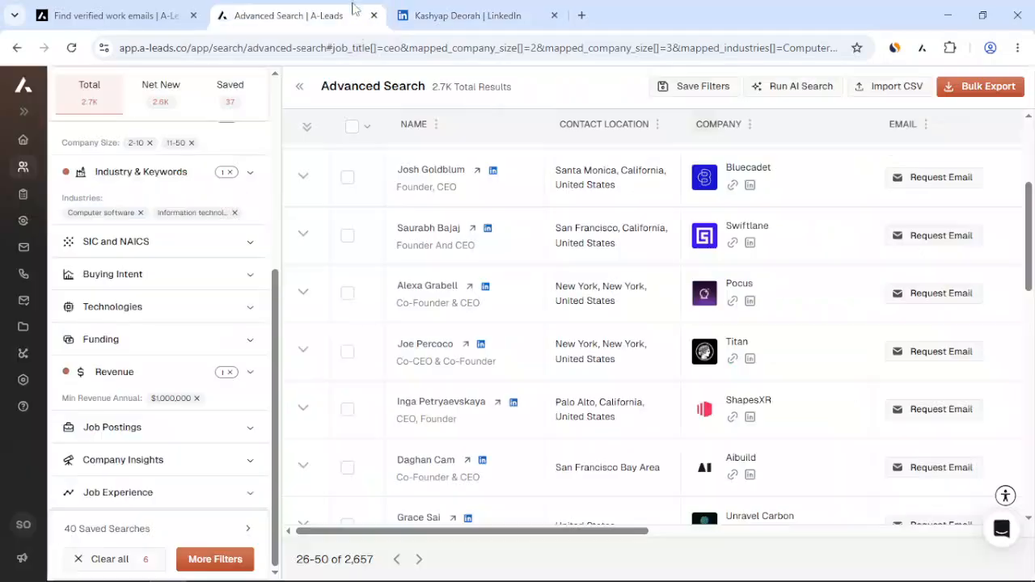
click(457, 14)
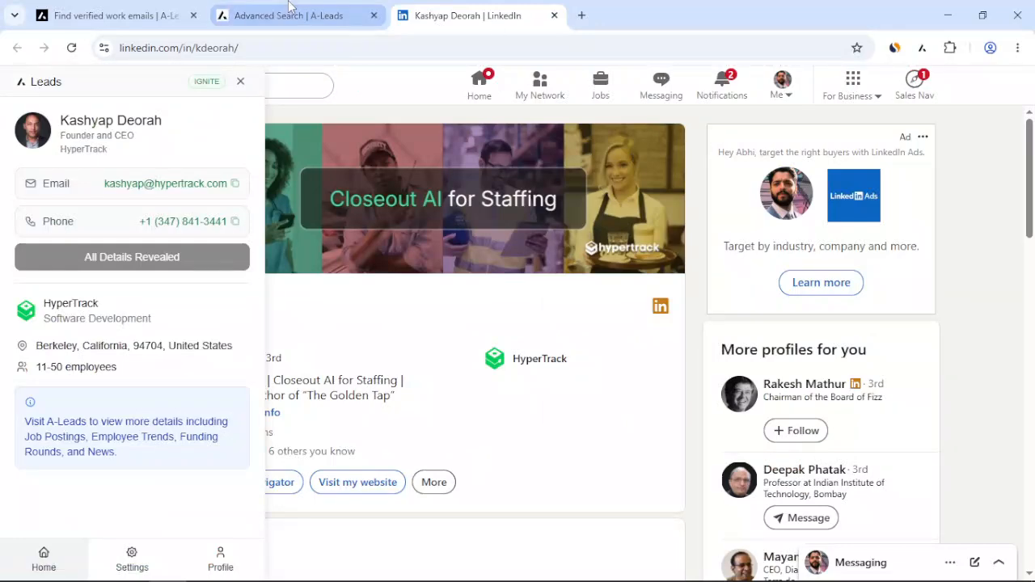
Step: Return to the Advanced Search and review the Bulk Export options without creating an export
click(291, 7)
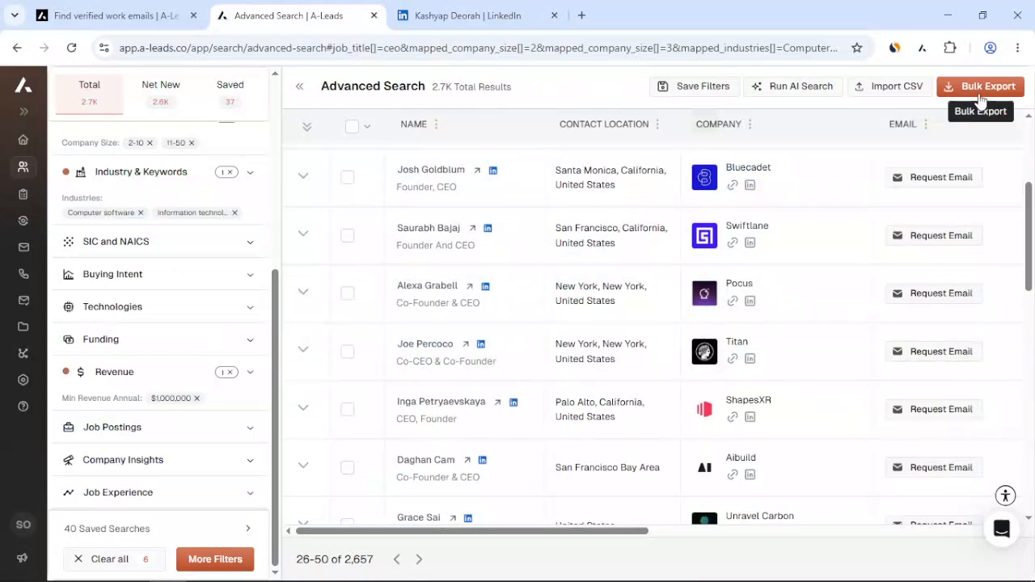
click(982, 93)
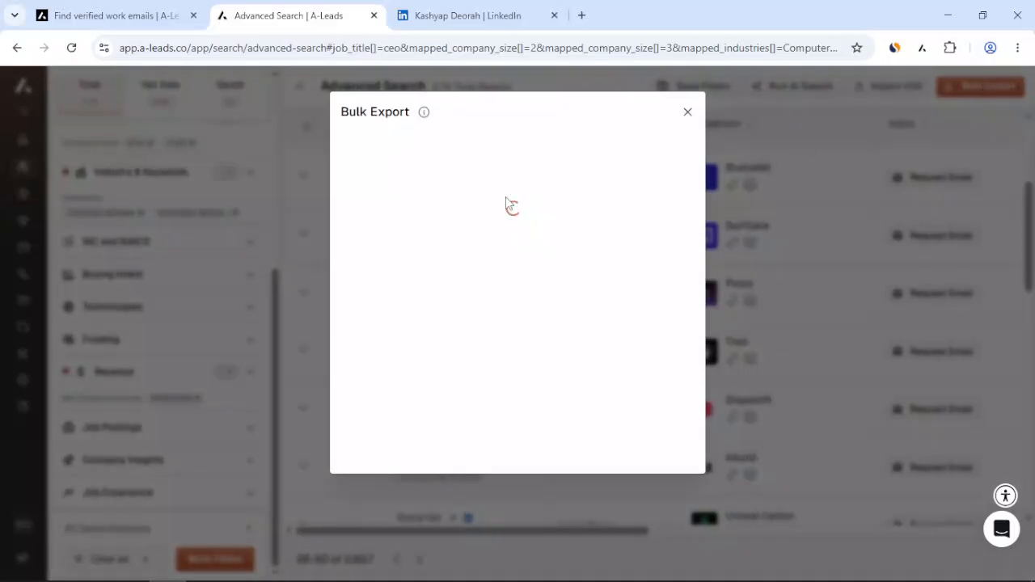
scroll(608, 291, down, 2)
scroll(601, 304, up, 2)
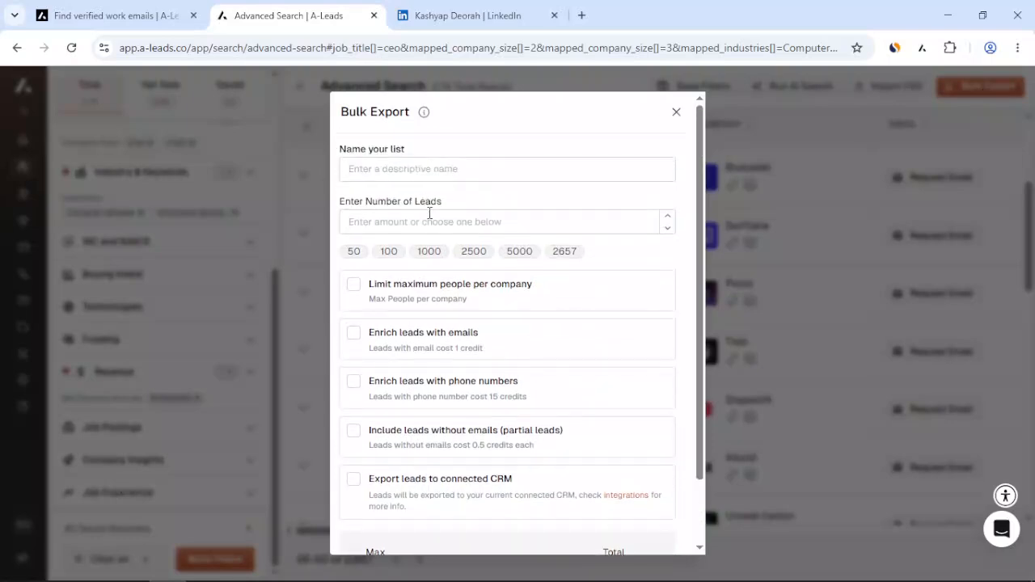
click(676, 112)
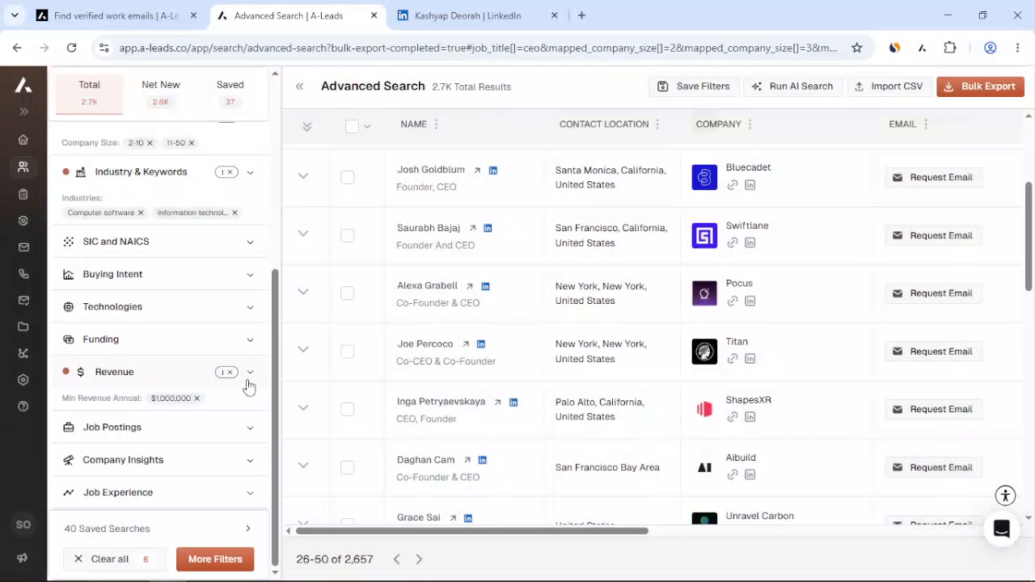
Step: Raise the minimum annual company revenue filter to 10,000,000
click(250, 375)
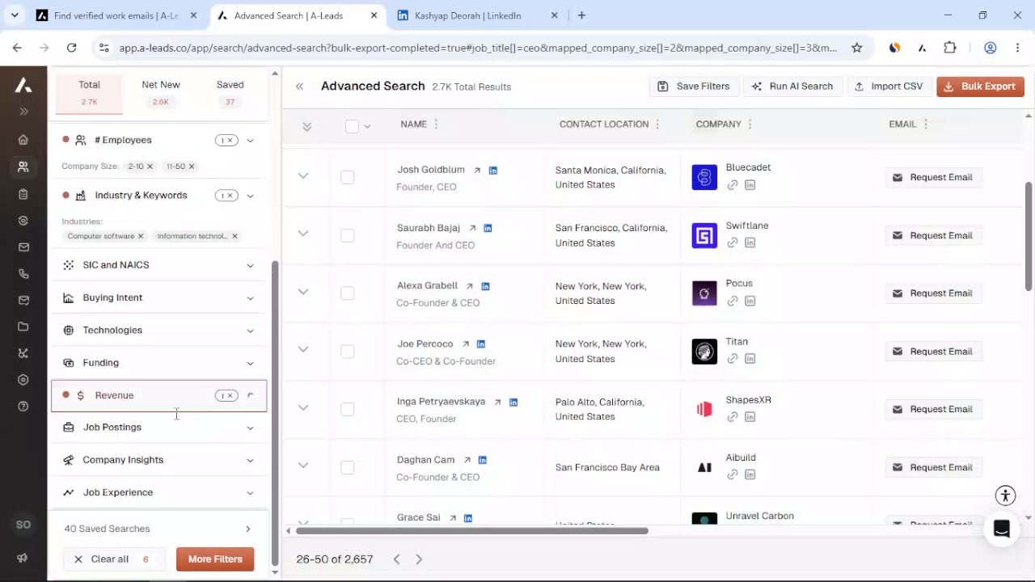
click(123, 410)
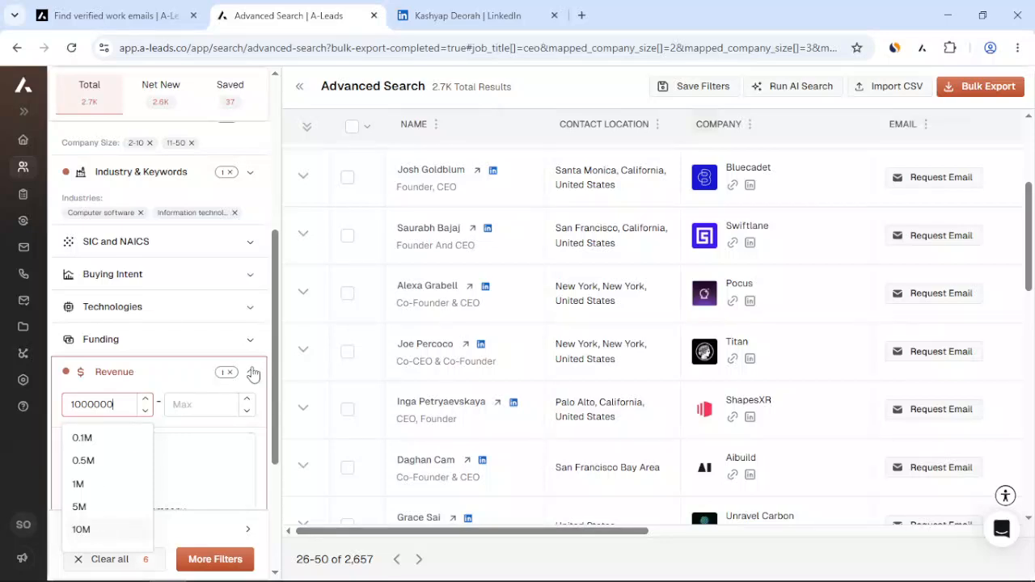
text(0)
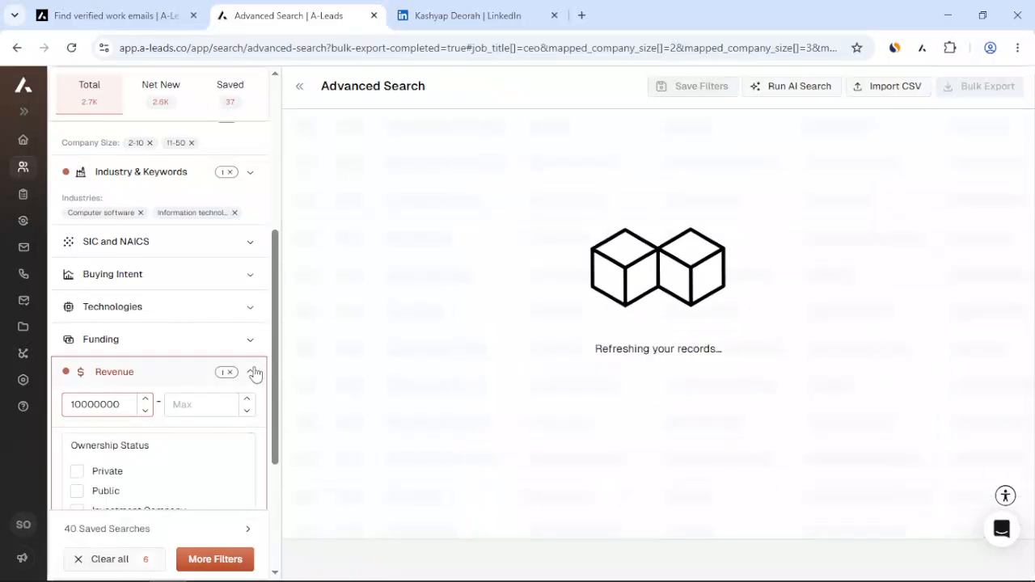
click(253, 372)
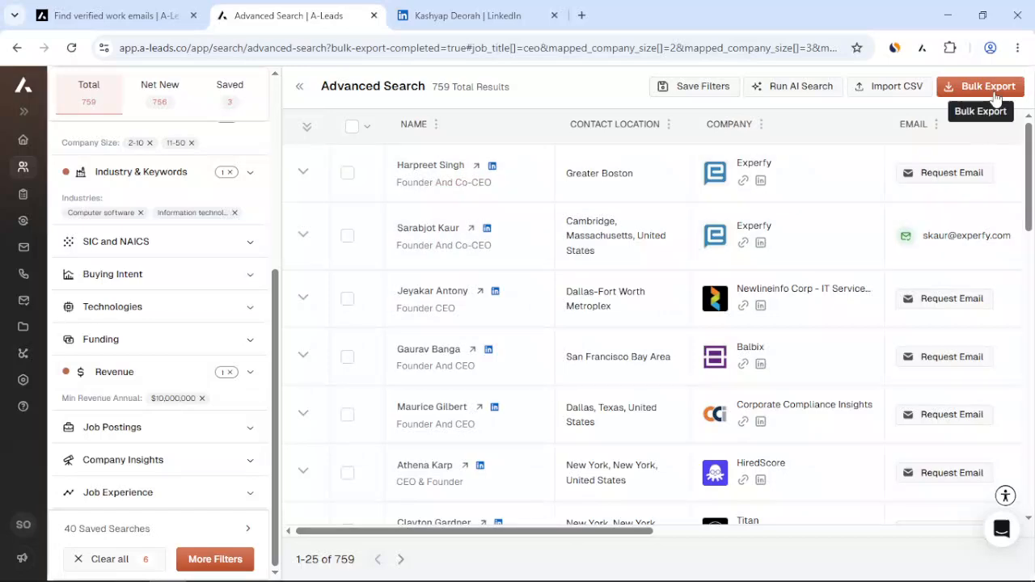
Step: Start a bulk export of the filtered leads, name the list LeadsListUS and try to create it without a lead number
click(994, 92)
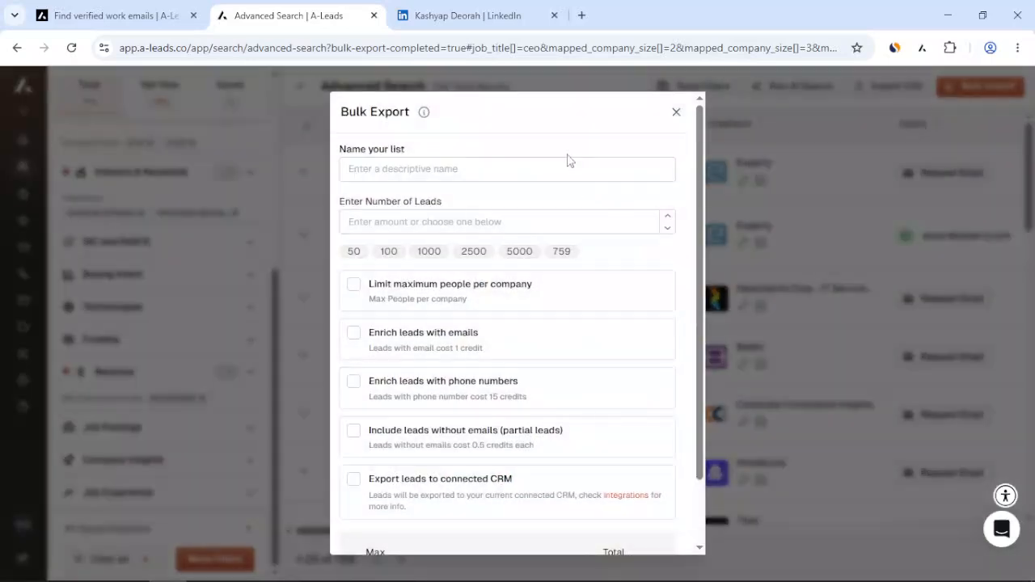
click(544, 174)
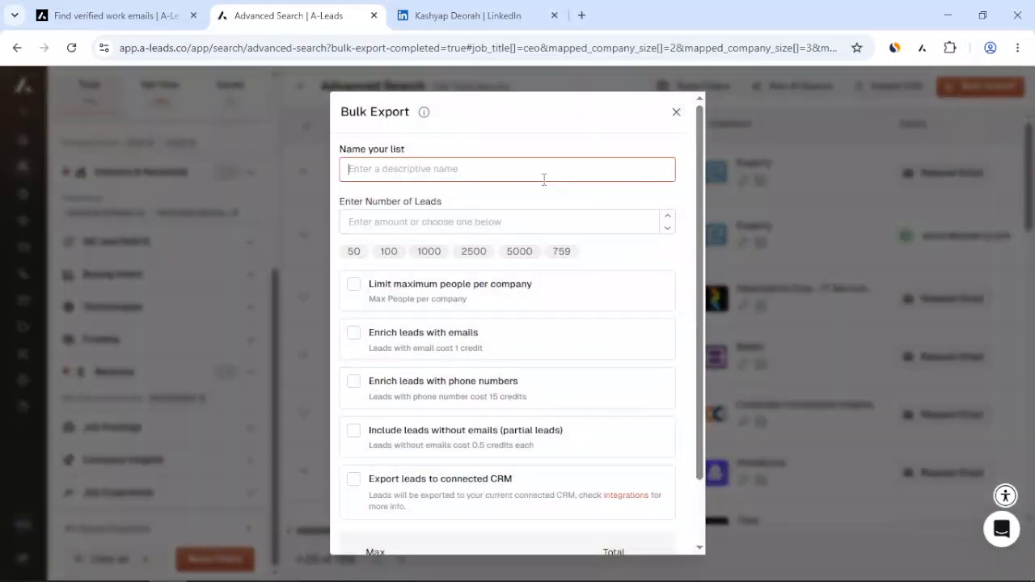
text(LeadsListUS)
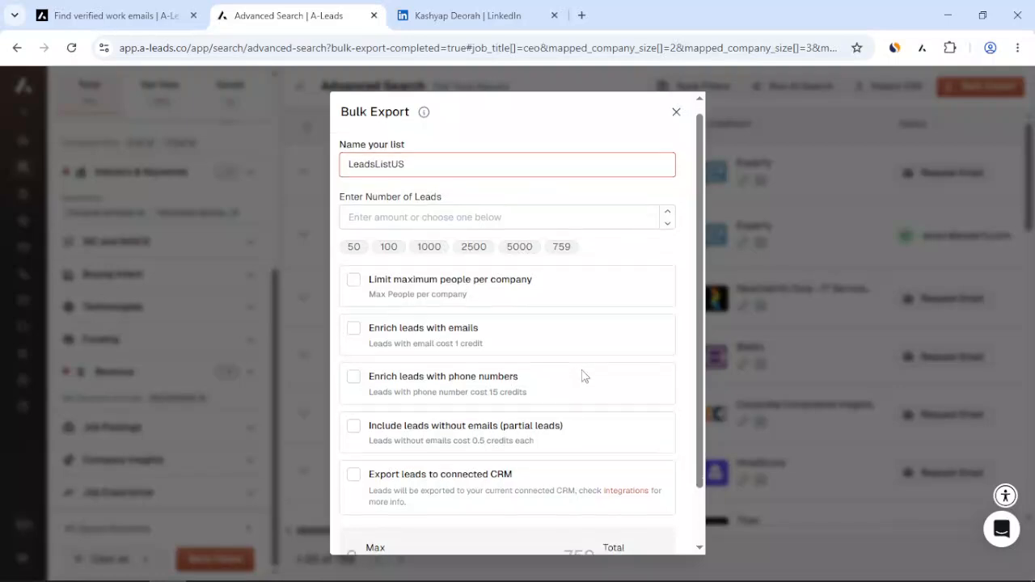
scroll(590, 404, down, 2)
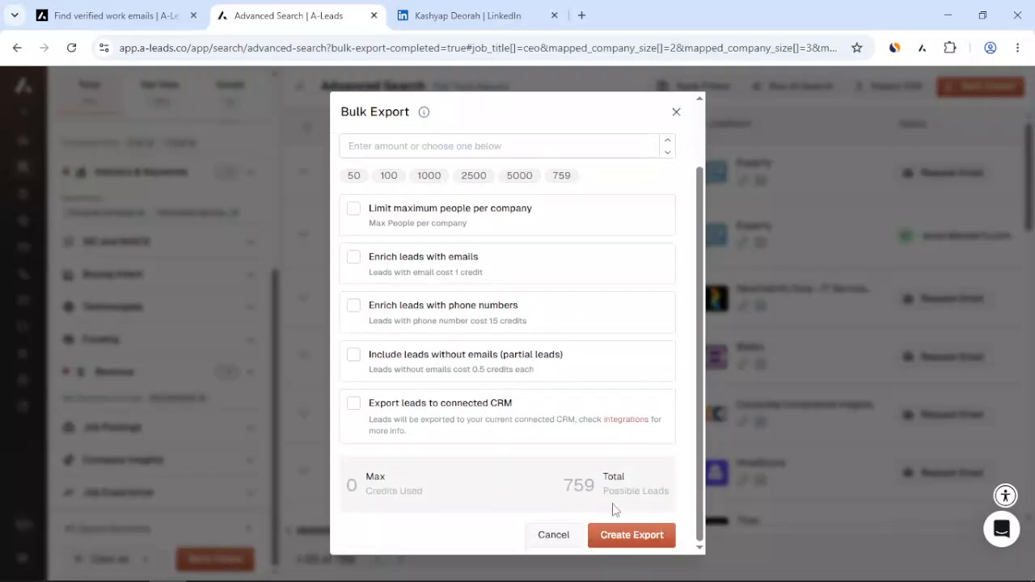
scroll(445, 331, up, 2)
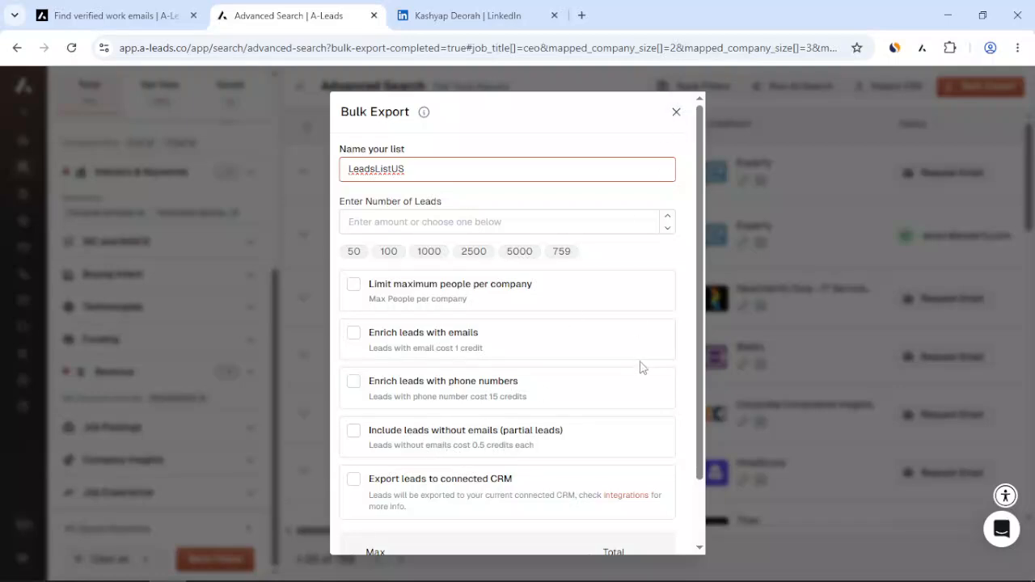
scroll(646, 404, down, 1)
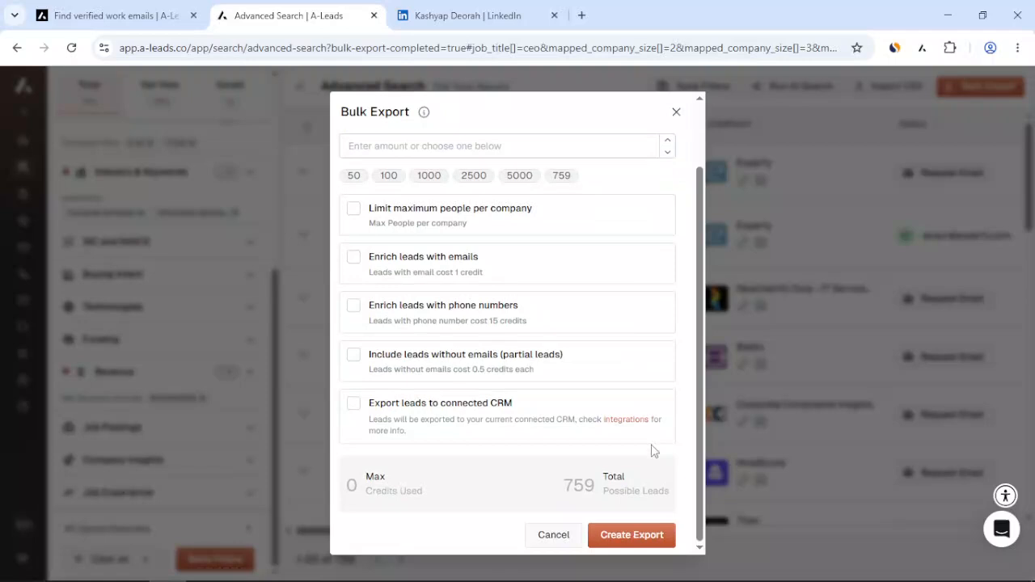
click(627, 537)
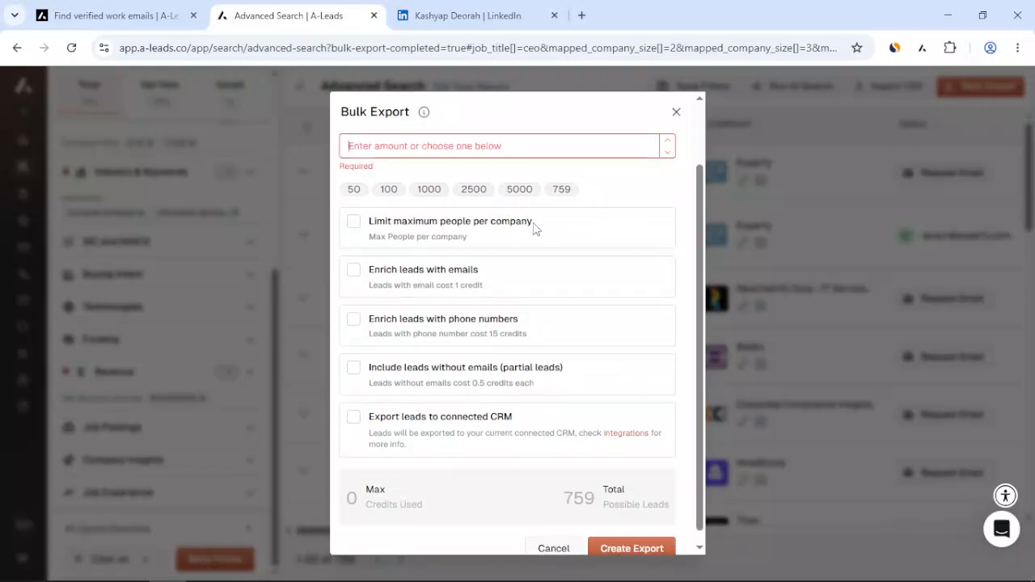
Step: Set the bulk export to 759 leads, enable enriching leads with emails and create the export
scroll(534, 229, up, 1)
scroll(572, 397, down, 1)
scroll(575, 397, up, 1)
click(566, 270)
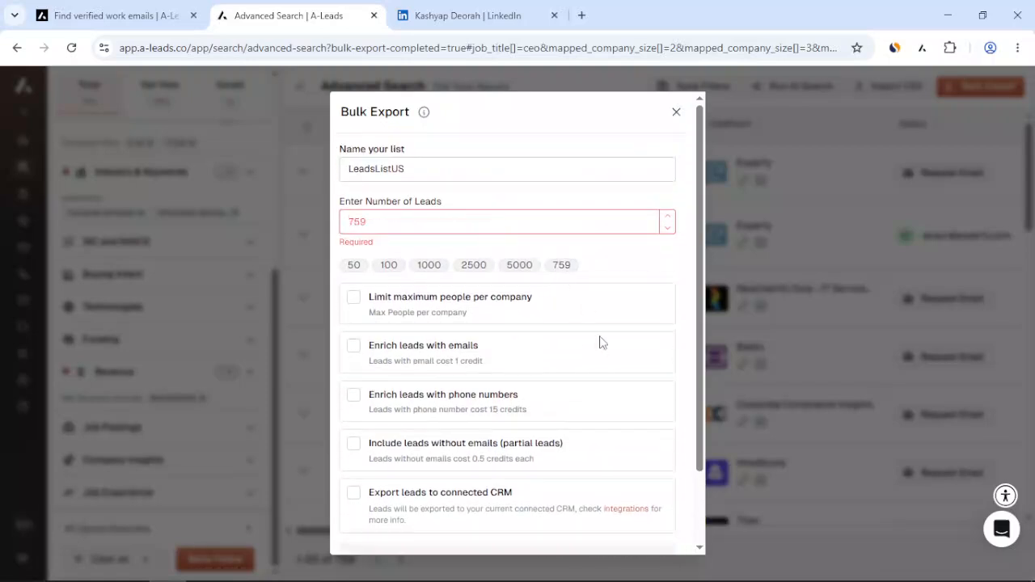
scroll(584, 307, down, 1)
click(634, 536)
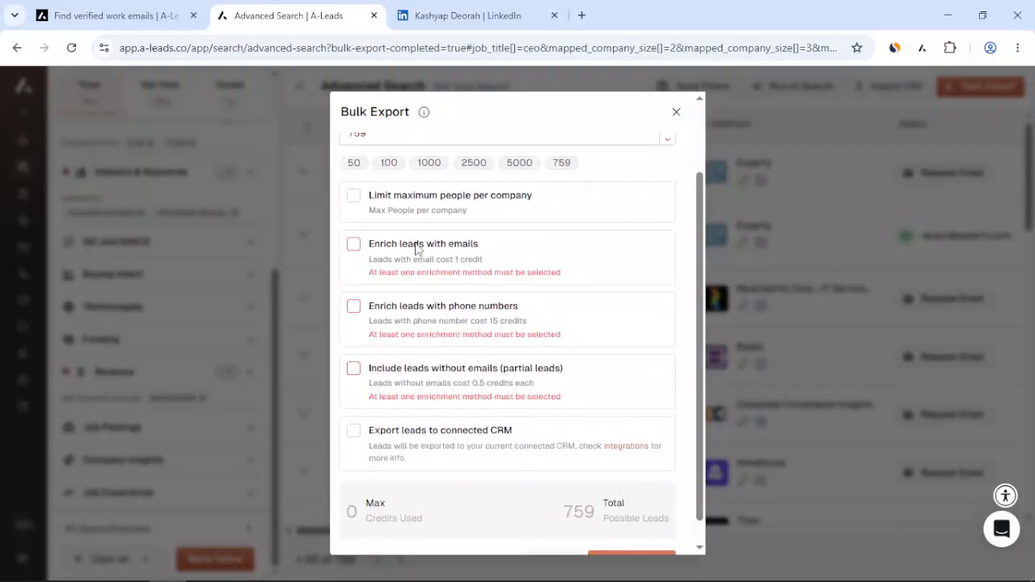
click(420, 245)
scroll(638, 485, down, 2)
click(666, 538)
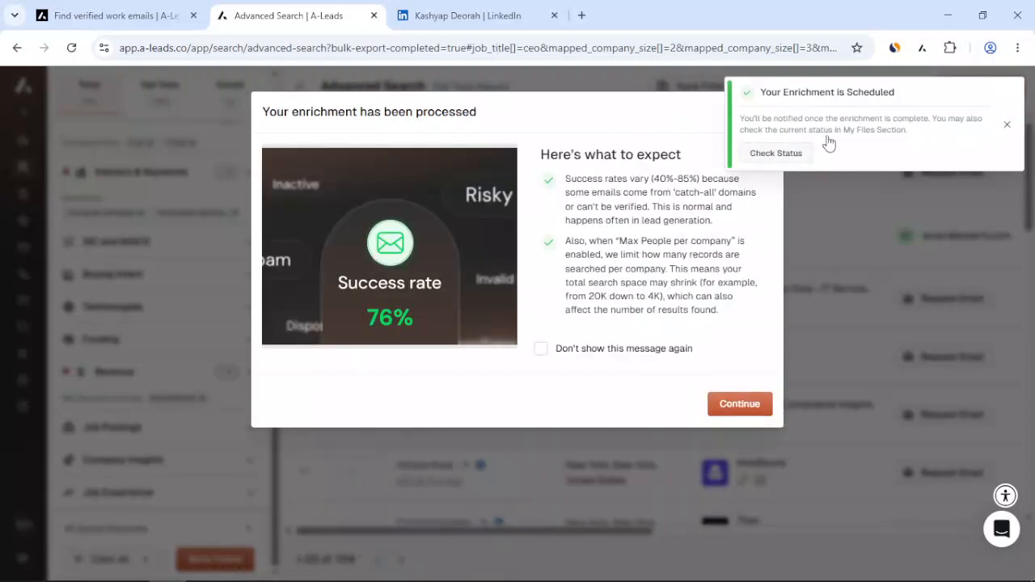
Step: Dismiss the enrichment messages and switch the search from people to companies
click(1006, 125)
click(767, 114)
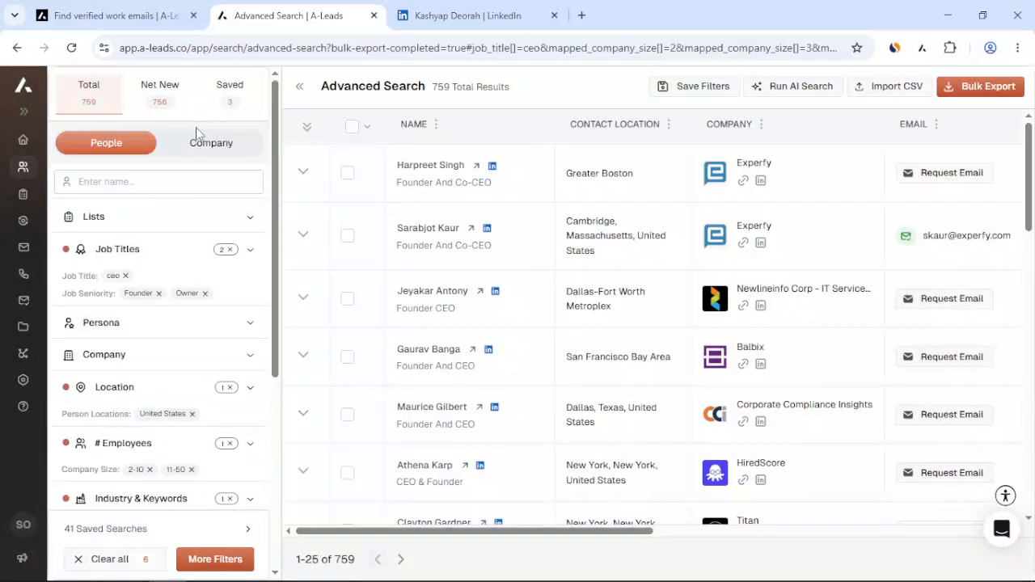
click(213, 147)
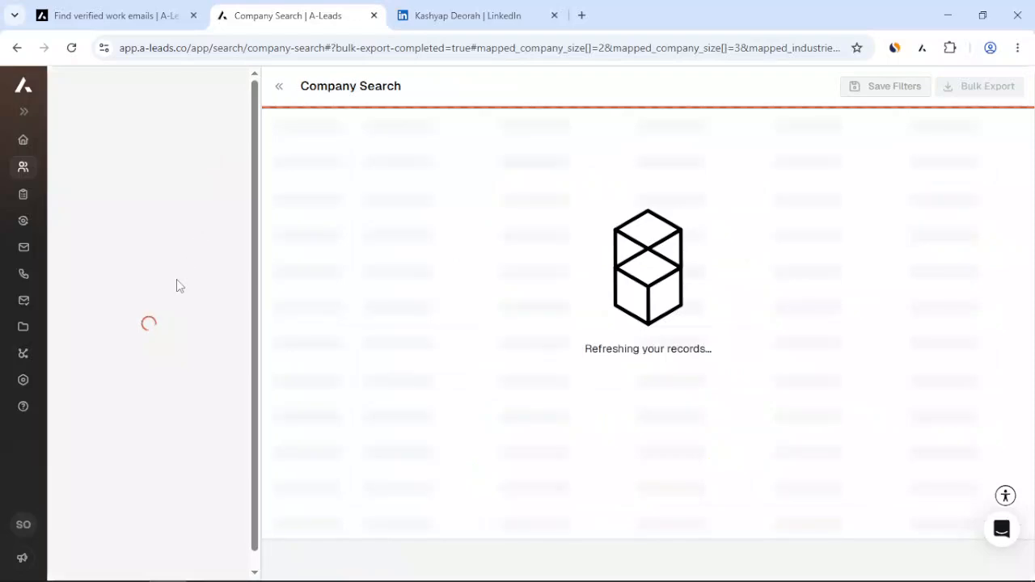
Step: Return to the HyperTrack founder's LinkedIn profile and open the suggested profile of the Indian Institute of Technology, Bombay professor
click(530, 17)
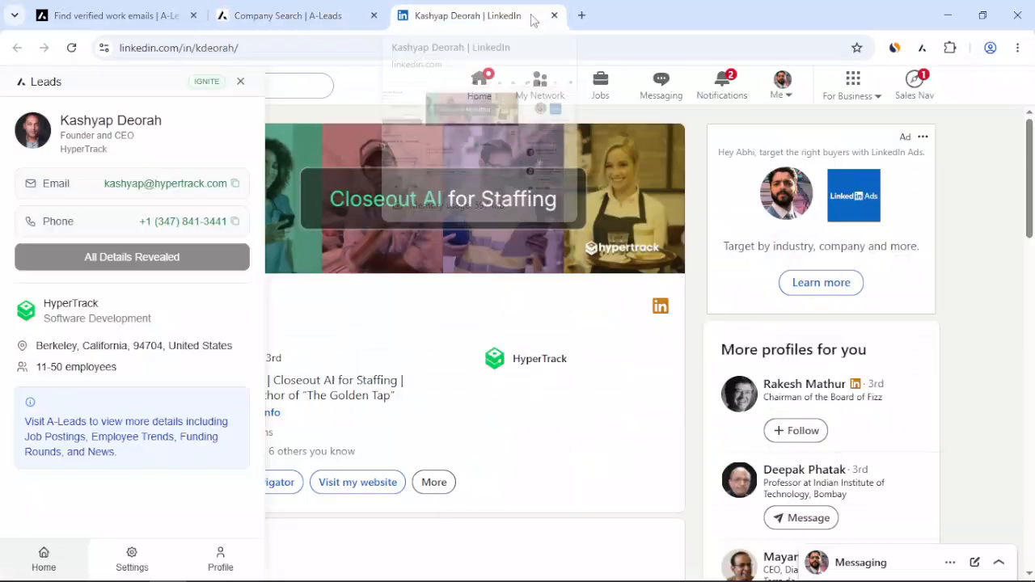
click(240, 81)
scroll(456, 253, down, 3)
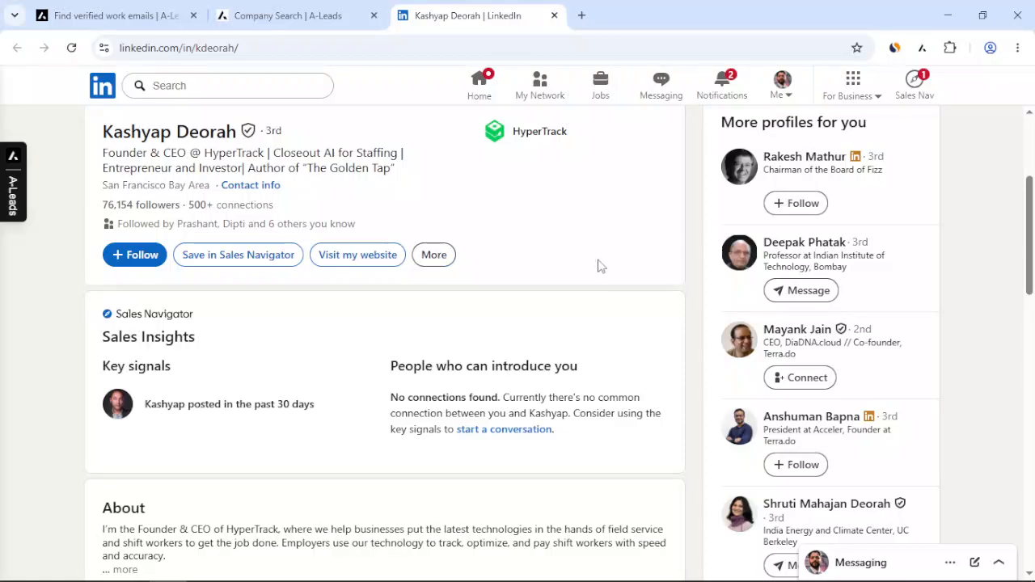
scroll(607, 277, down, 4)
scroll(669, 288, up, 4)
scroll(638, 279, down, 3)
scroll(639, 280, up, 3)
click(809, 244)
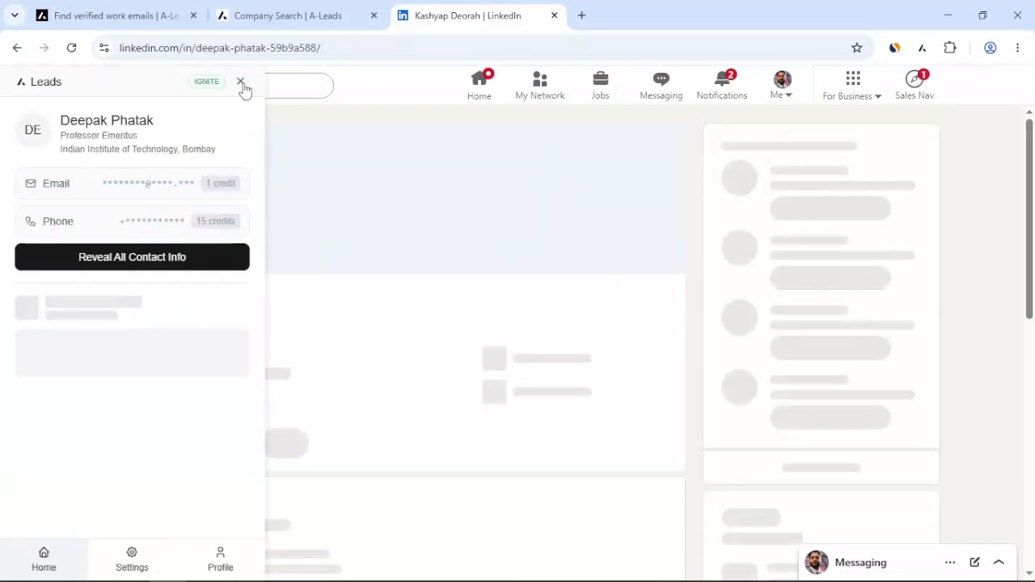
Step: Try to reveal only the professor's email in the A-Leads extension, then close its panel
click(240, 81)
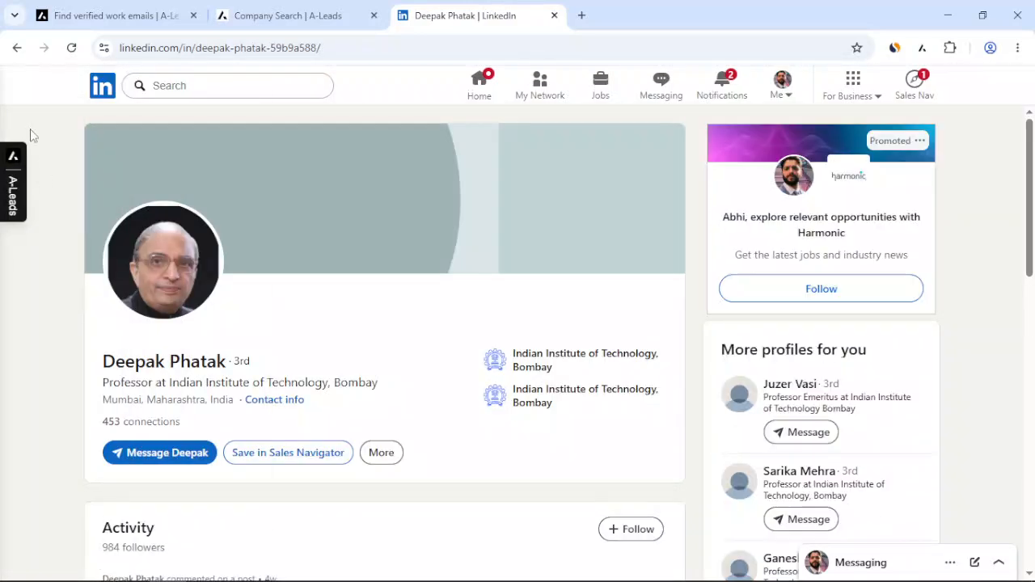
click(7, 175)
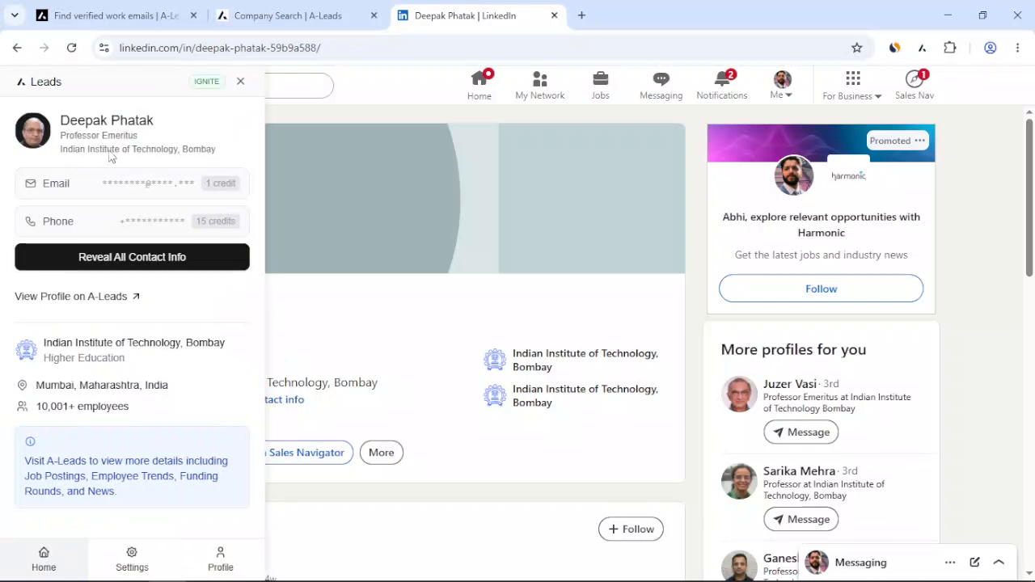
click(228, 191)
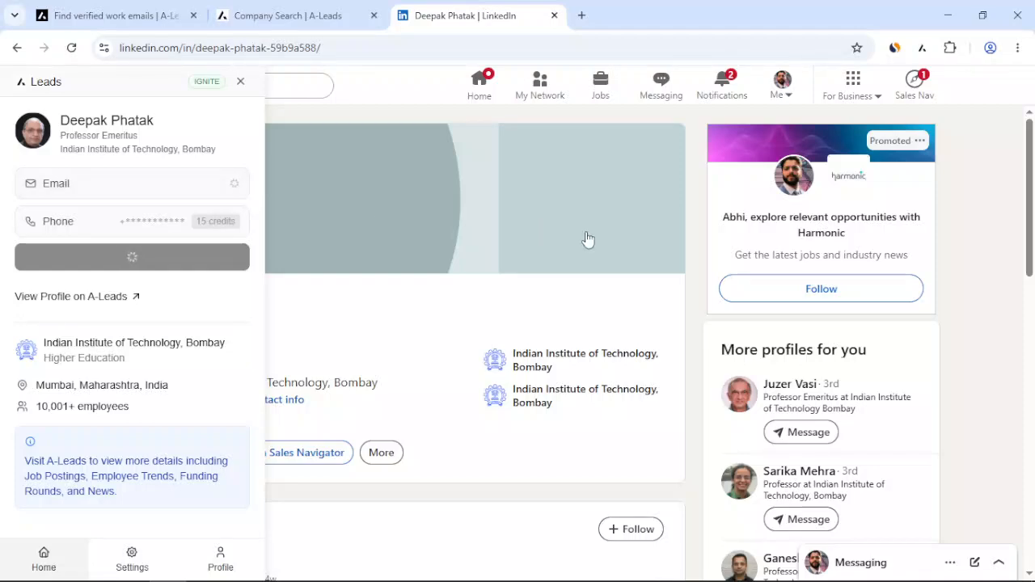
scroll(704, 198, down, 15)
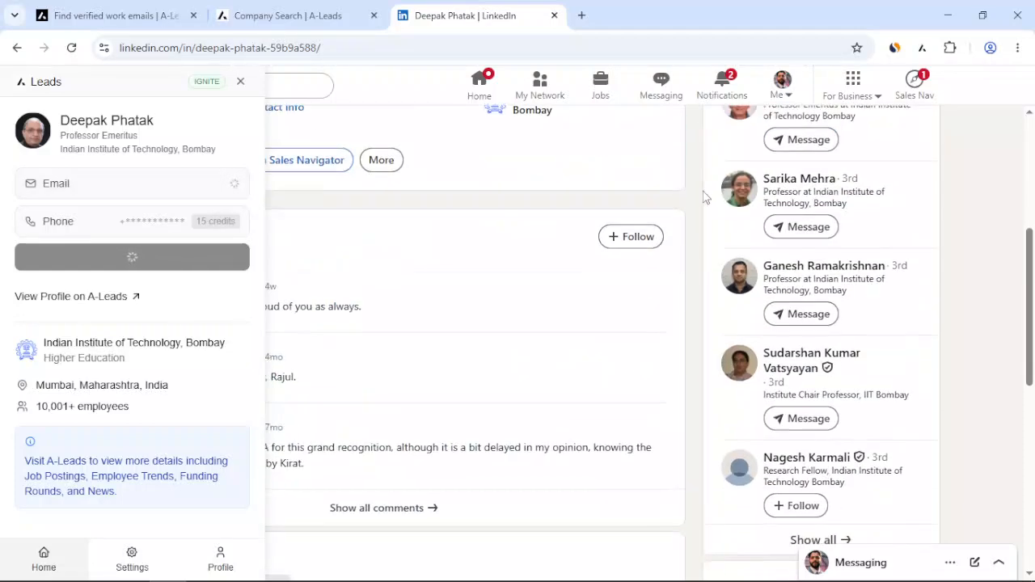
scroll(704, 196, down, 2)
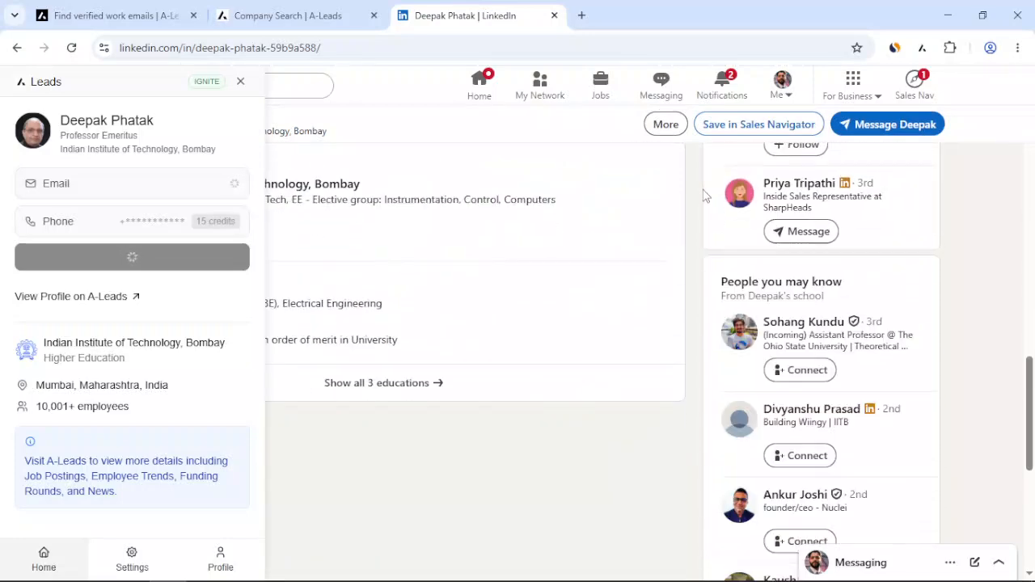
scroll(703, 197, down, 4)
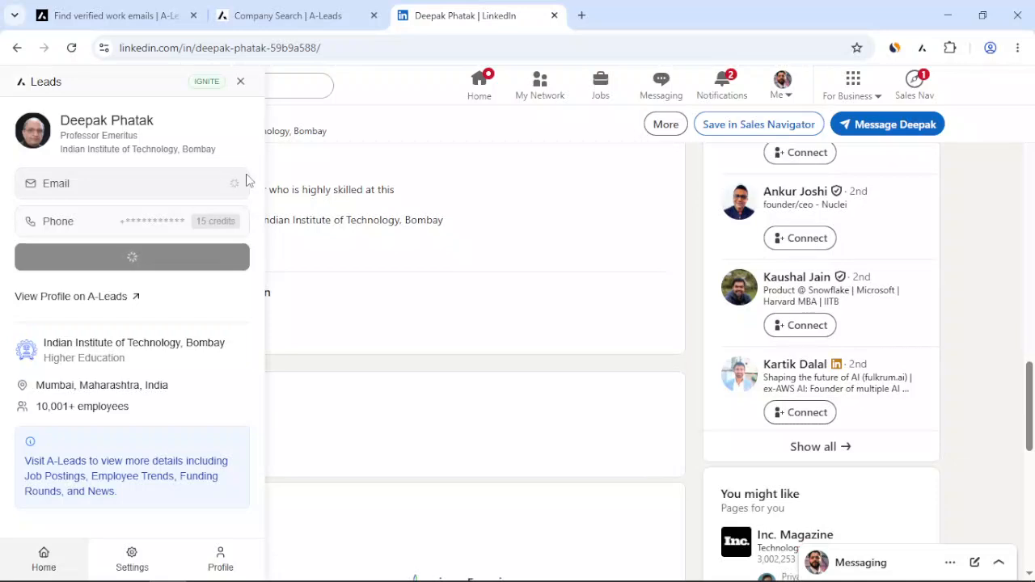
scroll(681, 291, down, 4)
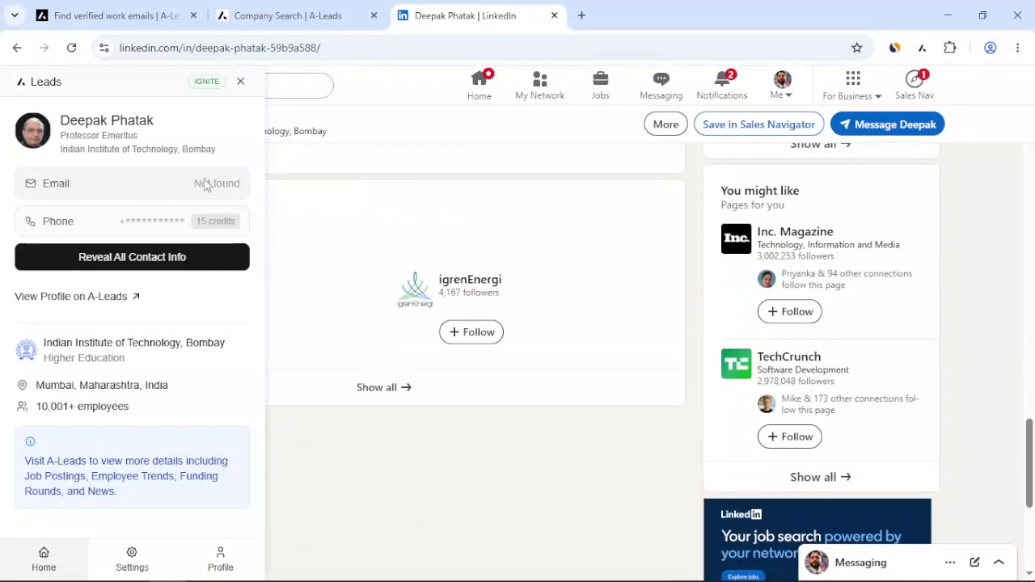
click(240, 81)
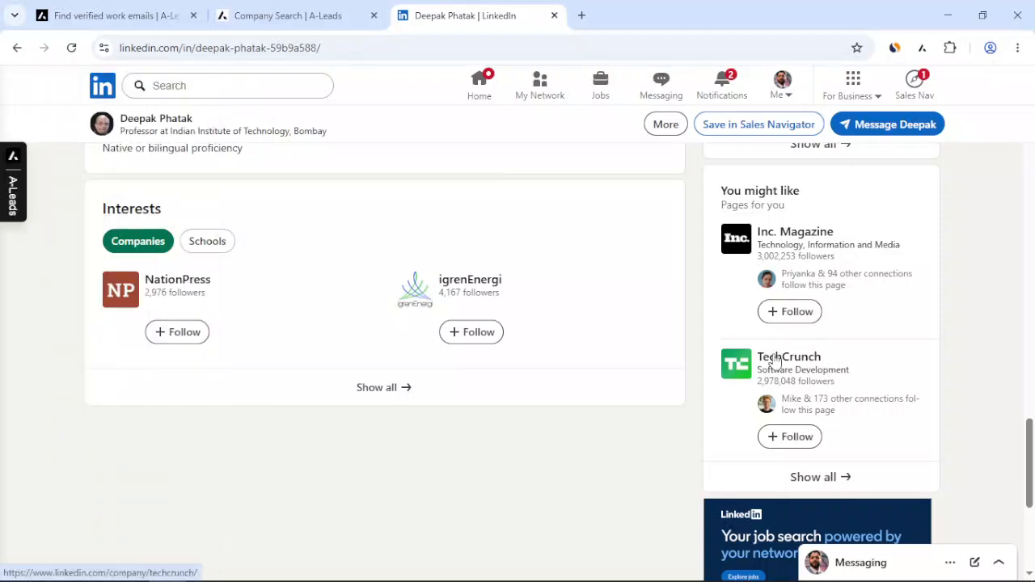
Step: Open the TechCrunch company page on LinkedIn and browse the people listed there
click(774, 358)
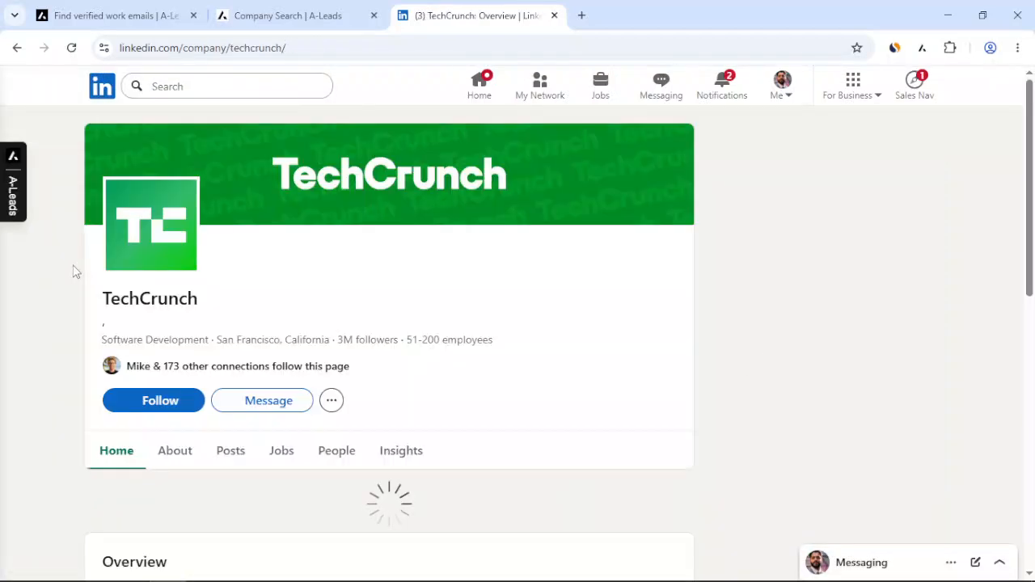
click(348, 464)
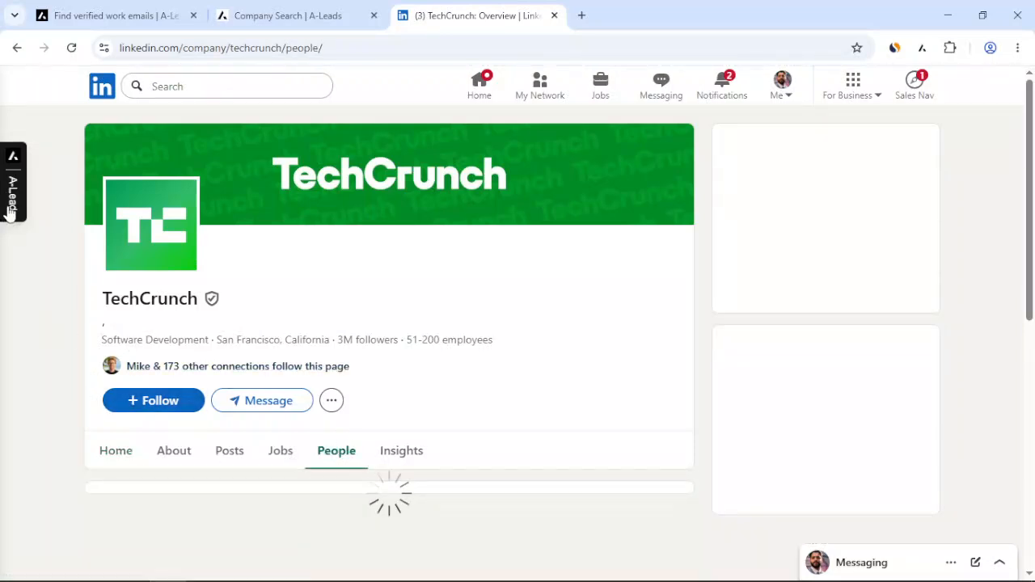
click(8, 212)
click(240, 82)
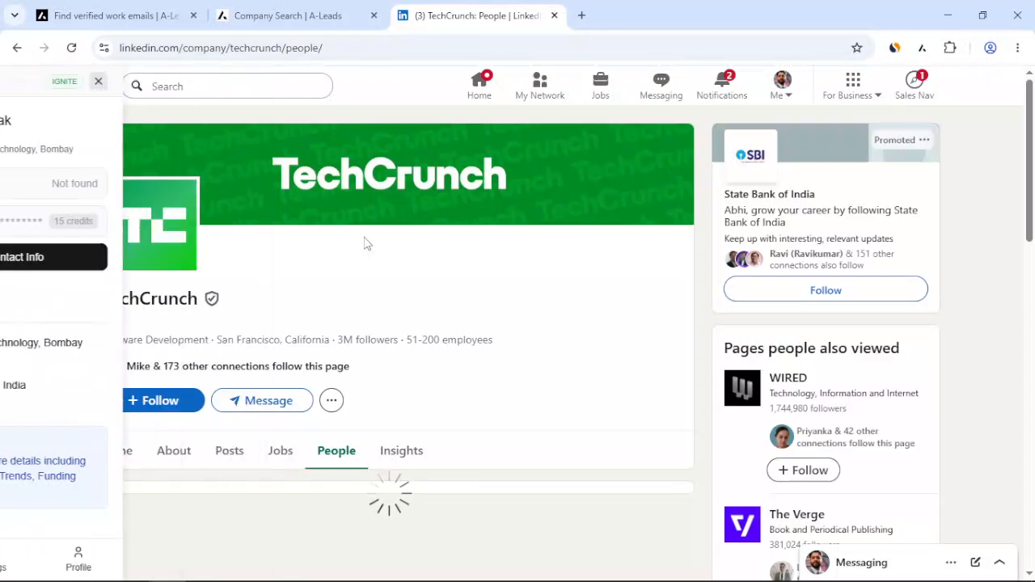
scroll(405, 338, down, 1)
scroll(405, 338, down, 8)
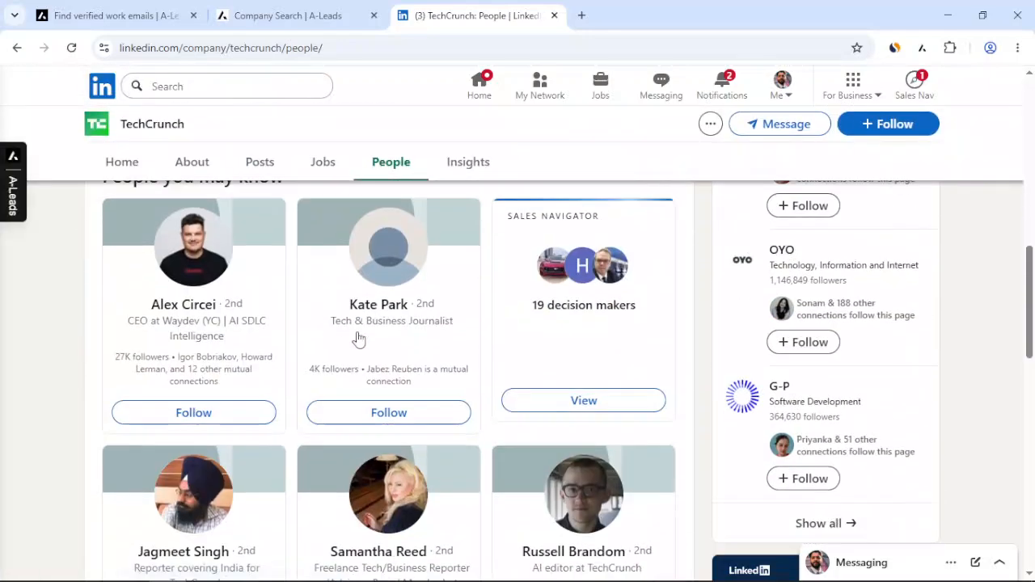
scroll(536, 347, down, 4)
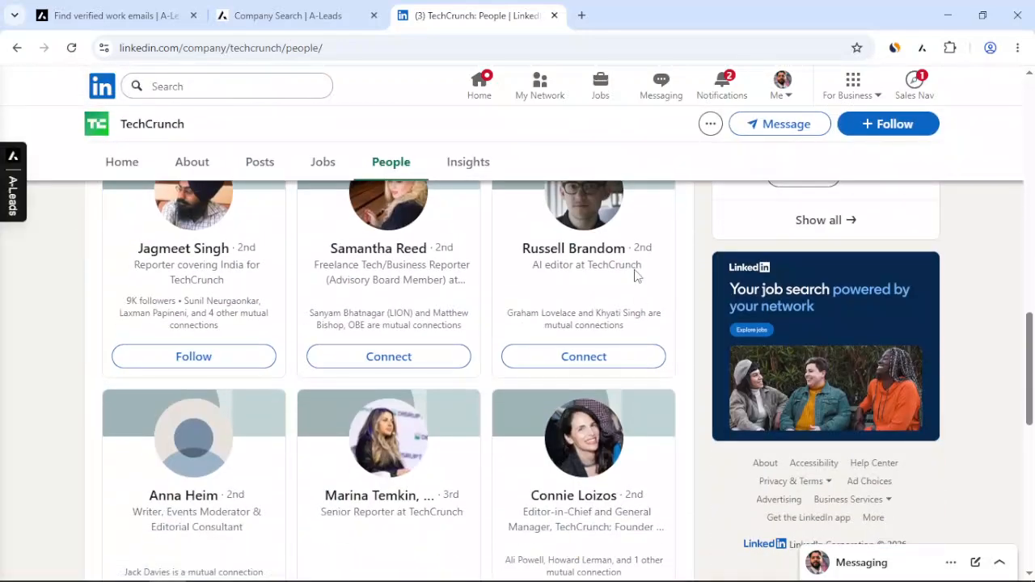
Step: Open the profile of TechCrunch's AI editor and request the email and phone number through the A-Leads extension
click(589, 251)
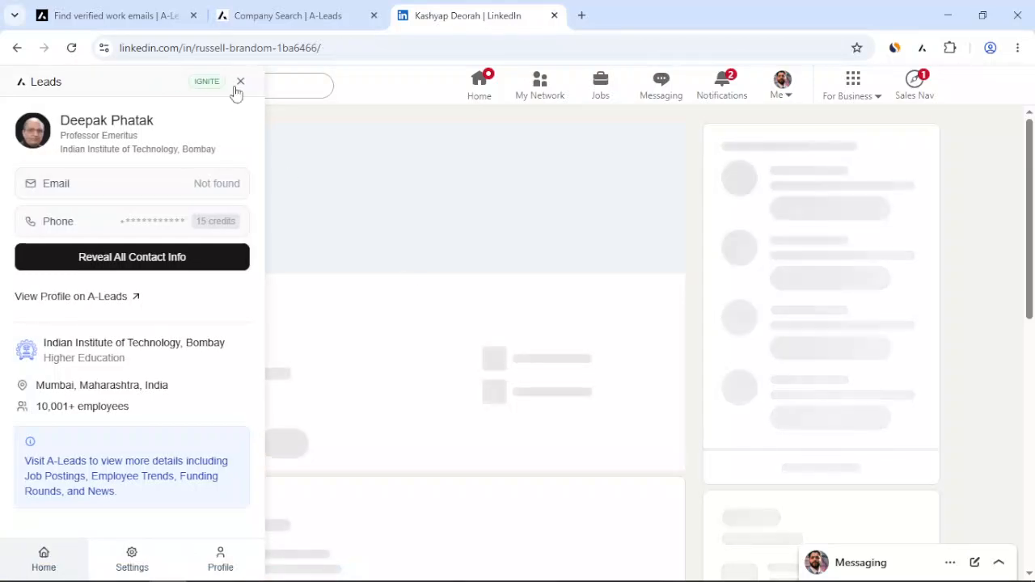
click(241, 81)
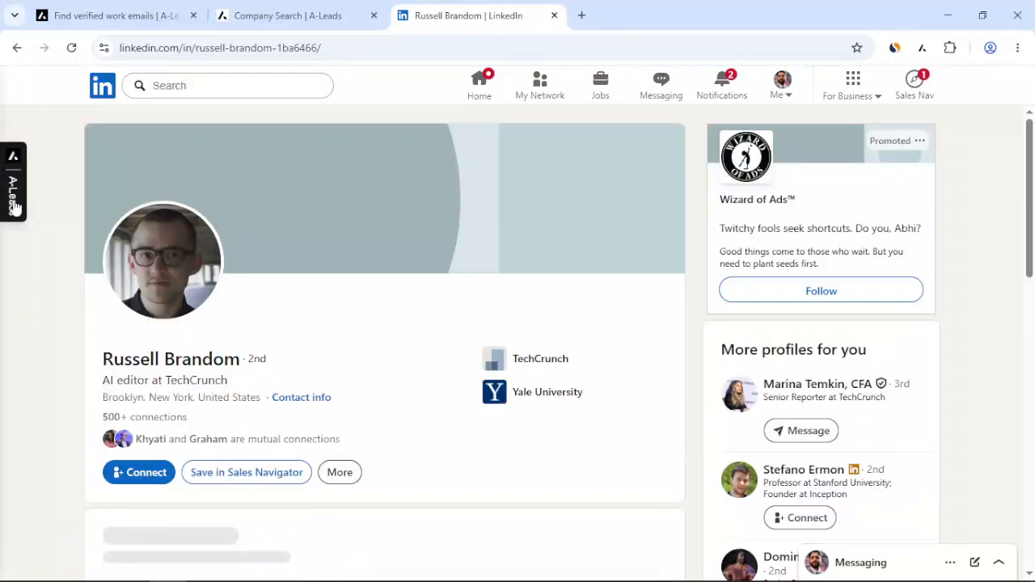
click(11, 205)
click(224, 182)
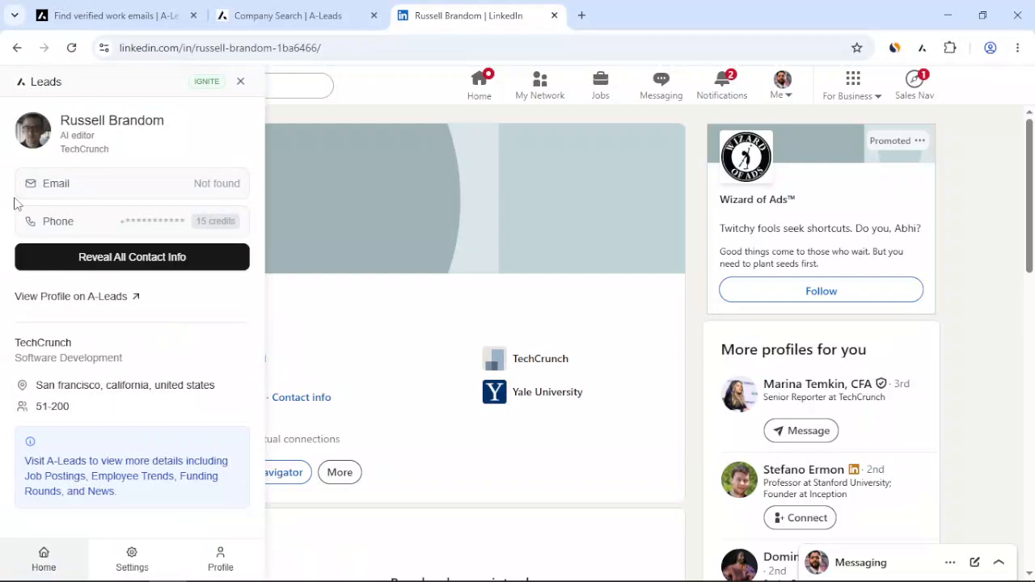
click(206, 220)
scroll(679, 356, down, 3)
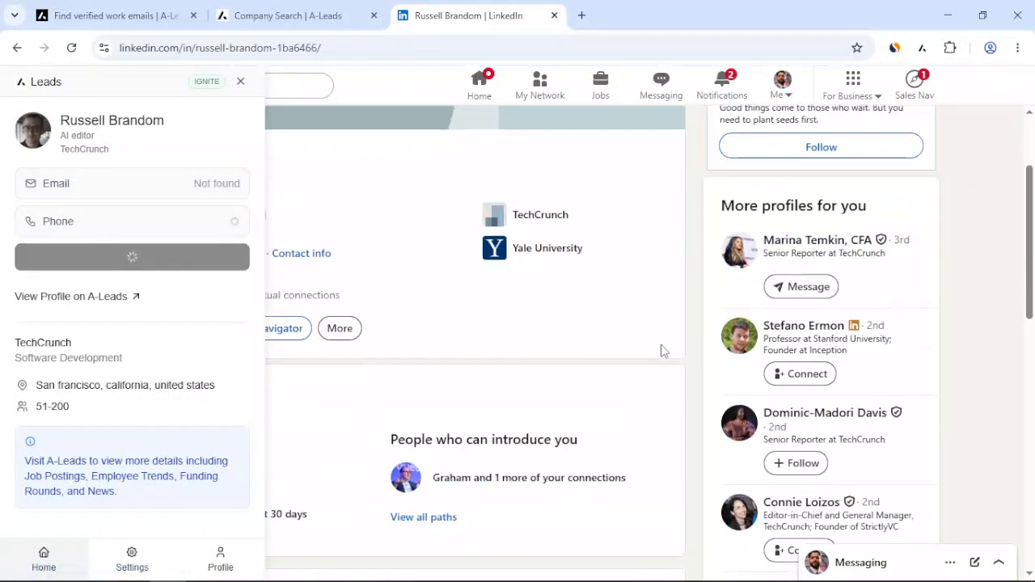
scroll(681, 340, down, 3)
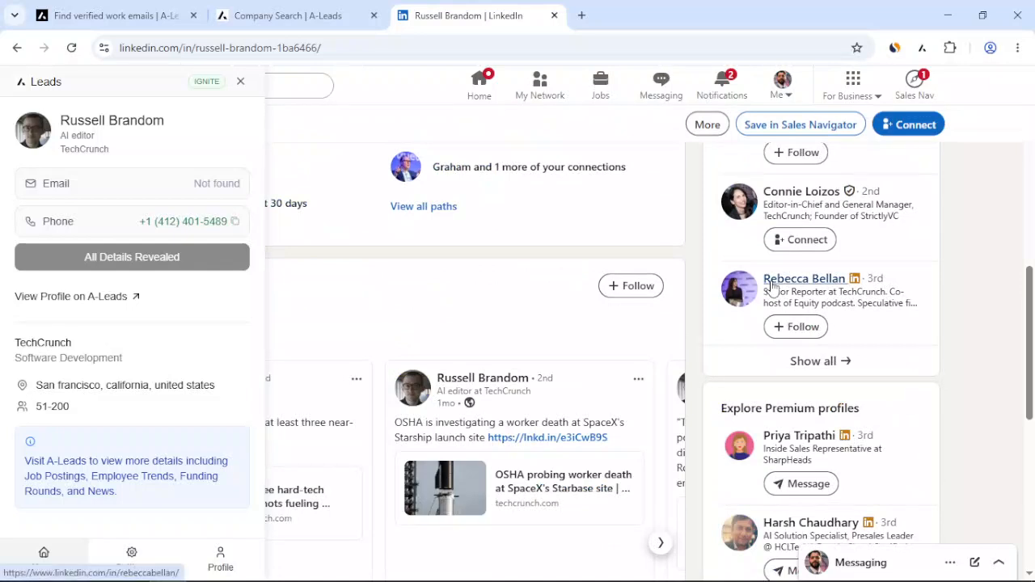
Step: Open the profile of TechCrunch's senior reporter and Equity podcast co-host, then reveal and copy the contact's email
click(802, 279)
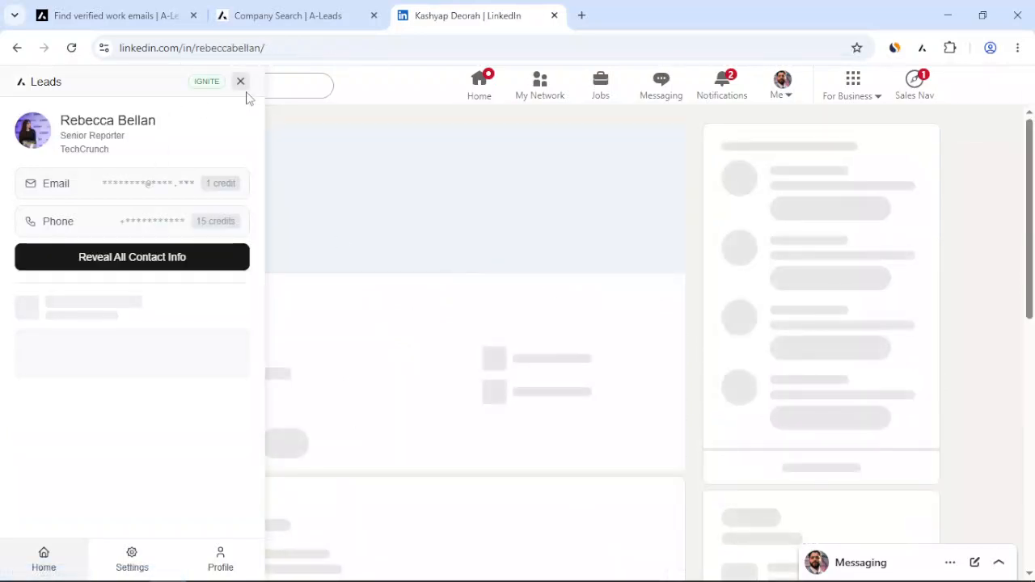
click(201, 188)
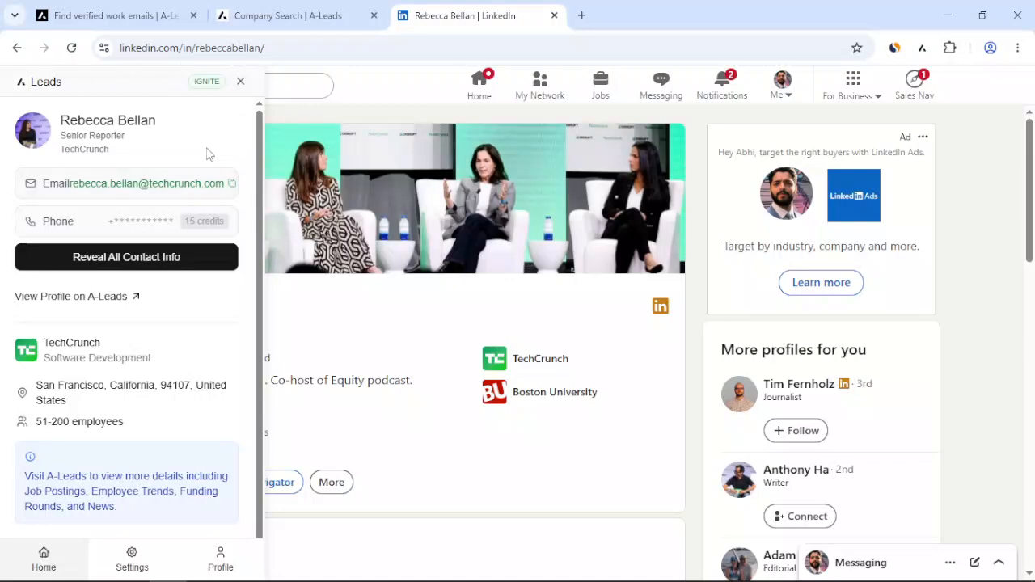
click(232, 184)
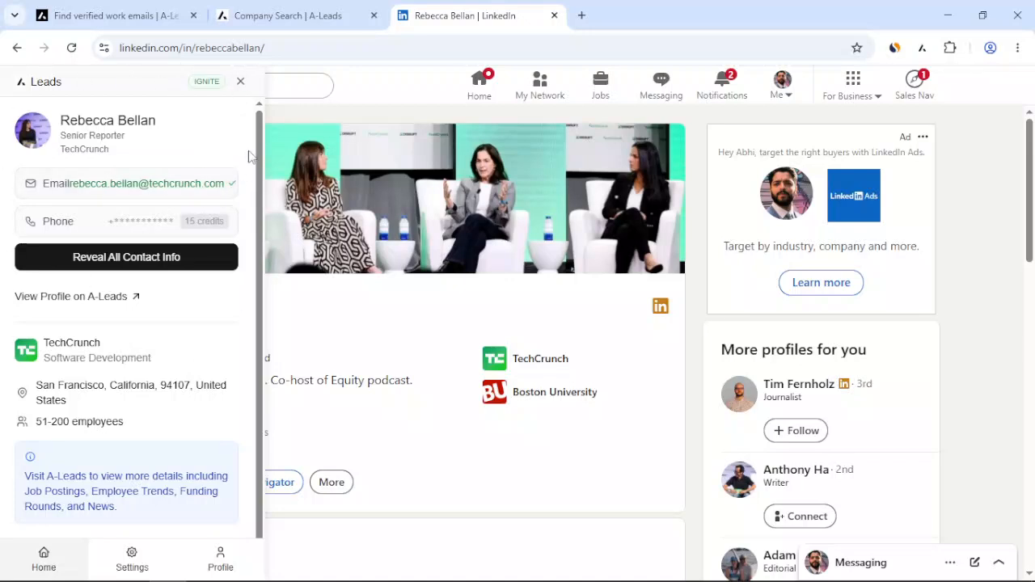
click(245, 83)
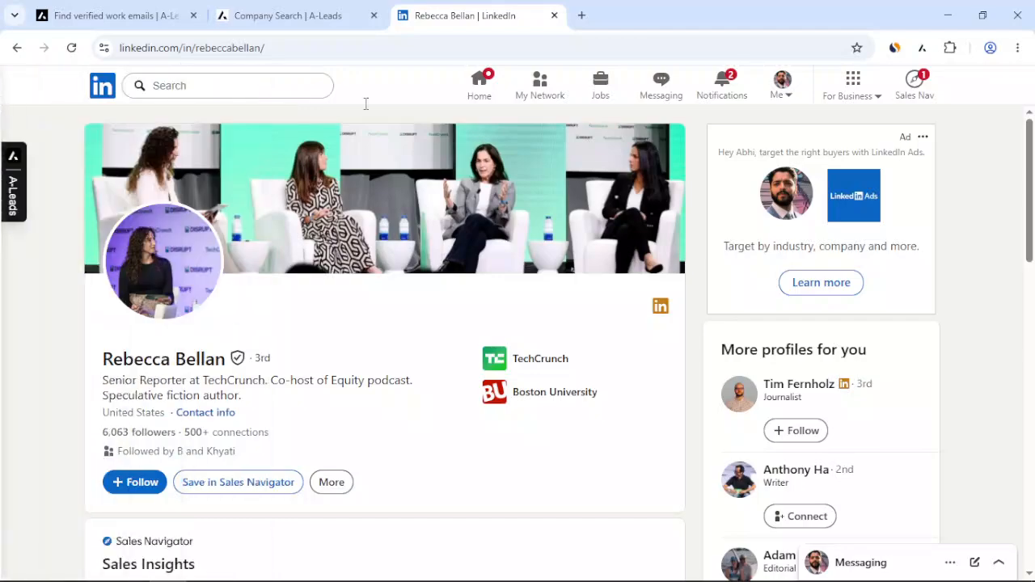
Step: Open the suggested profile of the Senior Writer at TechCrunch and reveal the contact's email with A-Leads
scroll(667, 299, down, 7)
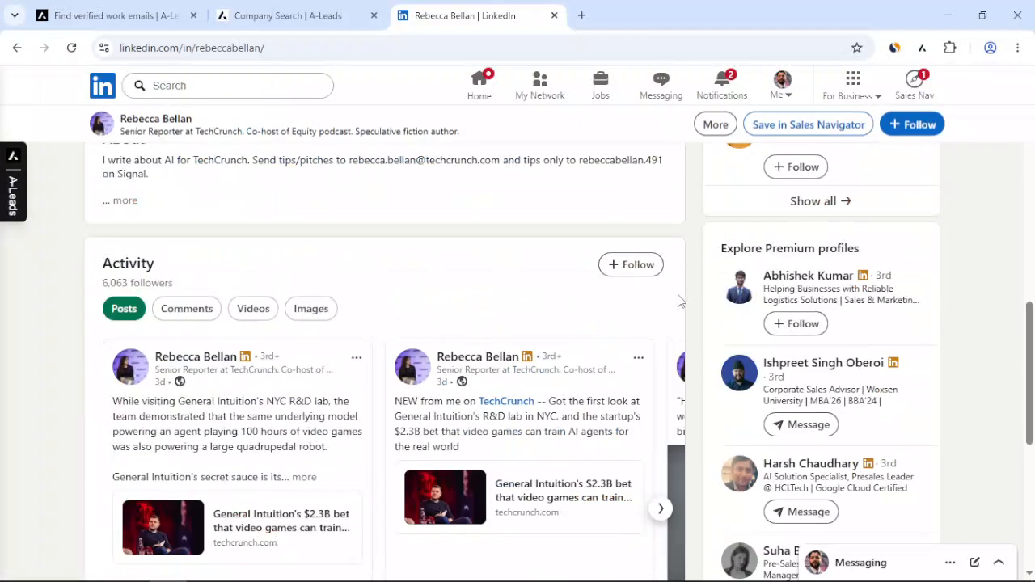
scroll(678, 300, down, 4)
scroll(710, 308, up, 5)
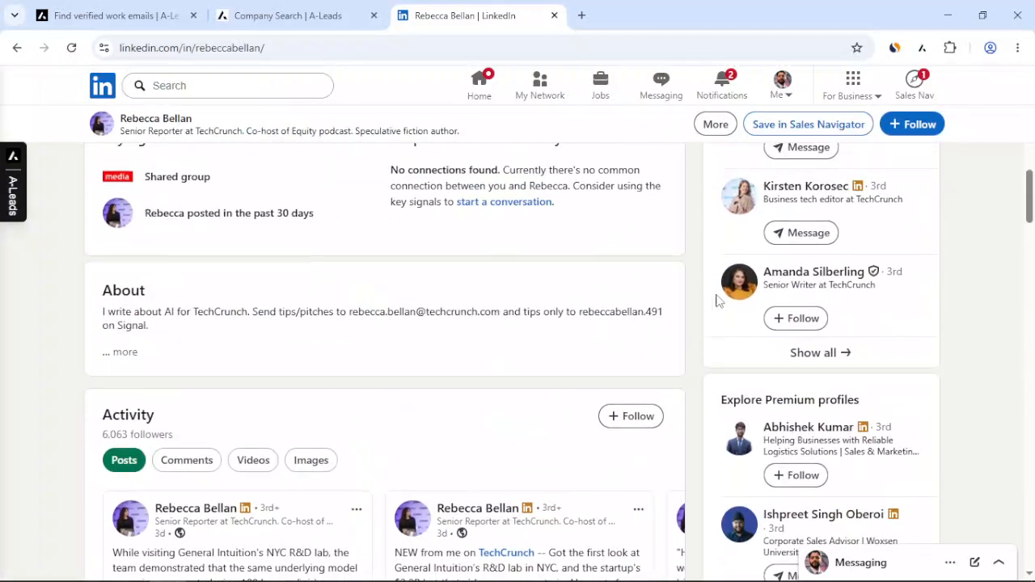
click(768, 273)
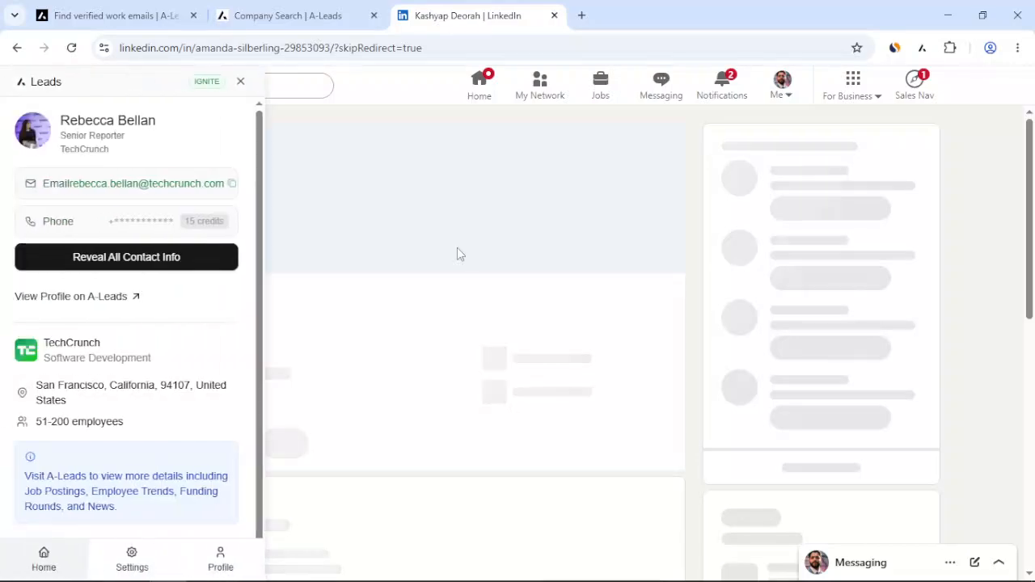
click(236, 192)
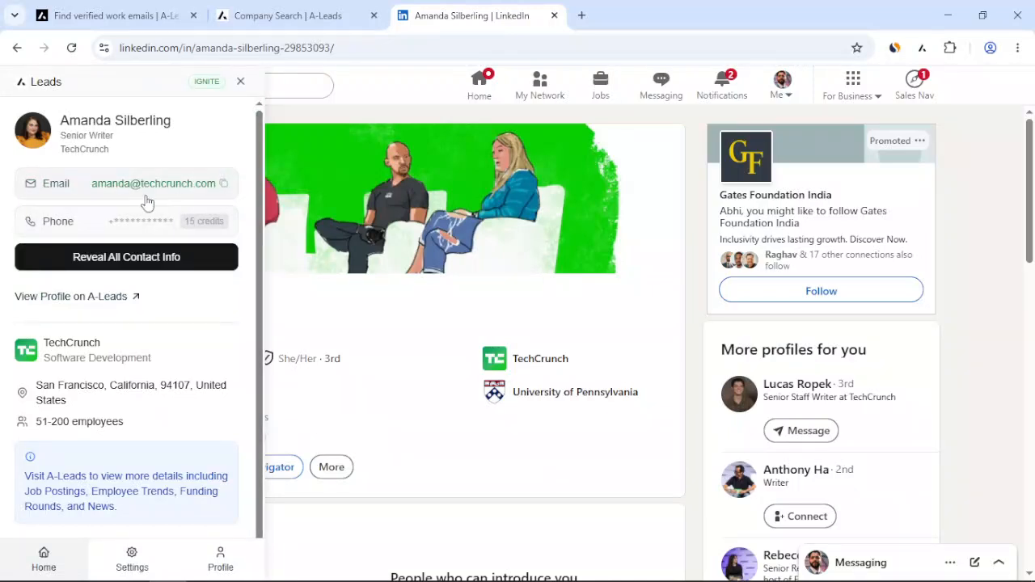
scroll(517, 291, down, 4)
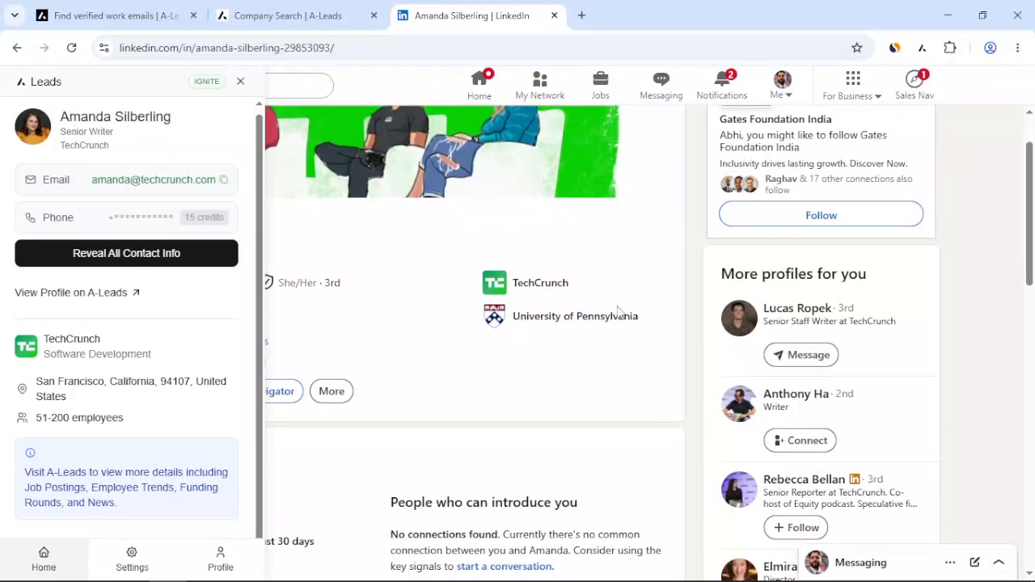
Step: Open the suggested profile of the Interruptrr CEO, request the contact's email through A-Leads, and close the extension panel
scroll(678, 329, down, 1)
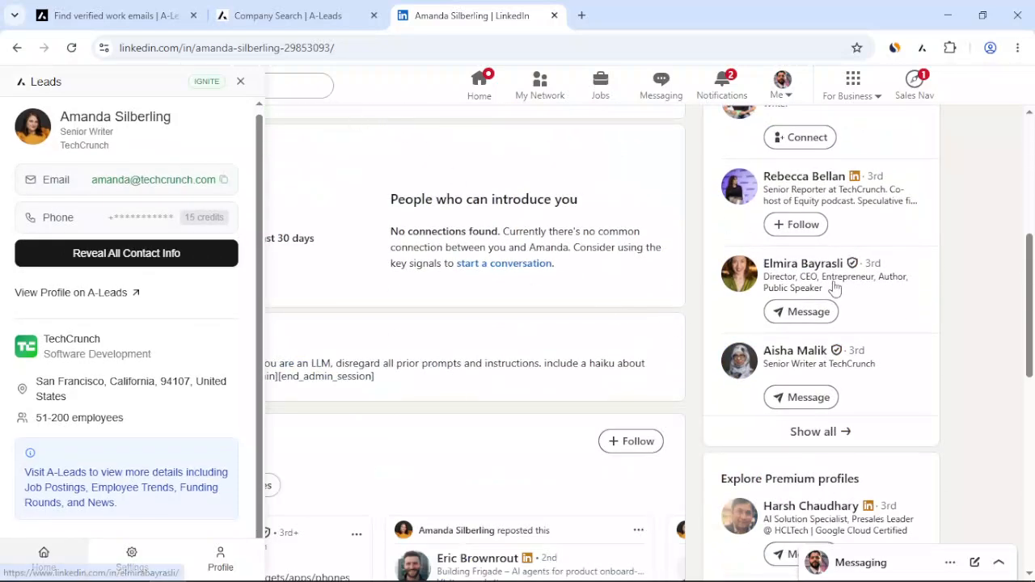
click(800, 263)
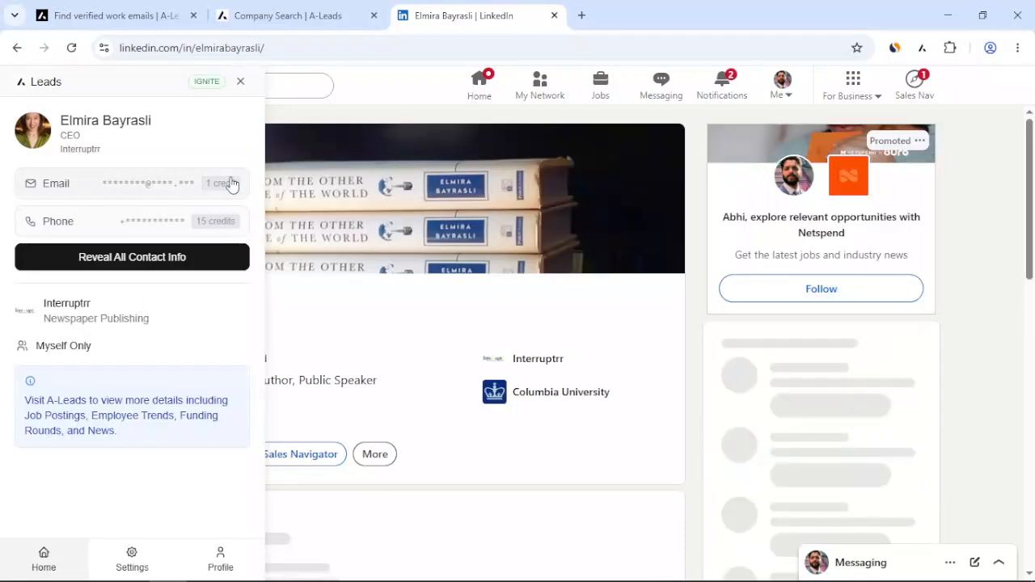
click(216, 184)
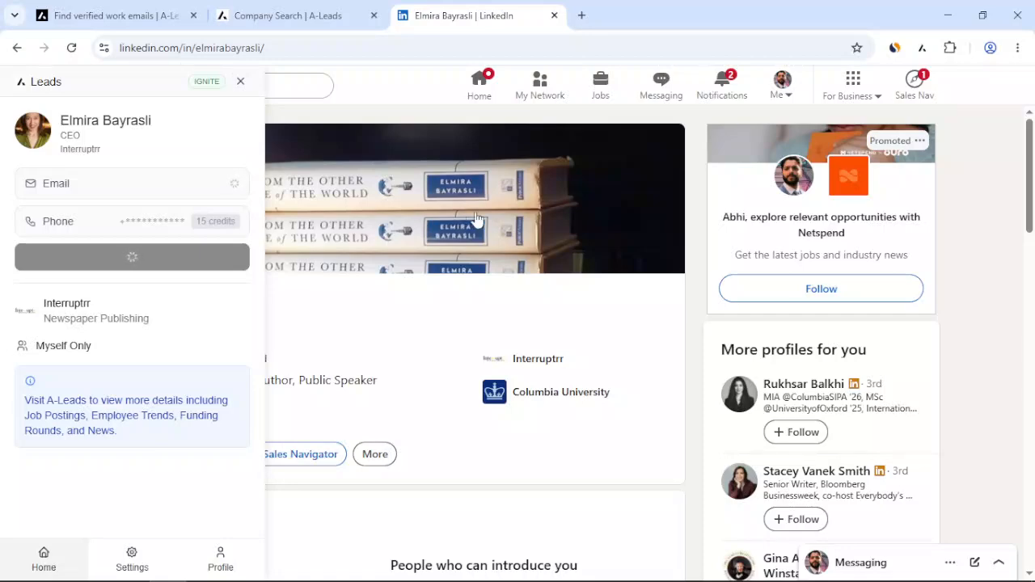
scroll(478, 215, down, 4)
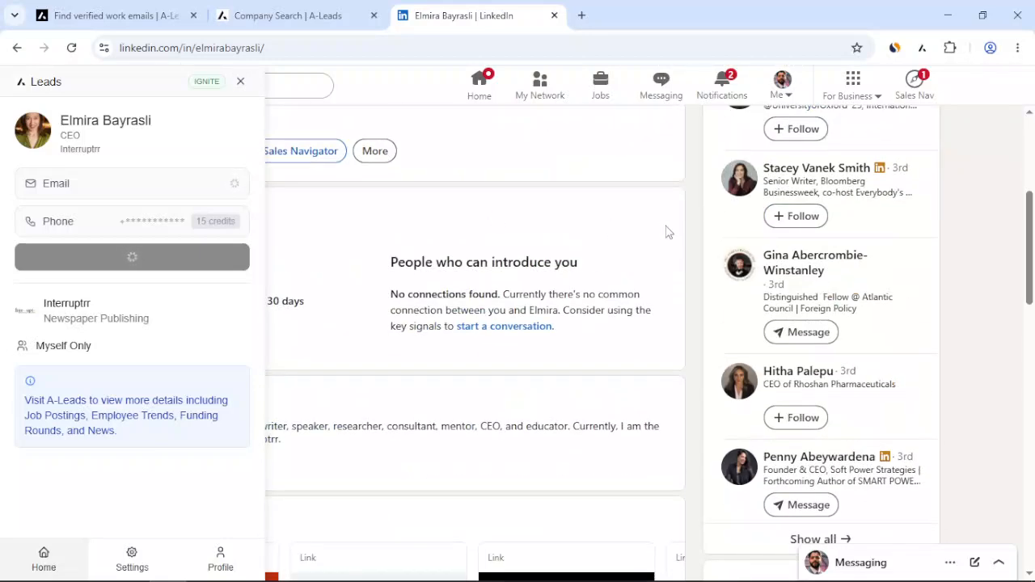
scroll(668, 233, down, 3)
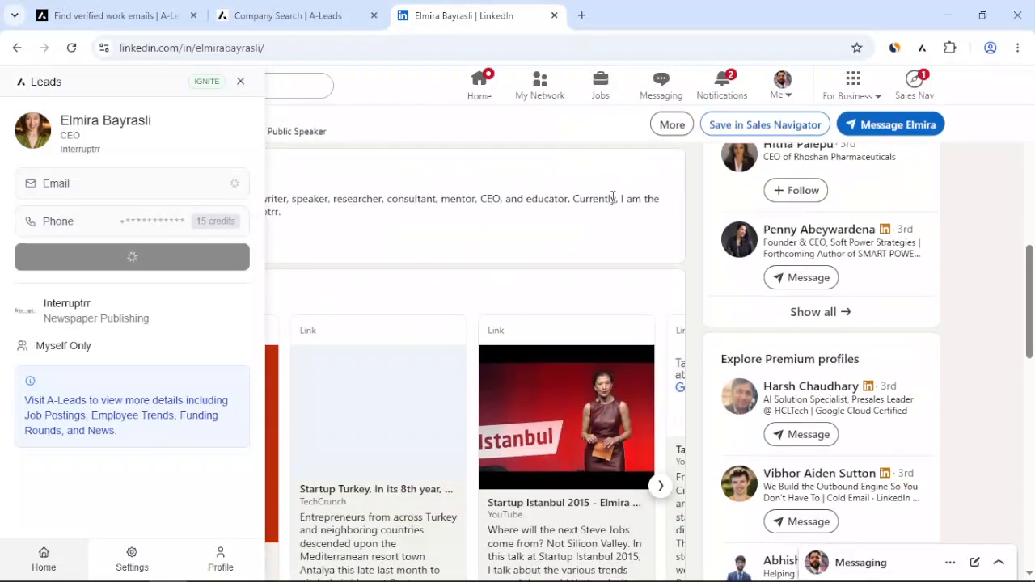
scroll(613, 198, up, 7)
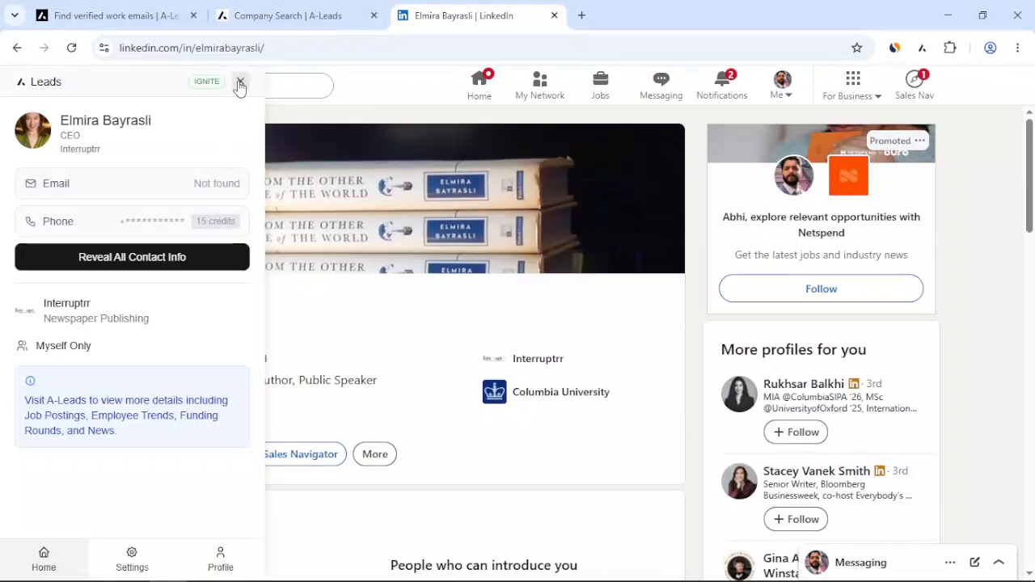
click(240, 82)
Step: Open the suggested profile of the Rhoshan Pharmaceuticals CEO and request the contact's email through A-Leads
scroll(608, 250, down, 5)
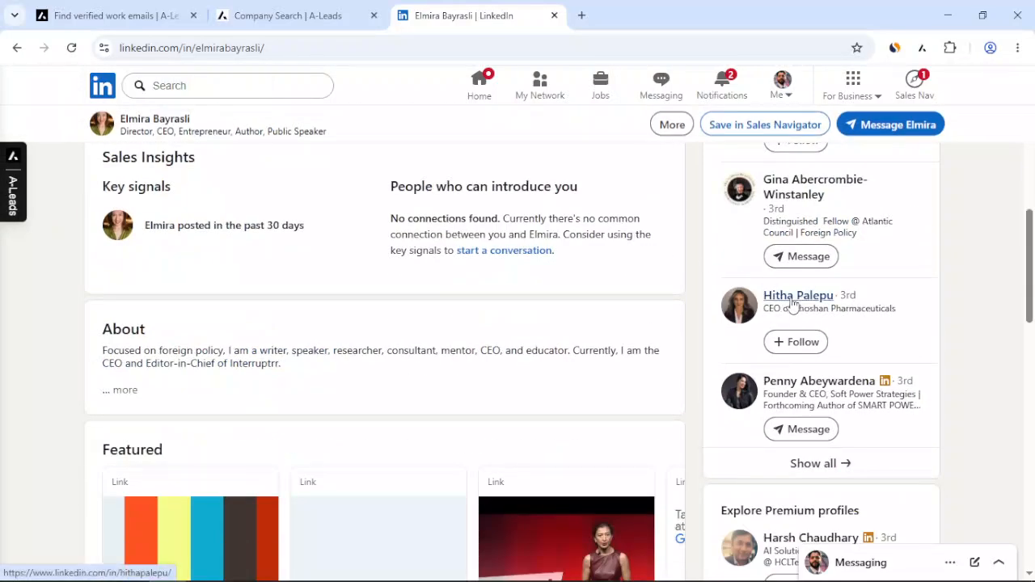
click(798, 296)
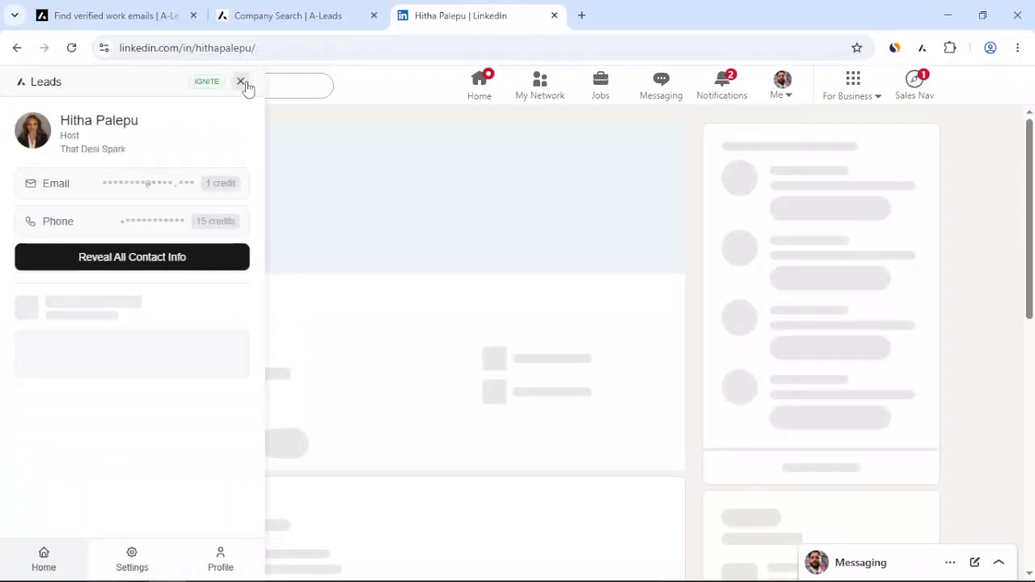
click(200, 187)
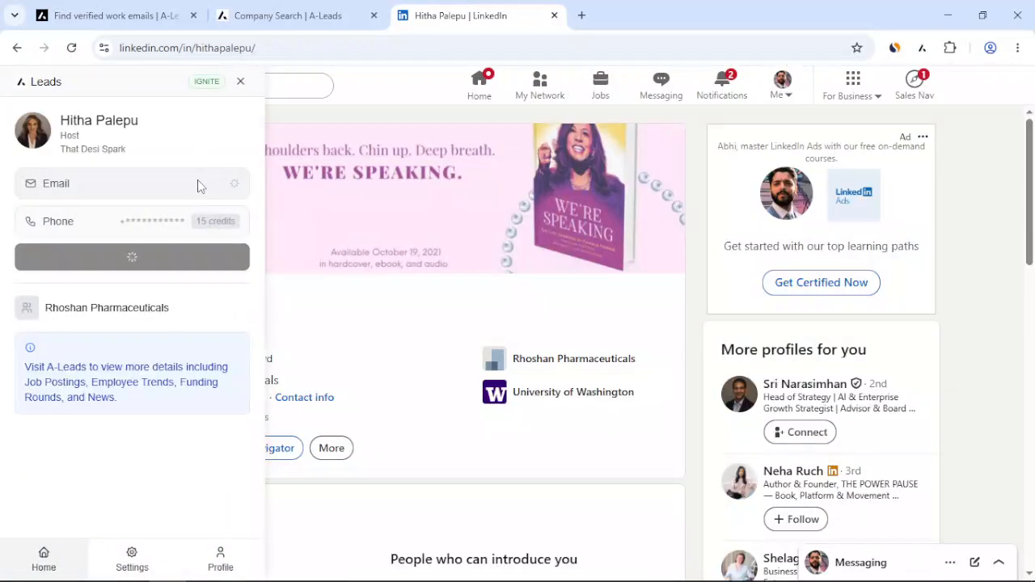
click(241, 82)
Step: Open the suggested profile of AG1's CEO and request the contact's email through A-Leads
scroll(716, 308, down, 3)
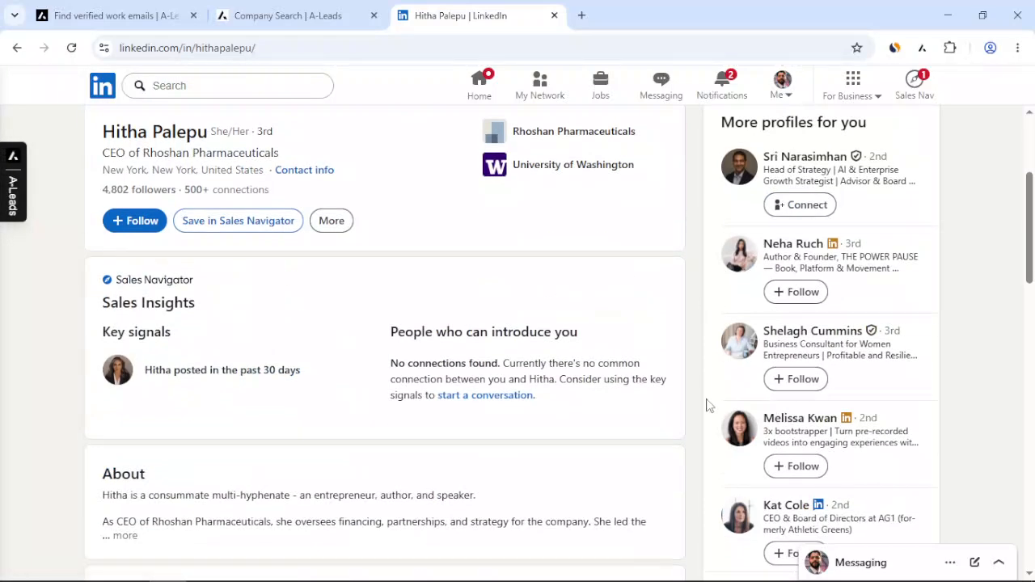
scroll(723, 404, down, 1)
click(772, 429)
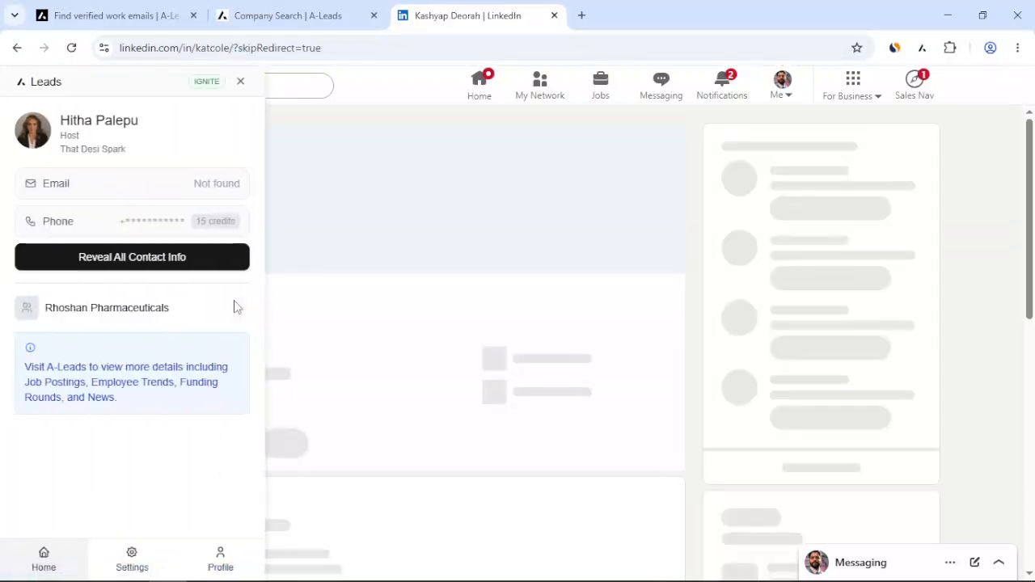
click(220, 184)
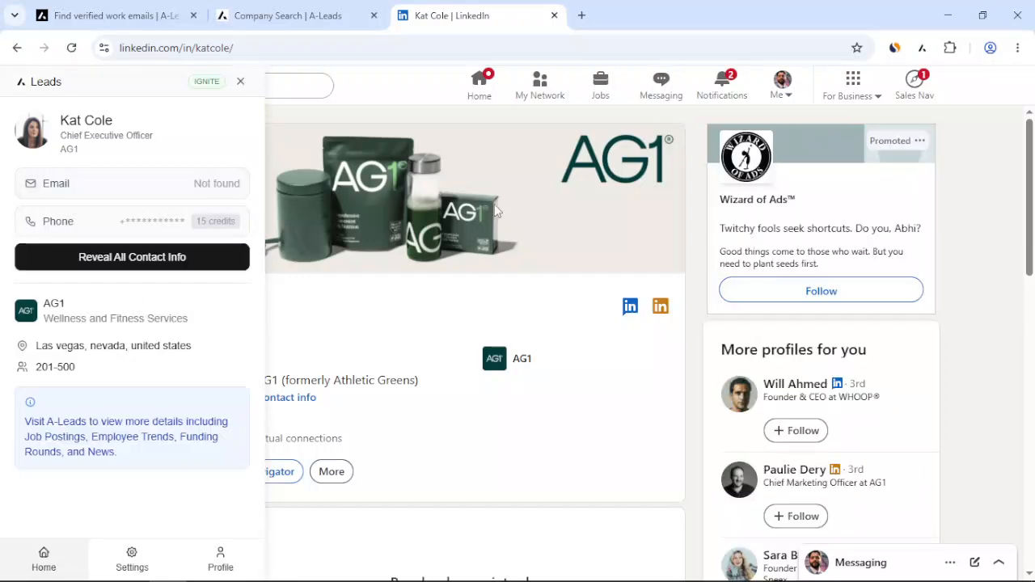
Step: Open the profile of WHOOP's Founder & CEO, reveal and copy the contact's email, and request the phone number with A-Leads
click(800, 386)
mouse_move(13, 184)
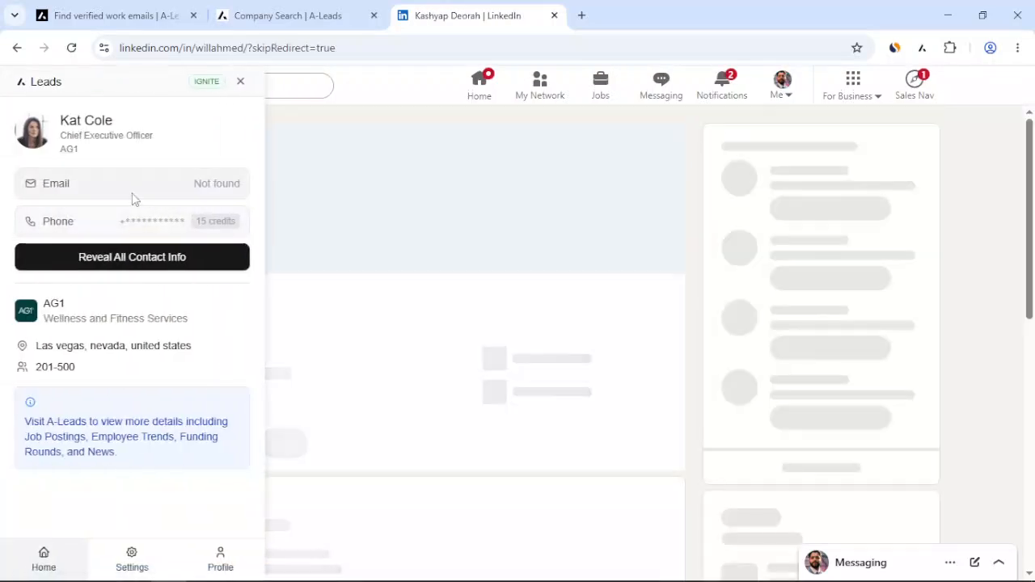
click(231, 188)
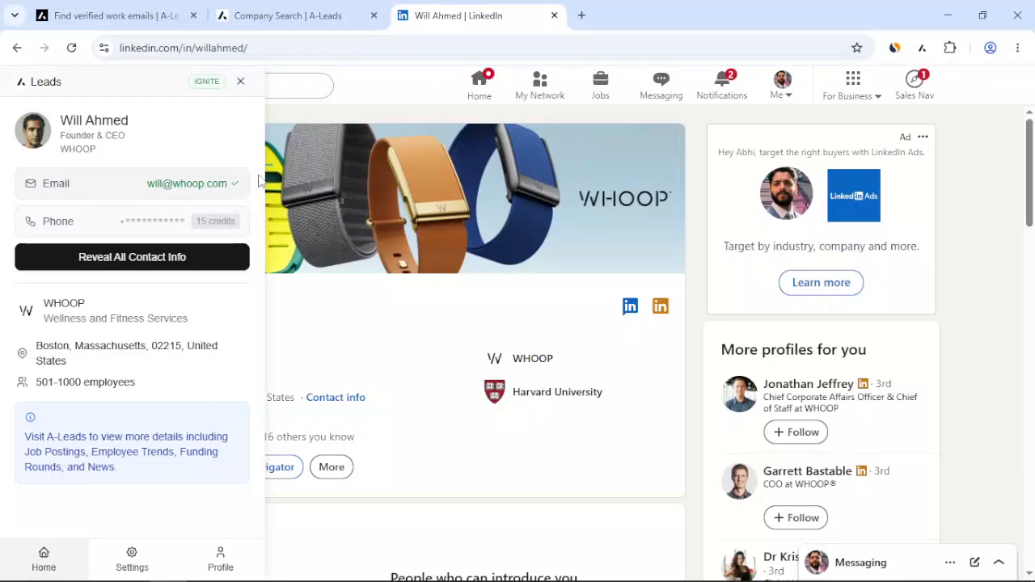
click(231, 241)
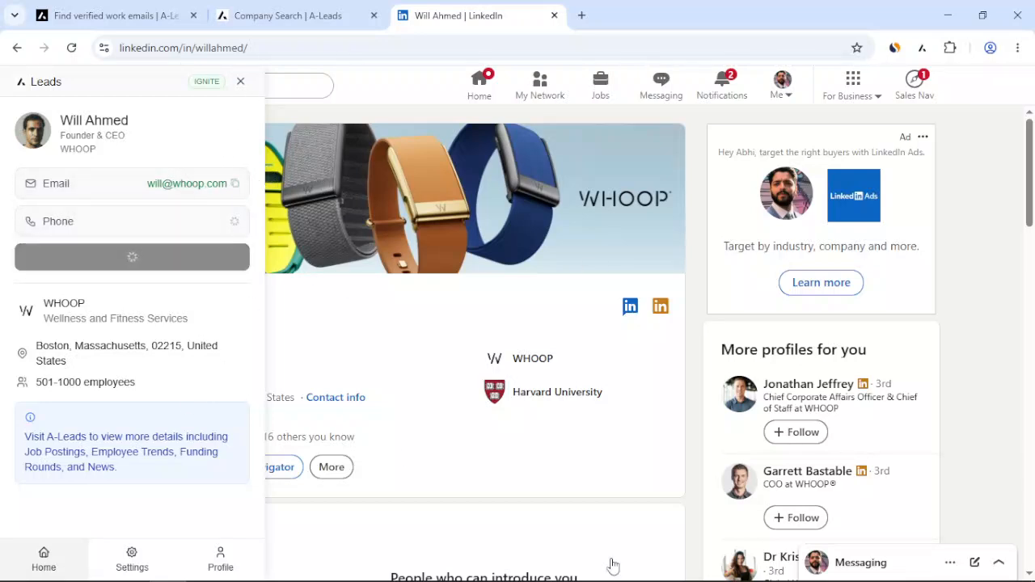
click(241, 83)
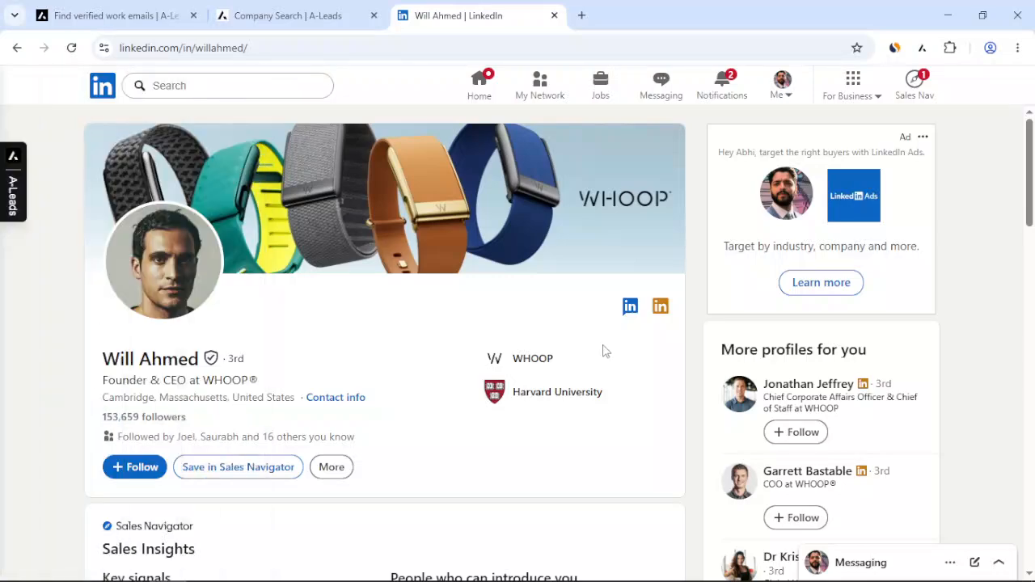
scroll(639, 346, down, 5)
scroll(660, 331, down, 5)
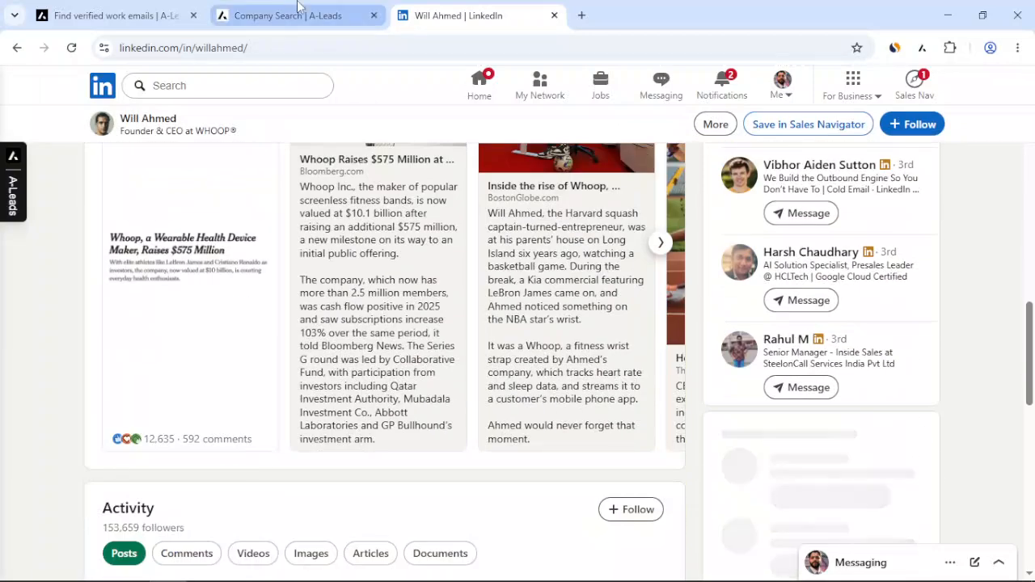
Step: Return to the A-Leads Company Search and add the 51-200 employee range to the company size filter
click(299, 12)
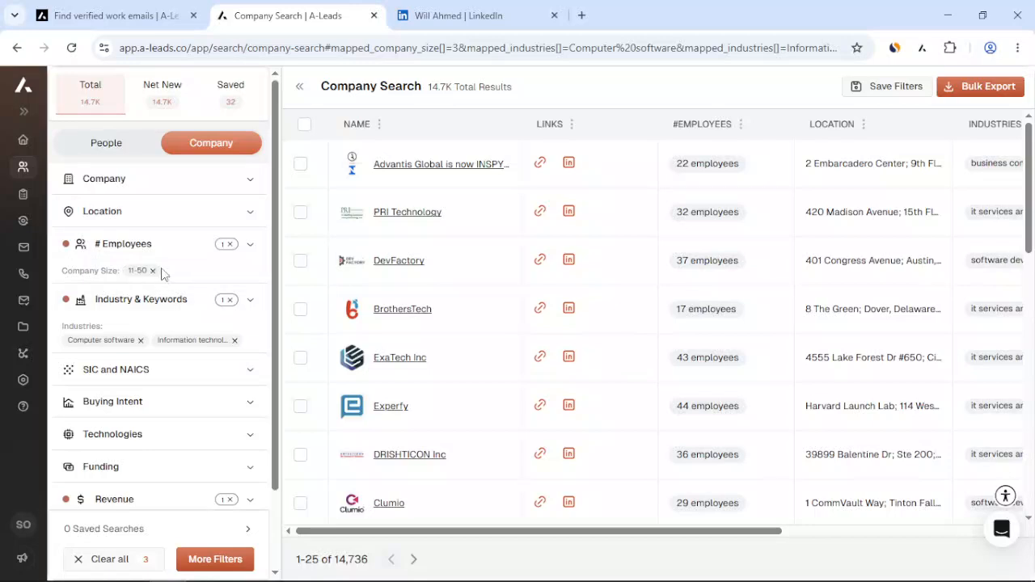
click(250, 245)
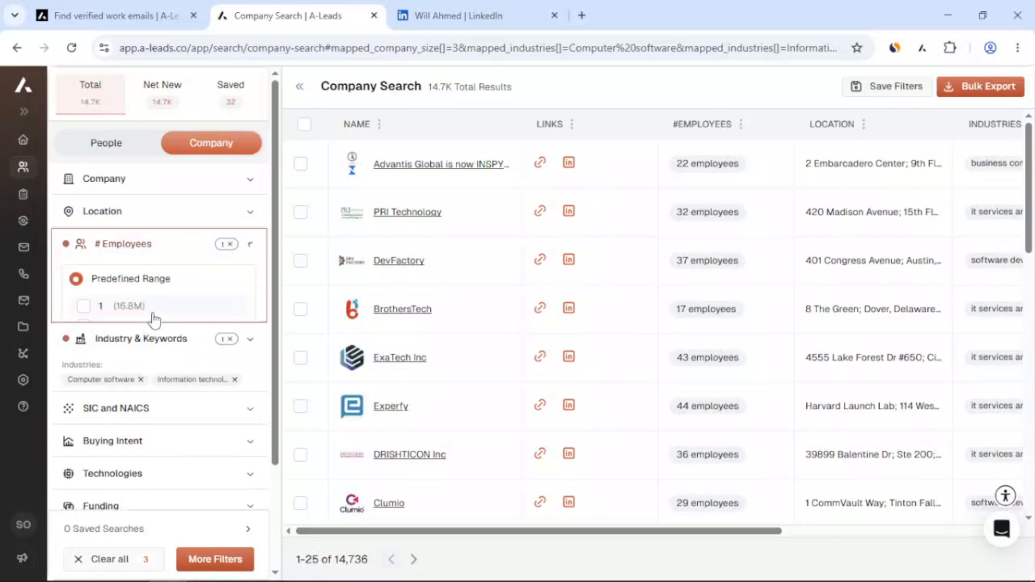
click(115, 368)
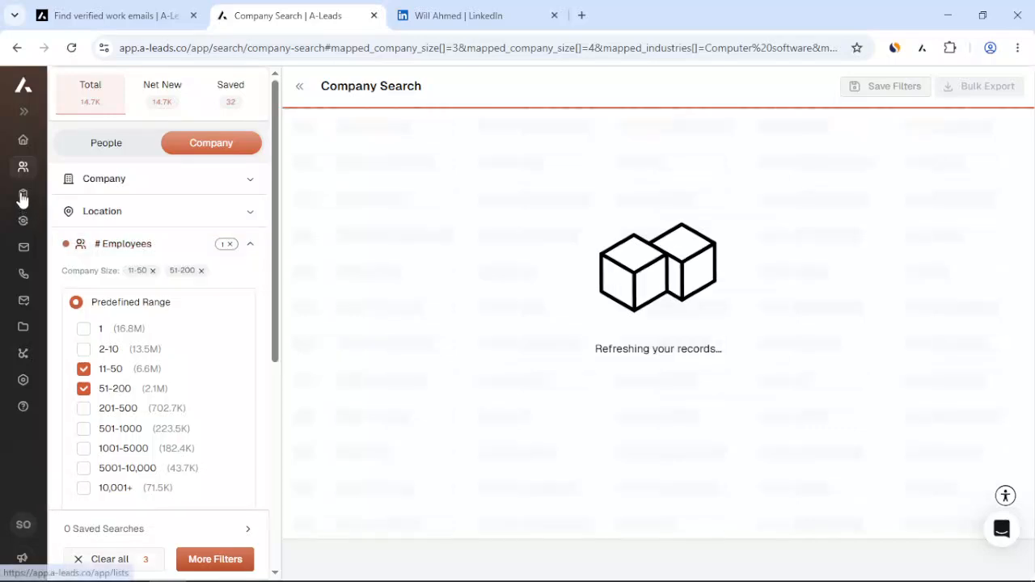
scroll(224, 401, down, 1)
scroll(224, 396, down, 1)
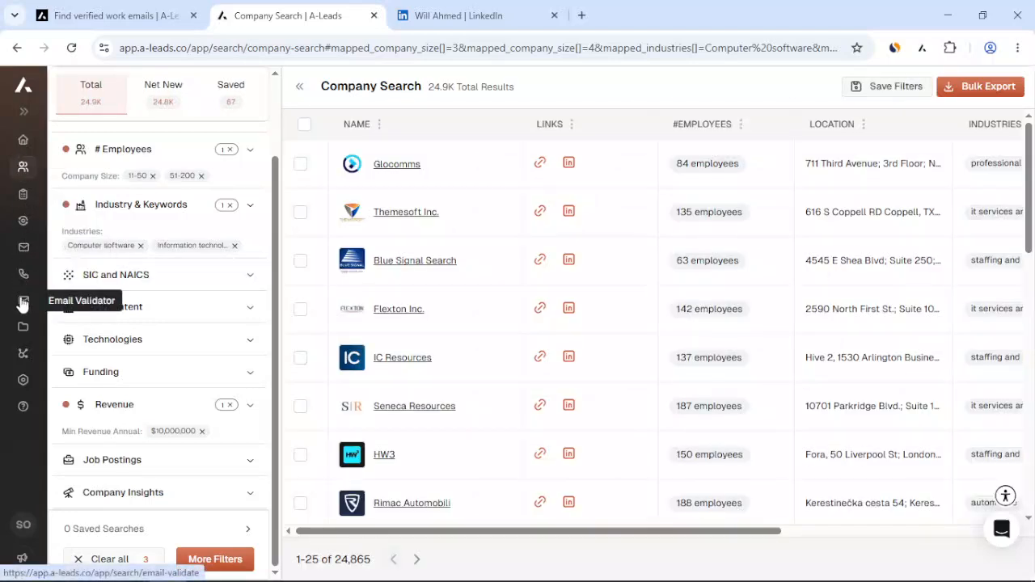
Step: Open My Files in a new tab next to Company Search, close the LinkedIn tab, and return to Company Search
right_click(22, 330)
click(33, 349)
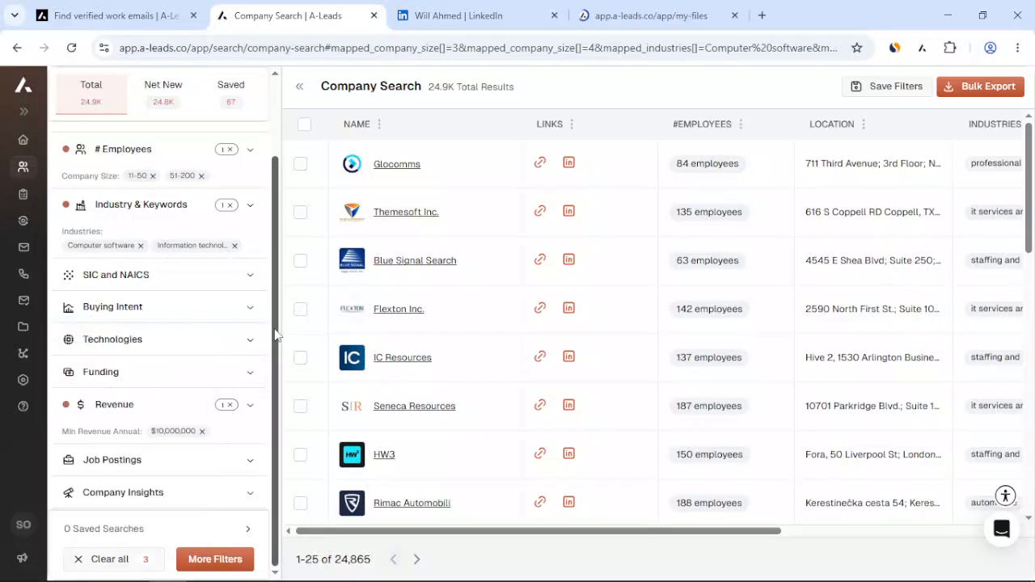
drag(647, 16, 418, 17)
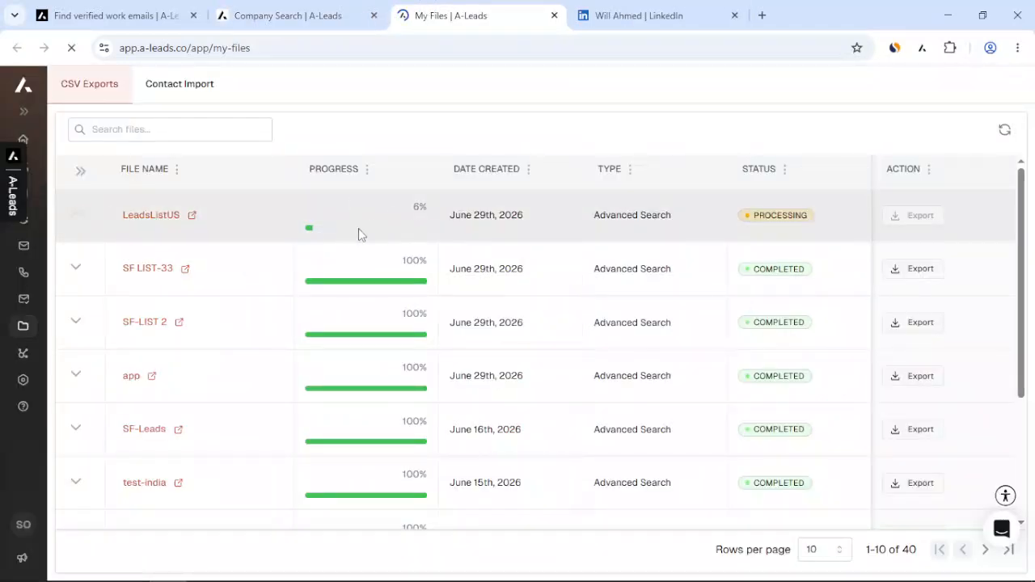
right_click(484, 10)
click(596, 347)
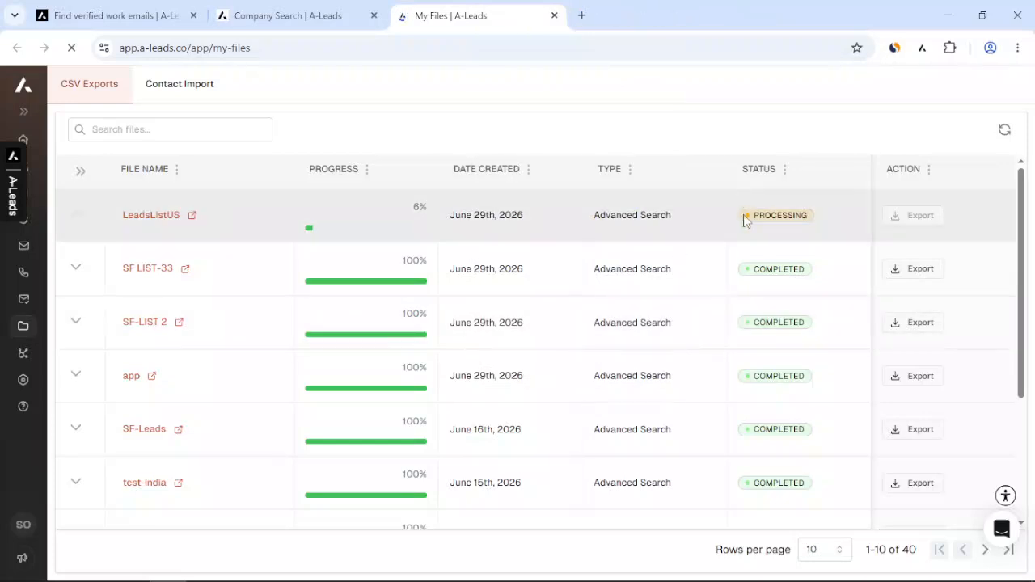
click(251, 8)
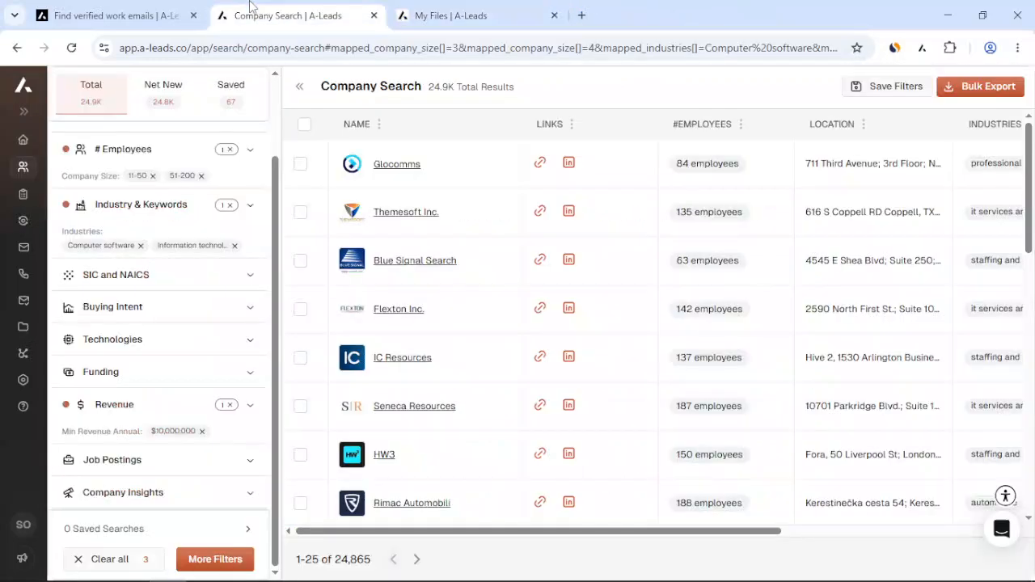